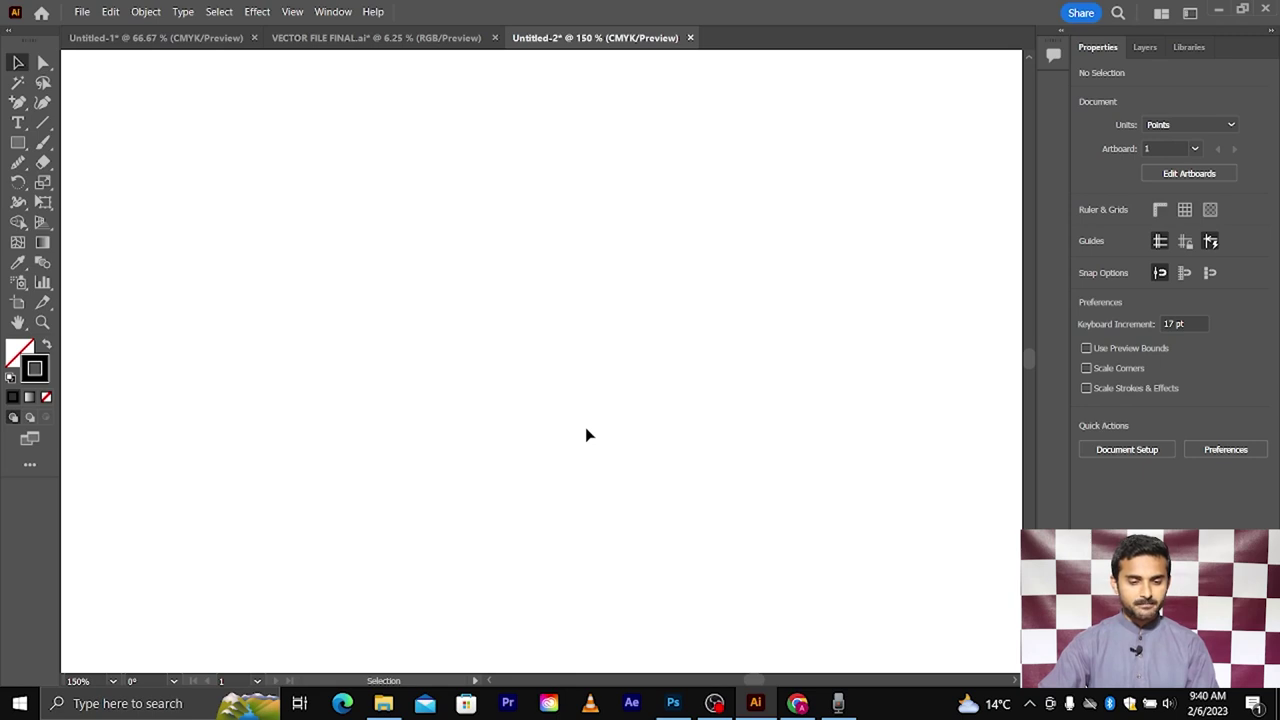
Step: Show the Brushes panel from the Window menu and move it beside the artboard
left_click(338, 11)
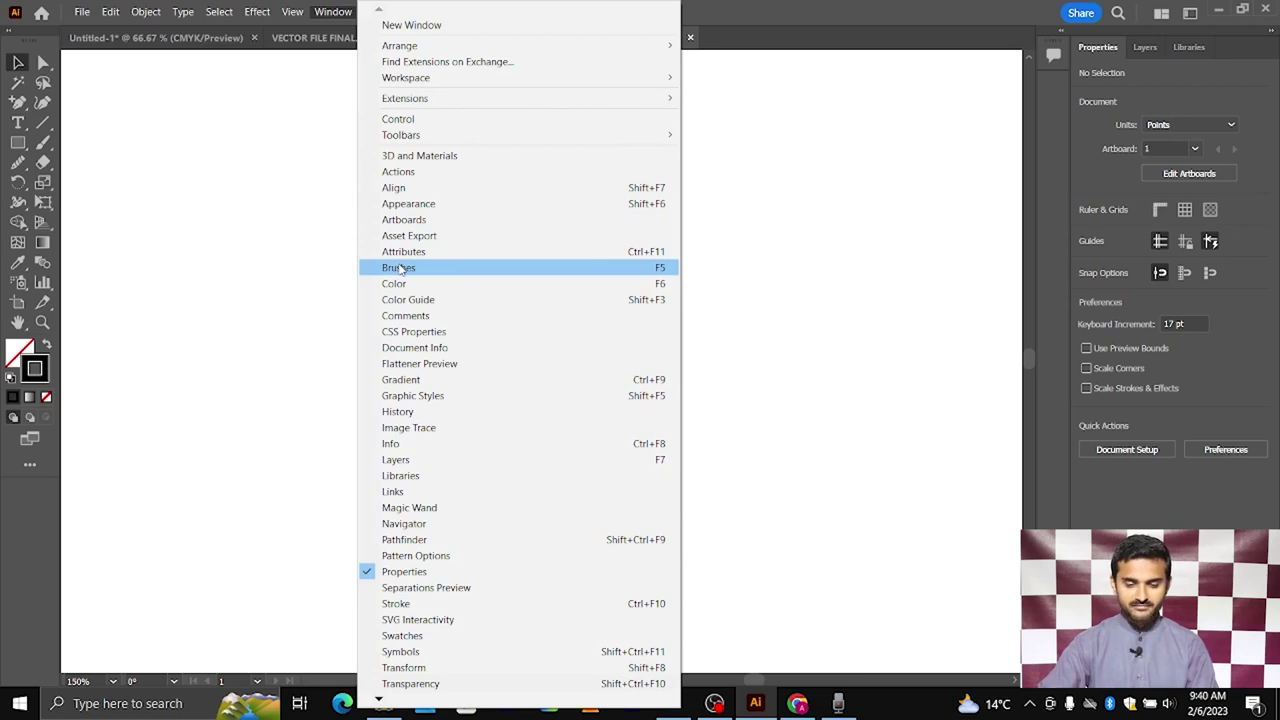
left_click(400, 268)
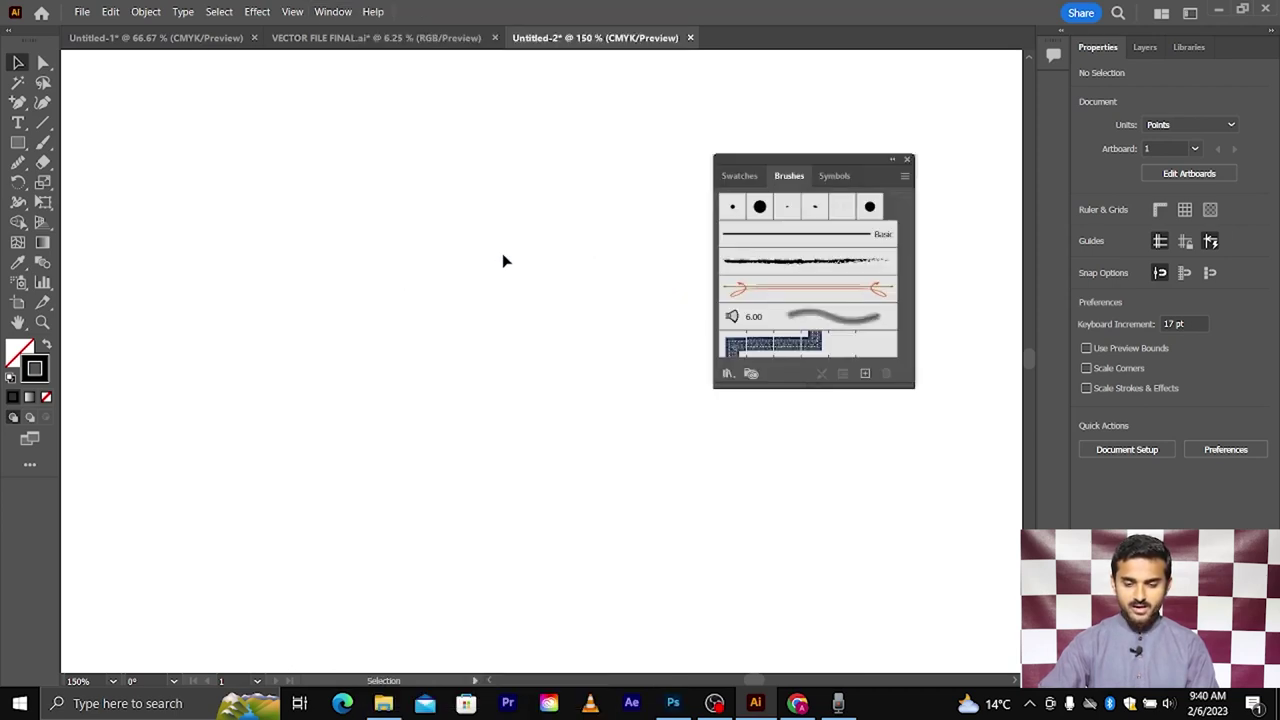
left_click_drag(735, 167, 800, 141)
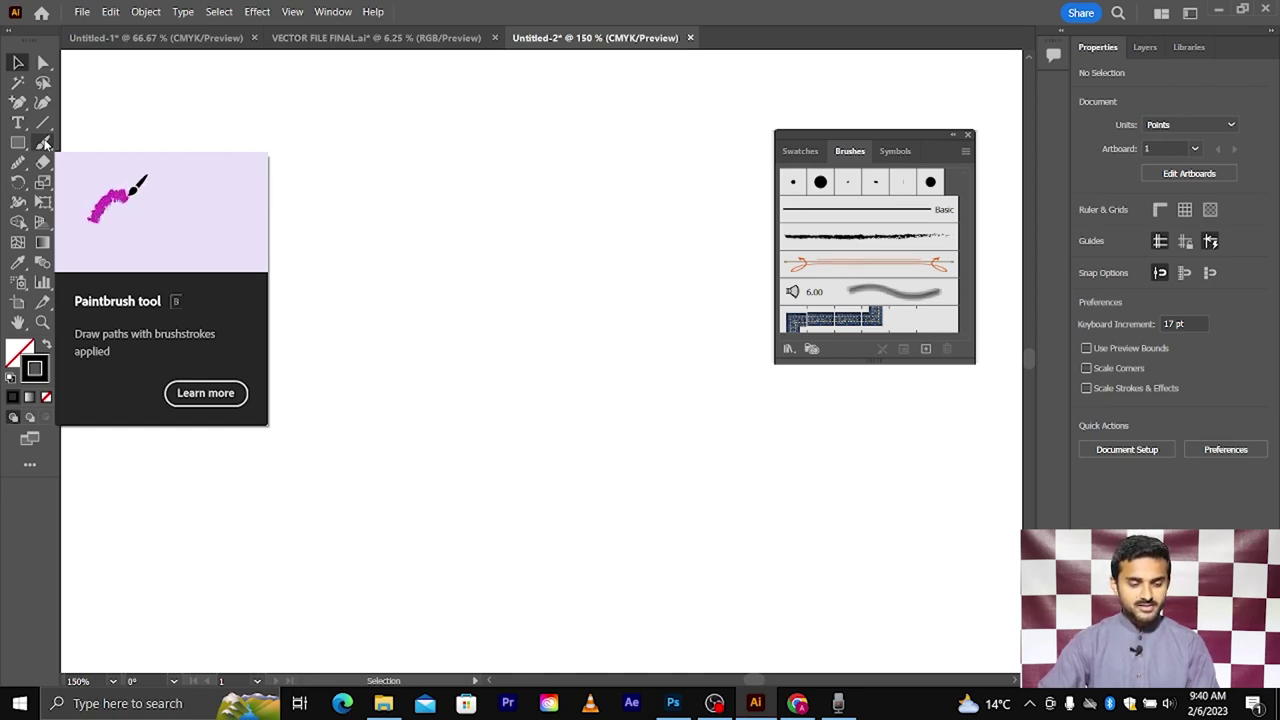
left_click(45, 143)
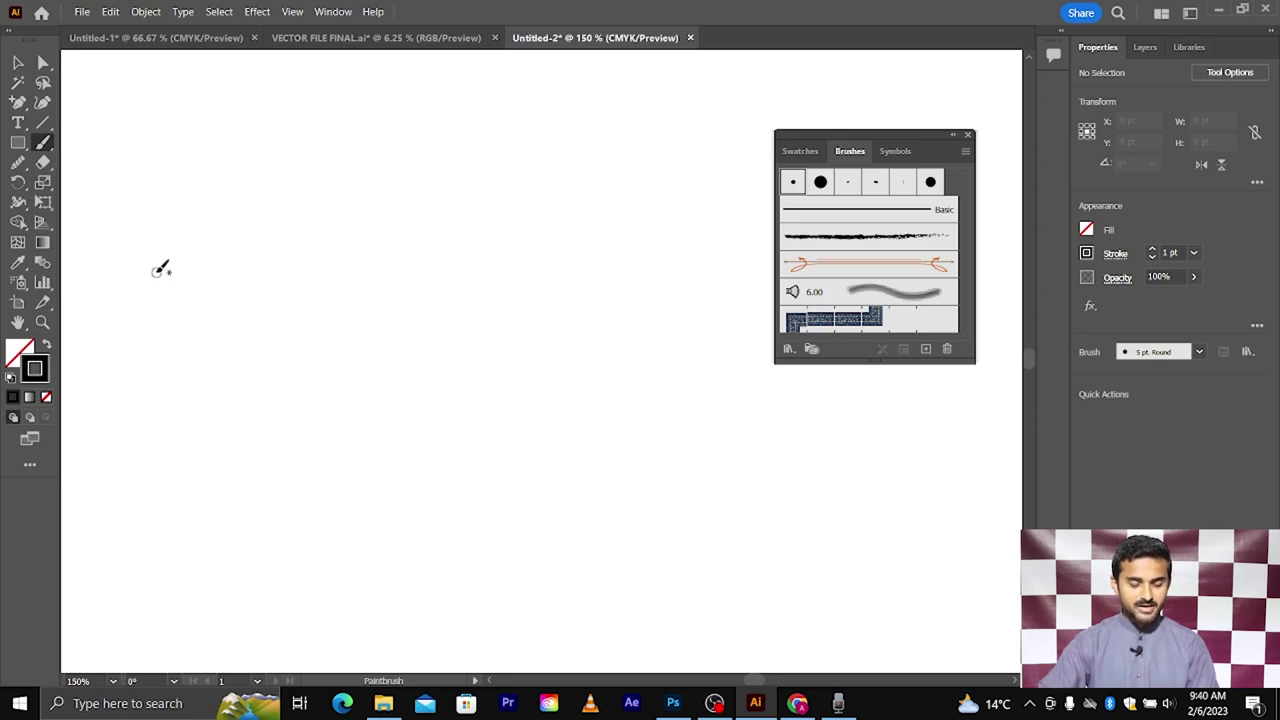
left_click_drag(135, 293, 412, 214)
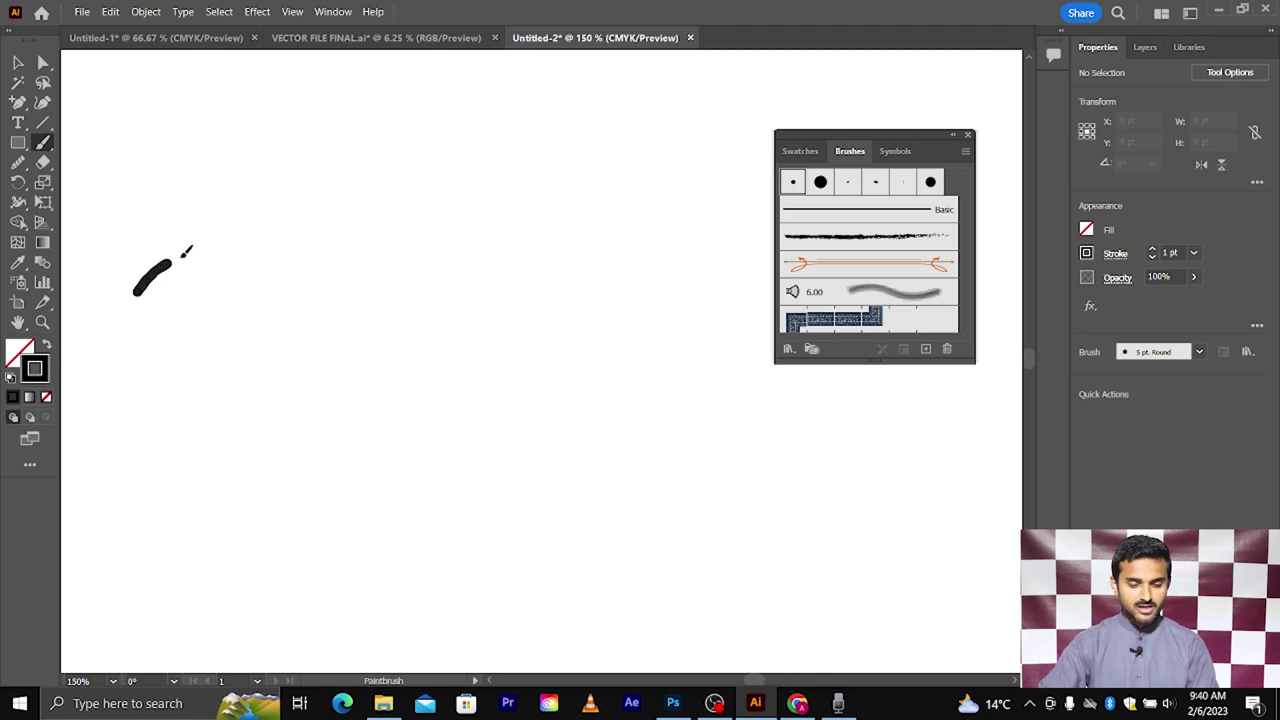
key("v")
key("ctrl+z")
left_click_drag(160, 372, 288, 322)
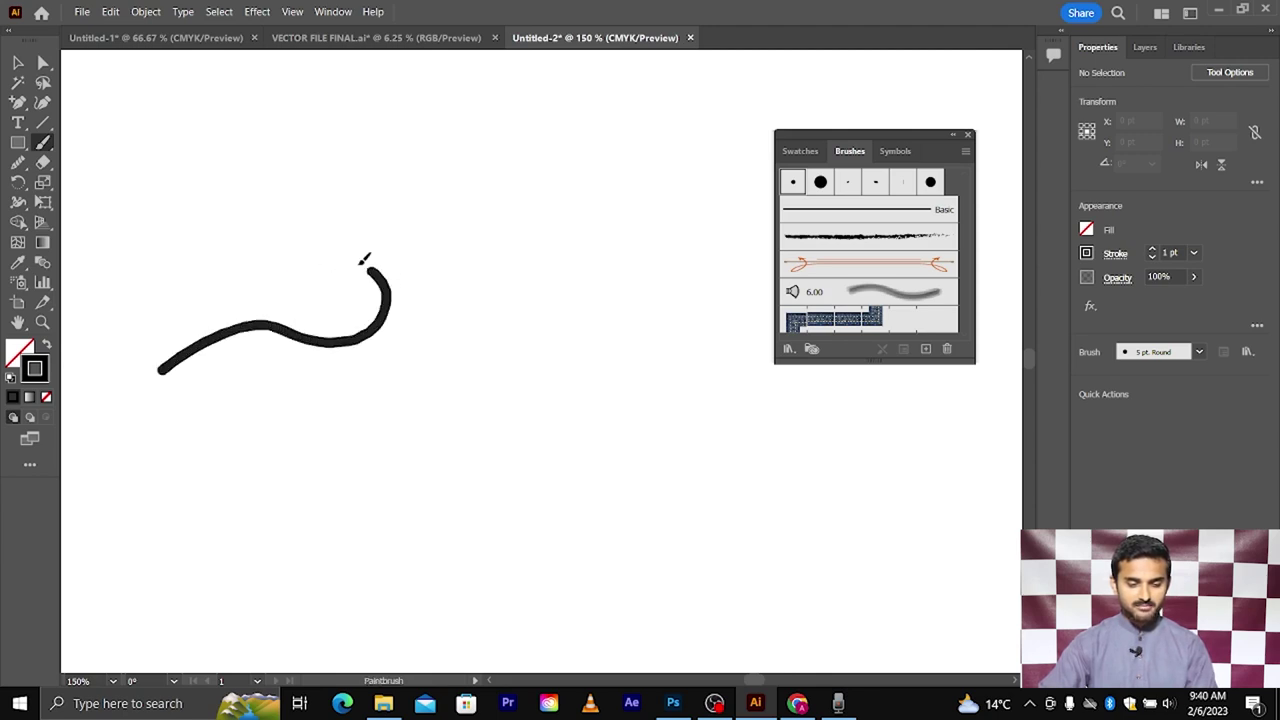
left_click_drag(334, 224, 360, 354)
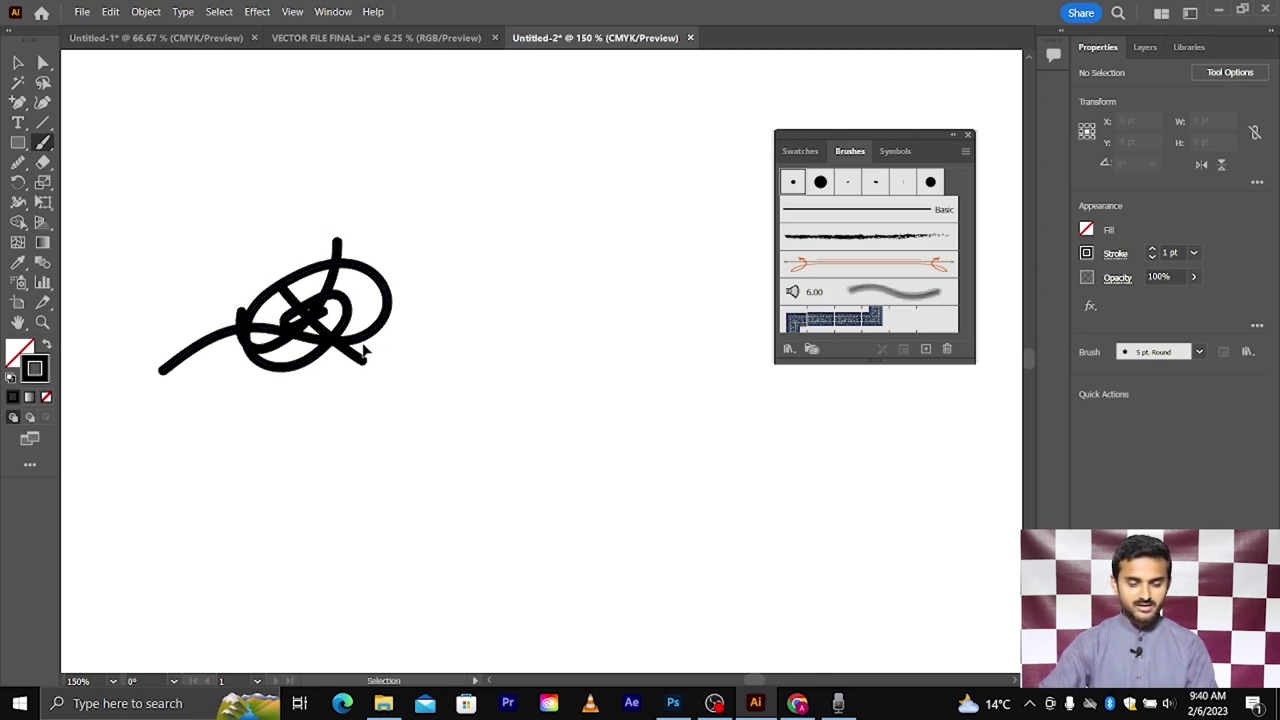
key("ctrl+z")
key("ctrl+z")
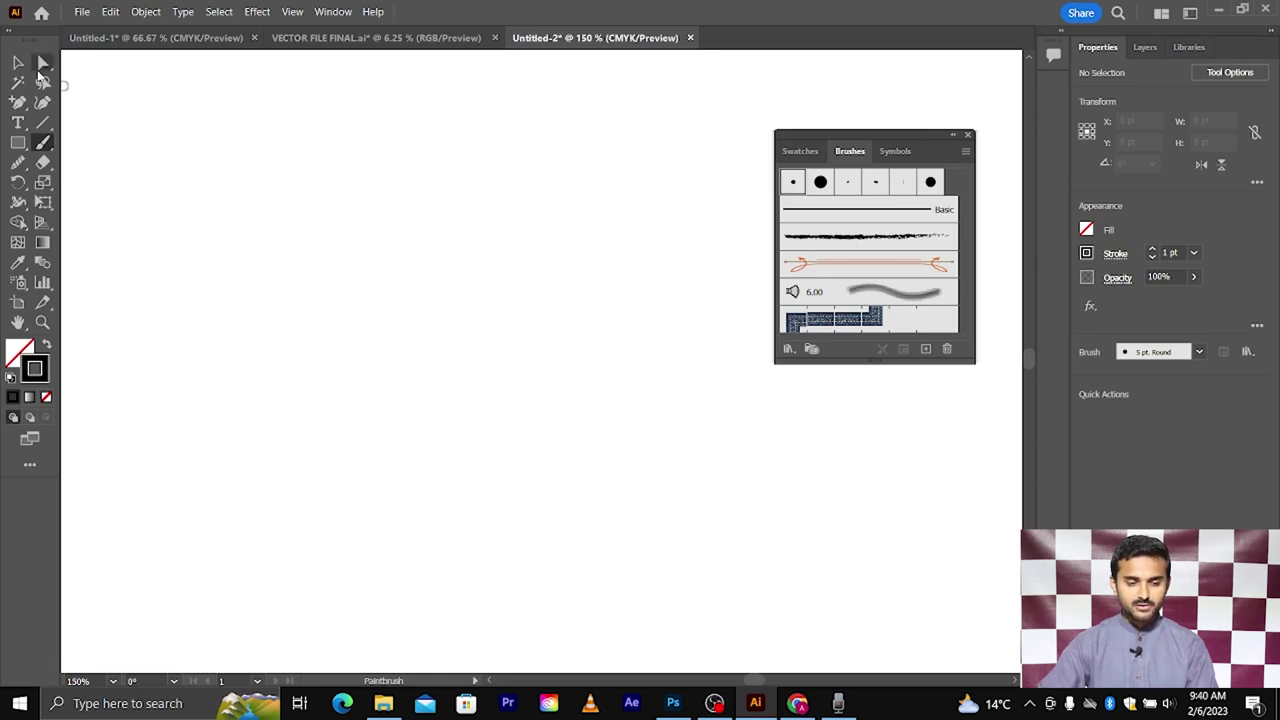
left_click(18, 62)
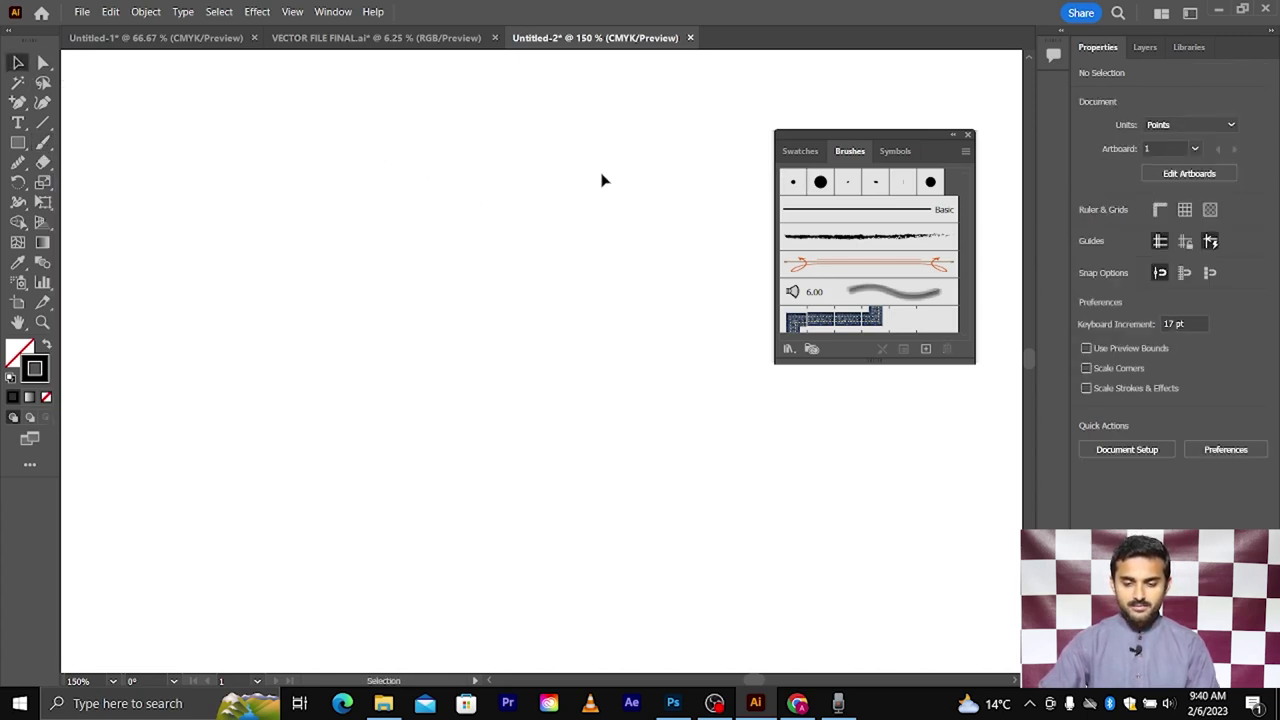
Step: With the 3 pt. Oval brush selected, start a new Calligraphic Brush
left_click_drag(799, 134, 769, 114)
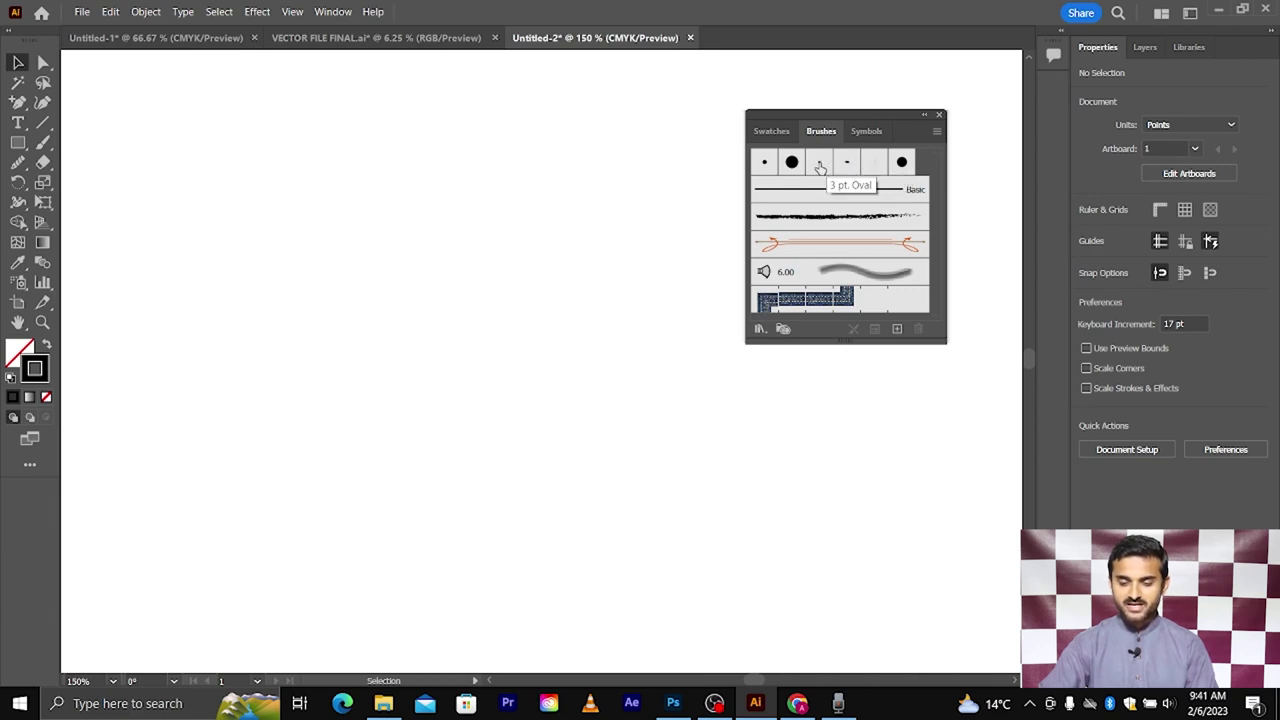
left_click(820, 165)
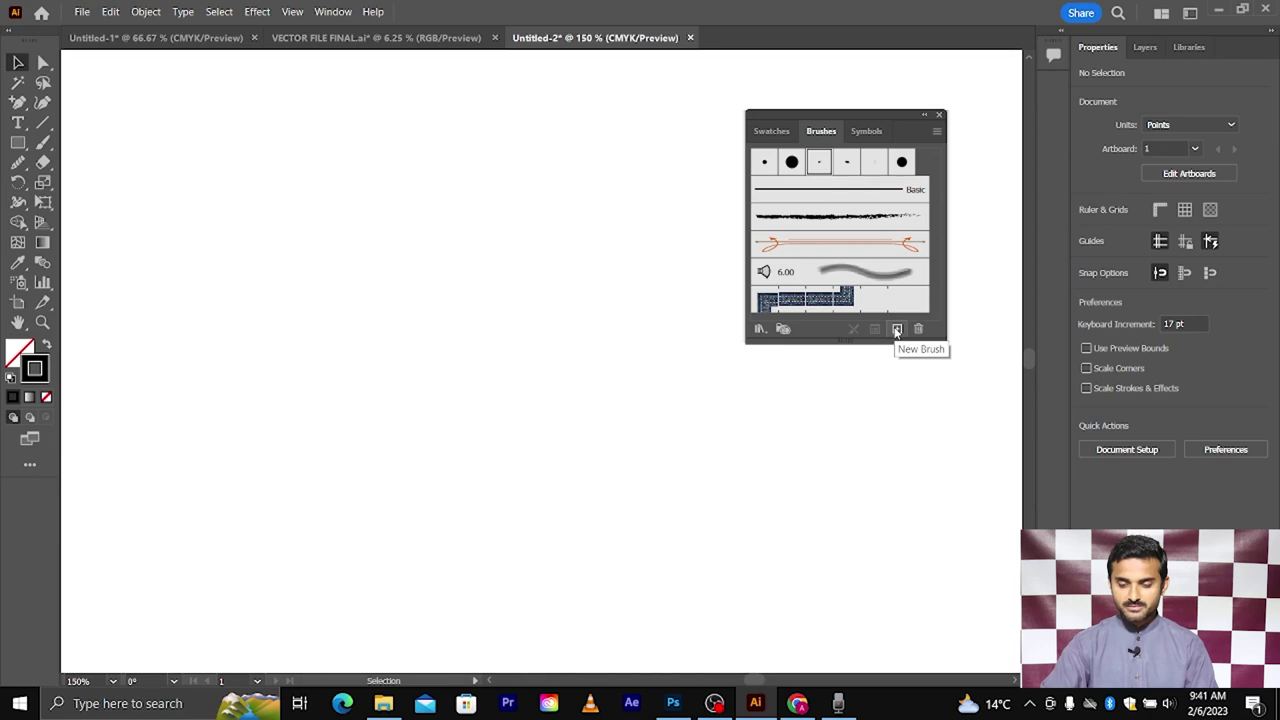
left_click(896, 330)
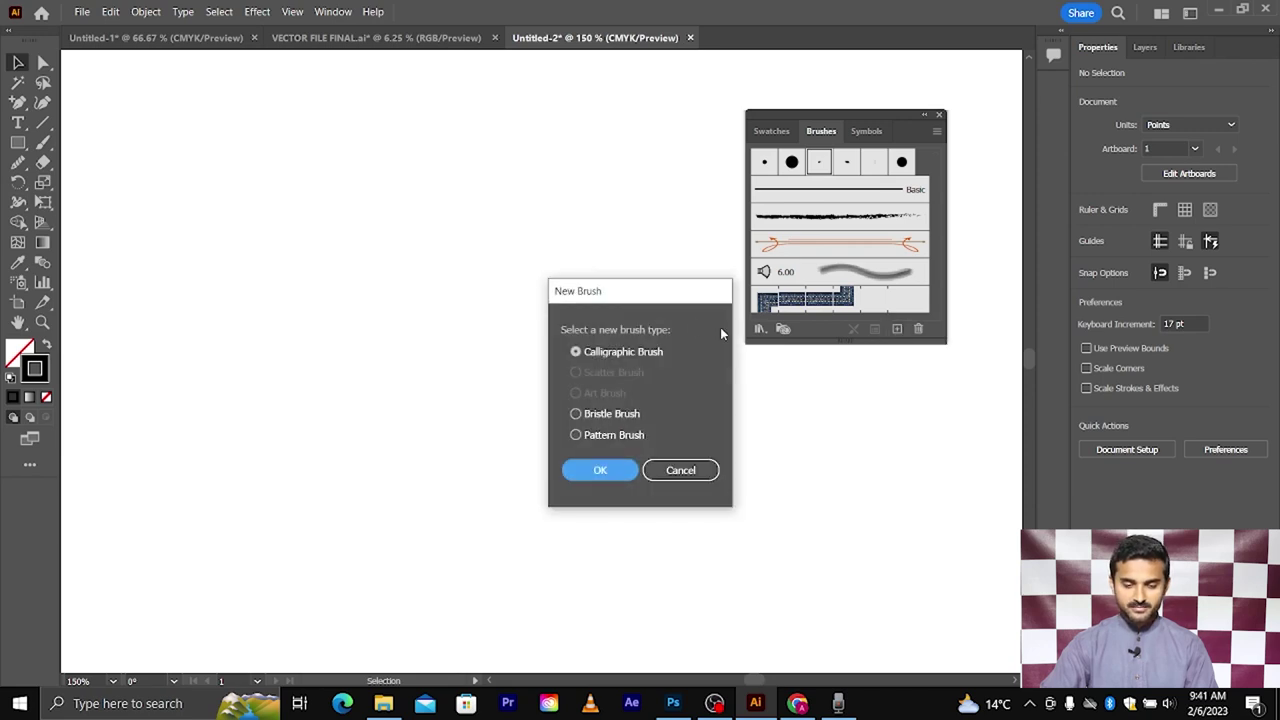
left_click_drag(619, 296, 562, 159)
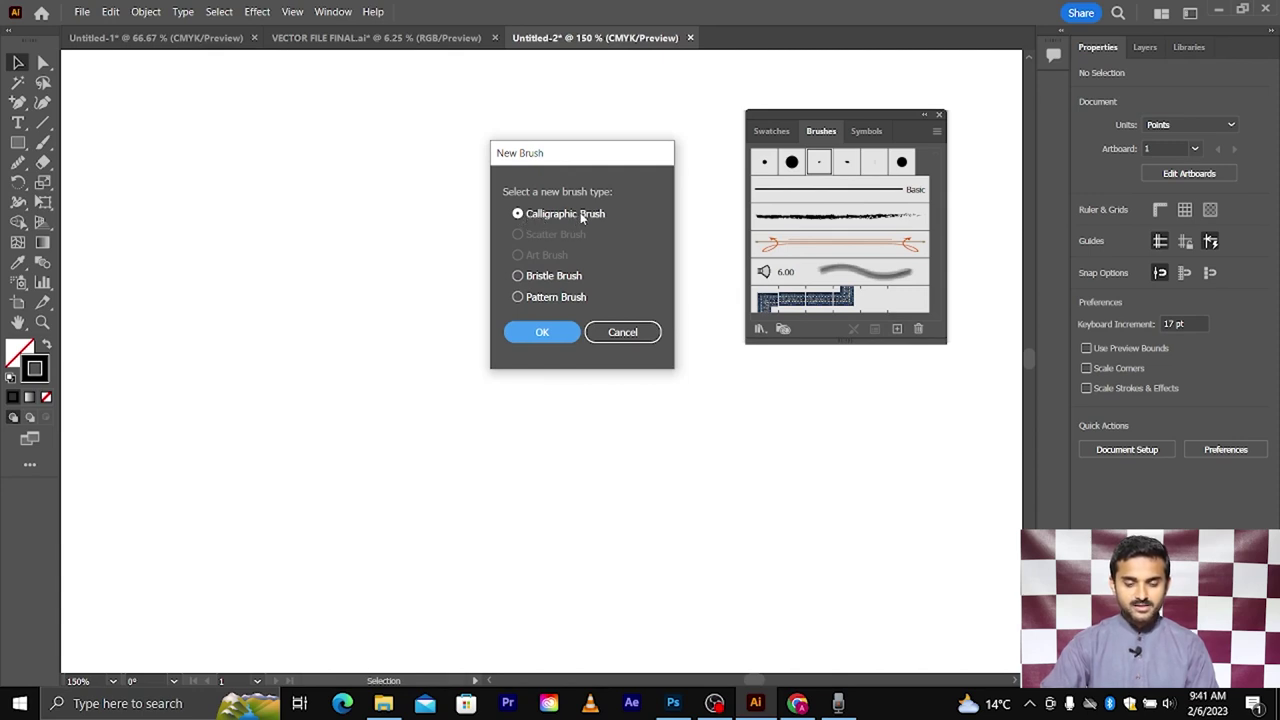
left_click(543, 332)
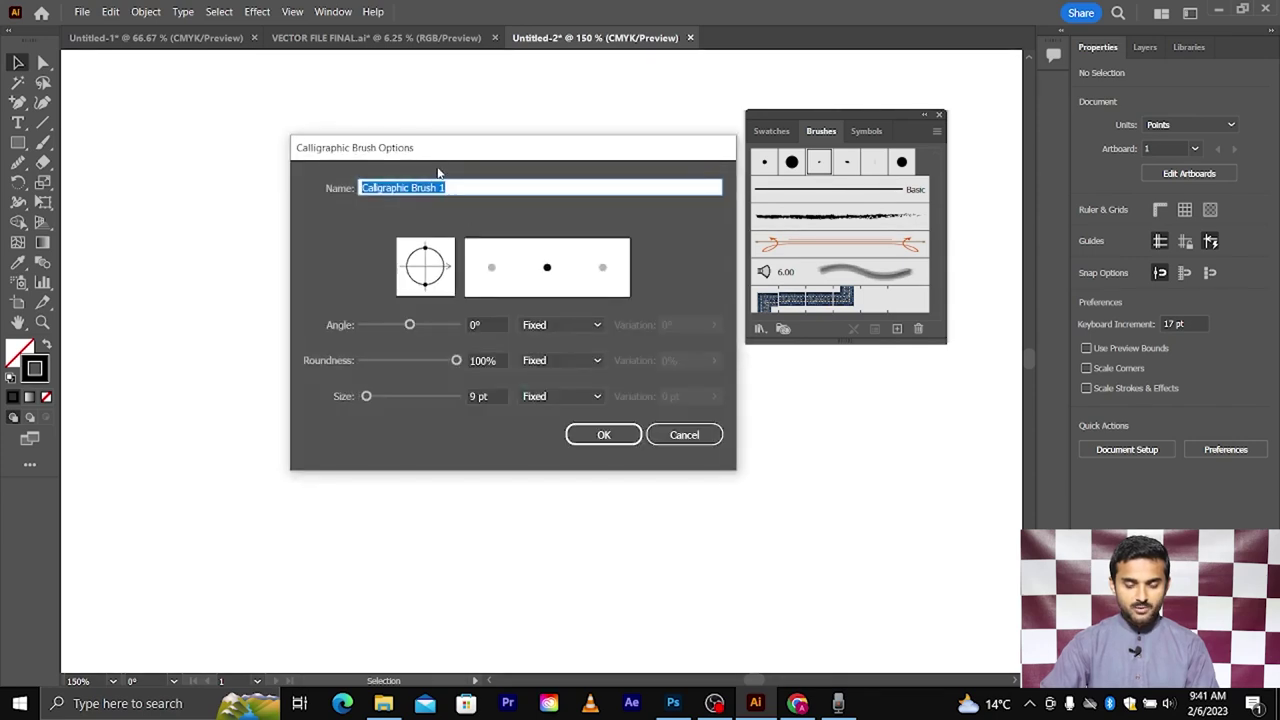
Step: Replace the default Calligraphic Brush 1 name with 'brush 1'
left_click_drag(427, 157, 421, 139)
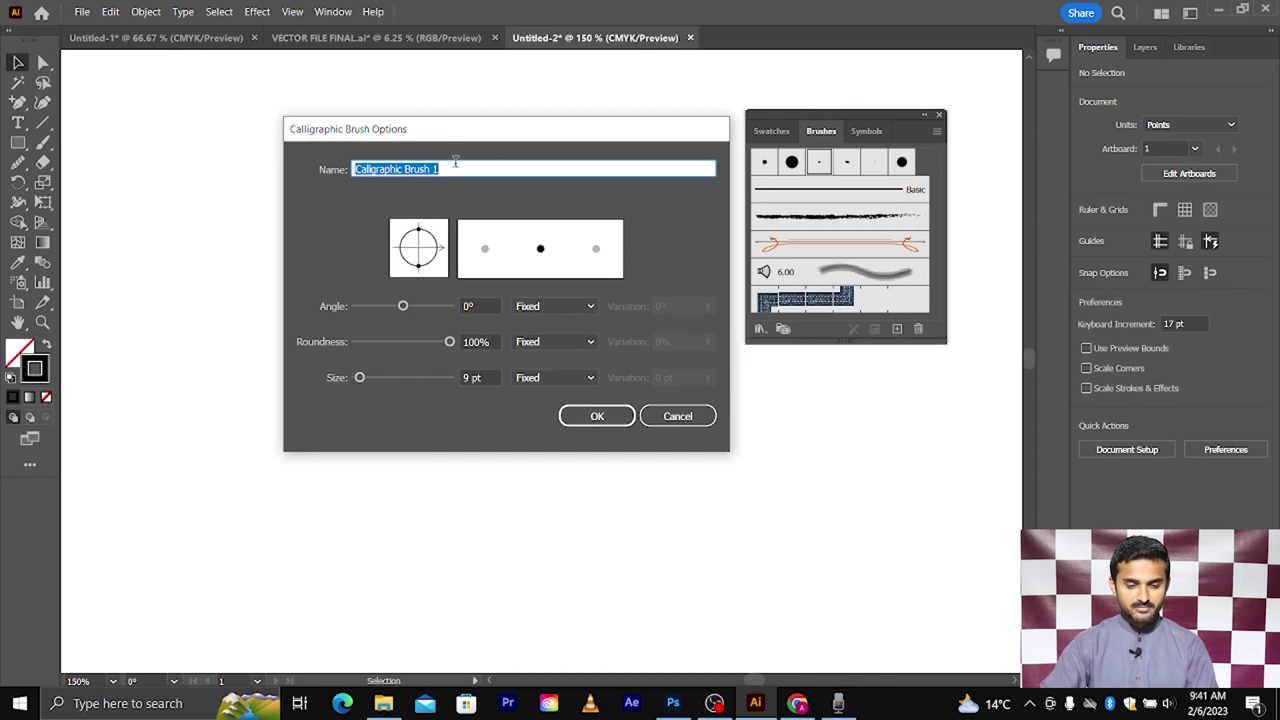
left_click_drag(452, 169, 357, 169)
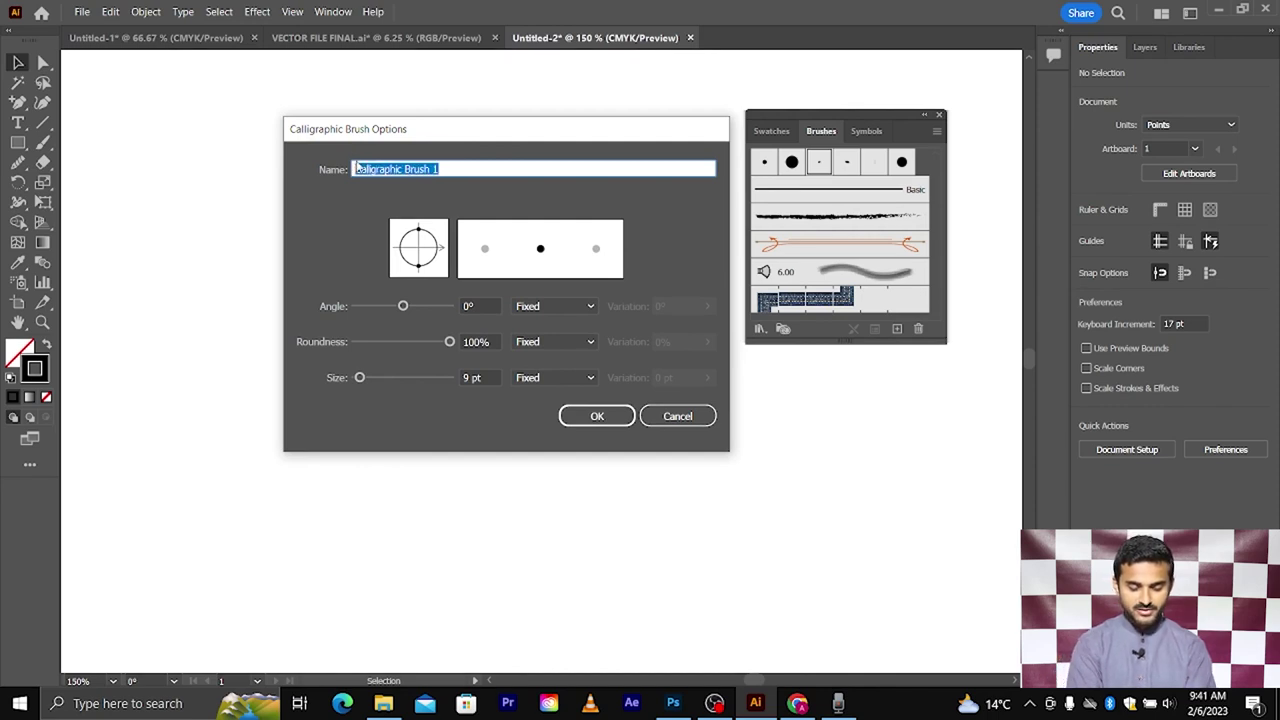
type("br")
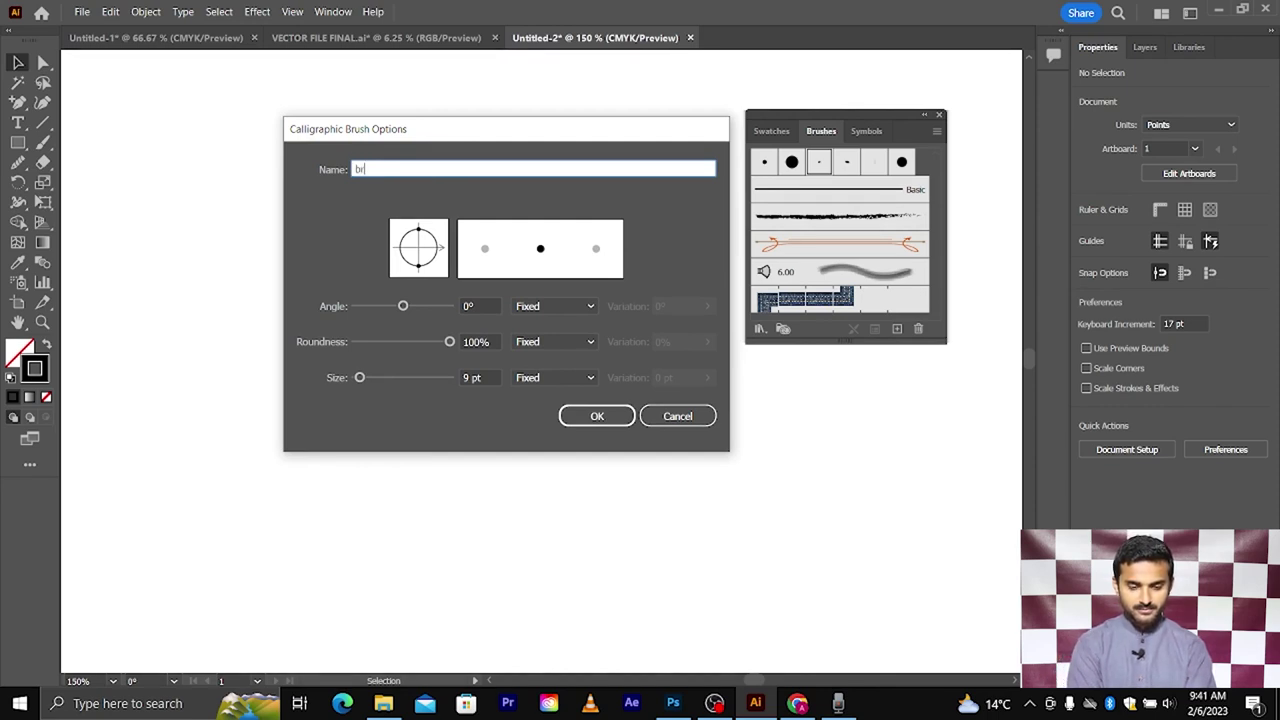
type("ush 1")
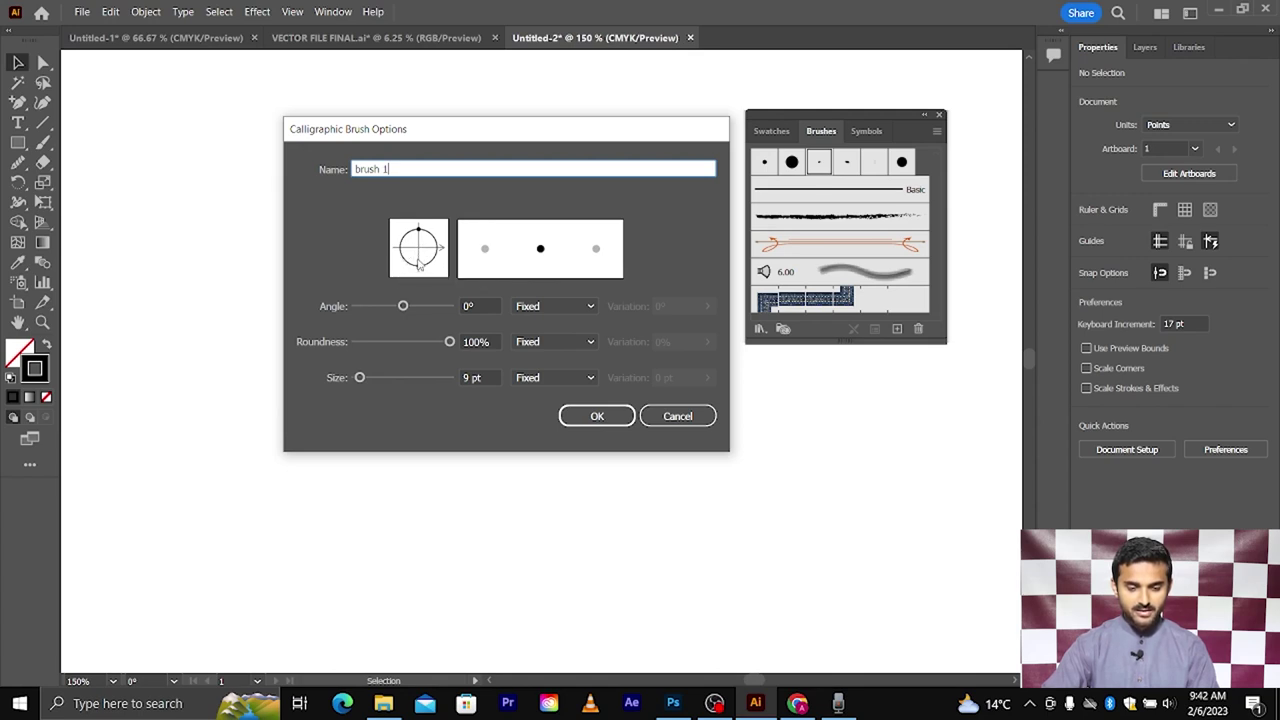
Step: Shape the brush tip in the preview and enter a 45° angle
left_click(420, 271)
left_click_drag(420, 272, 420, 261)
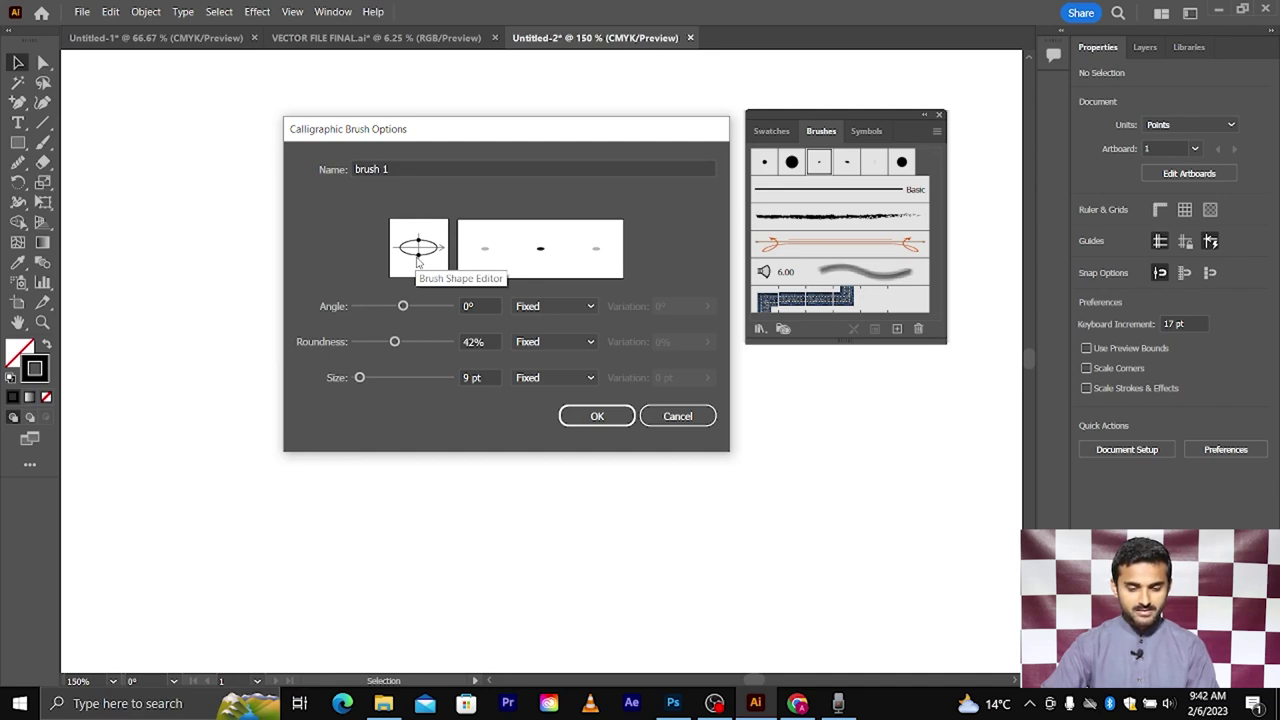
left_click_drag(418, 262, 421, 262)
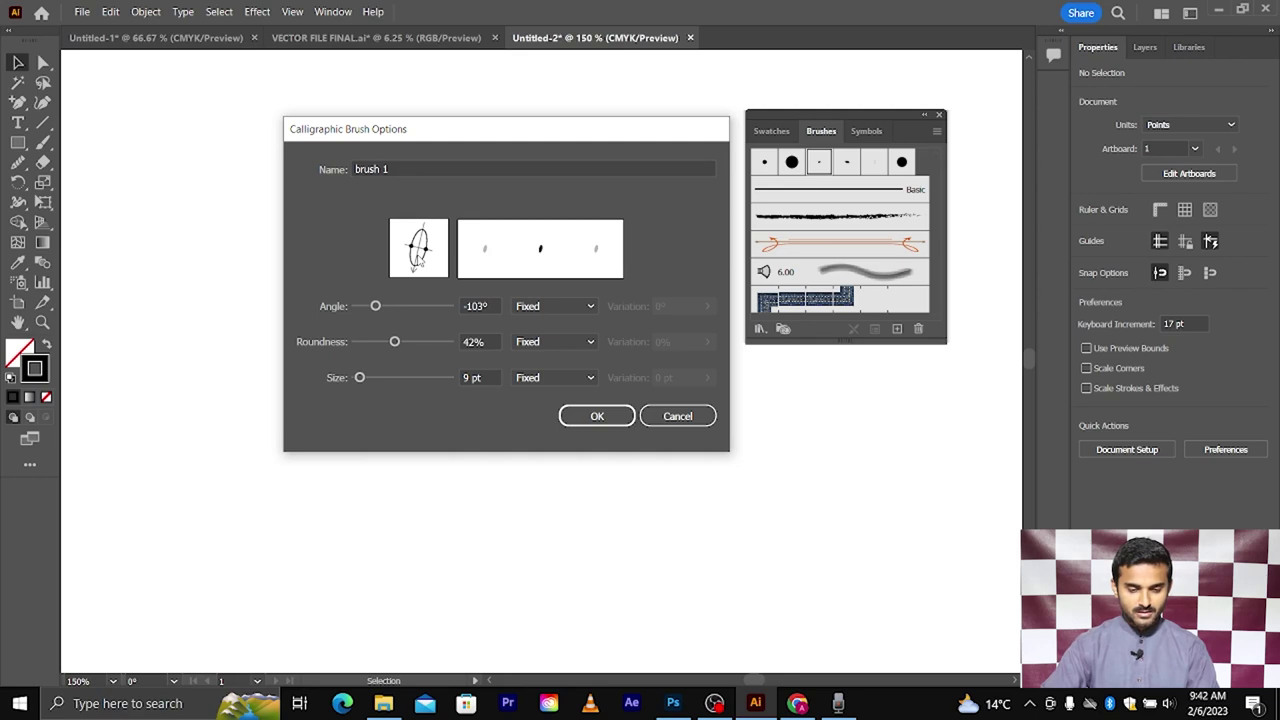
left_click_drag(428, 256, 431, 259)
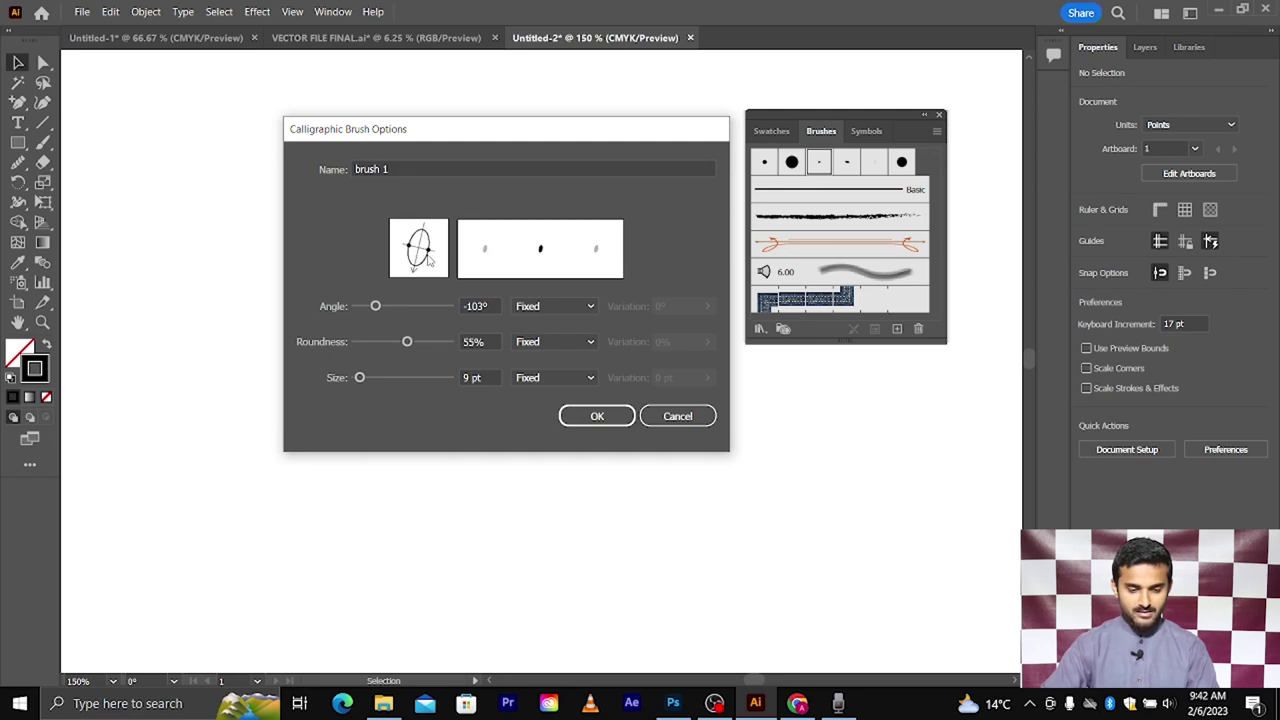
double_click(486, 305)
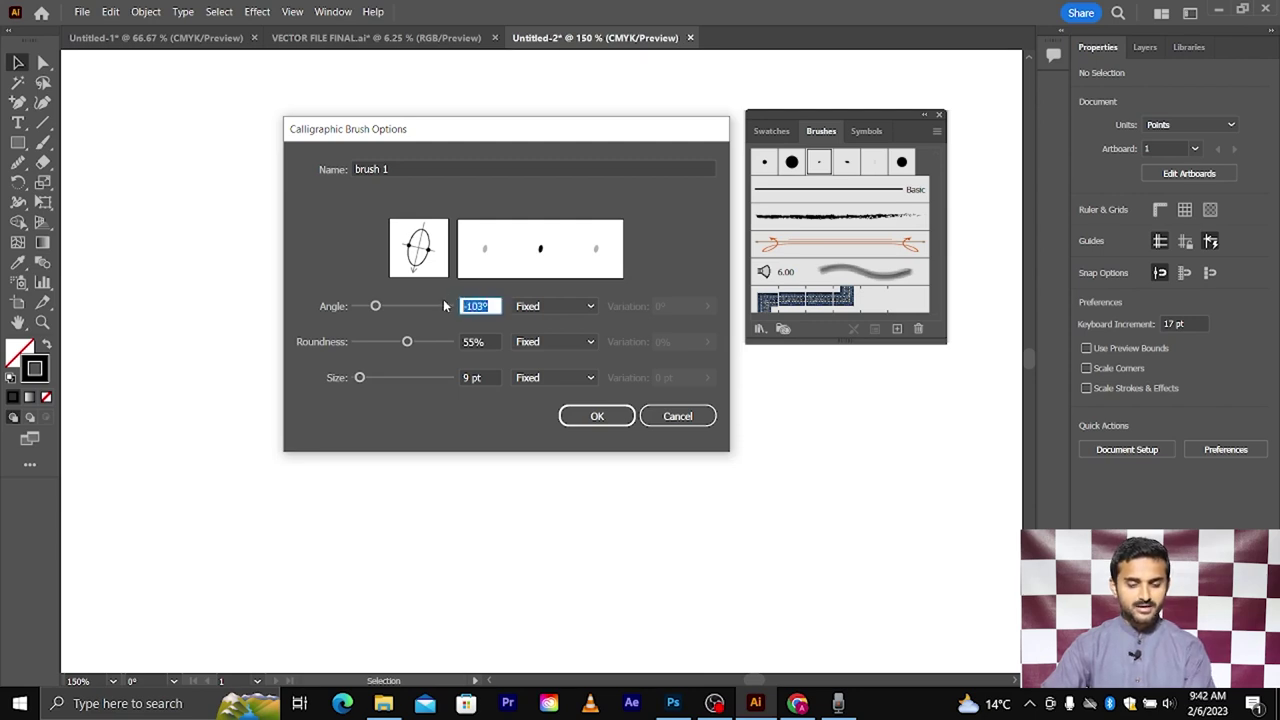
type("45")
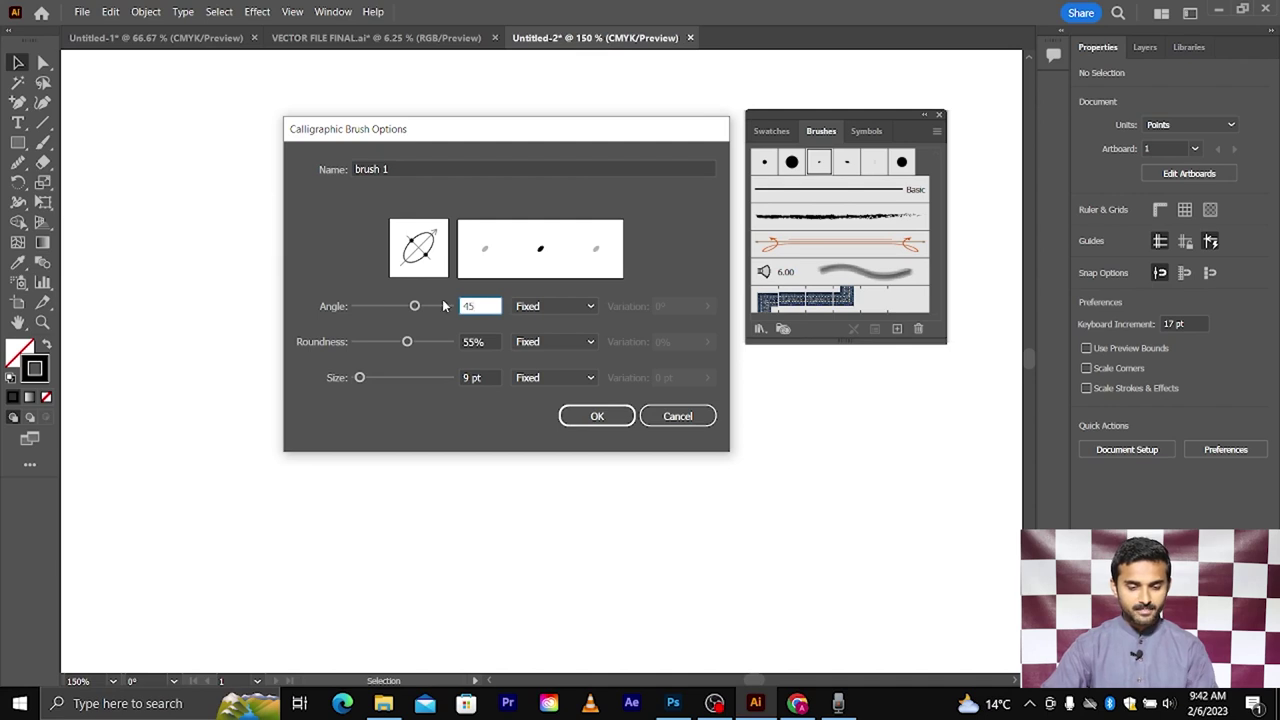
left_click(474, 342)
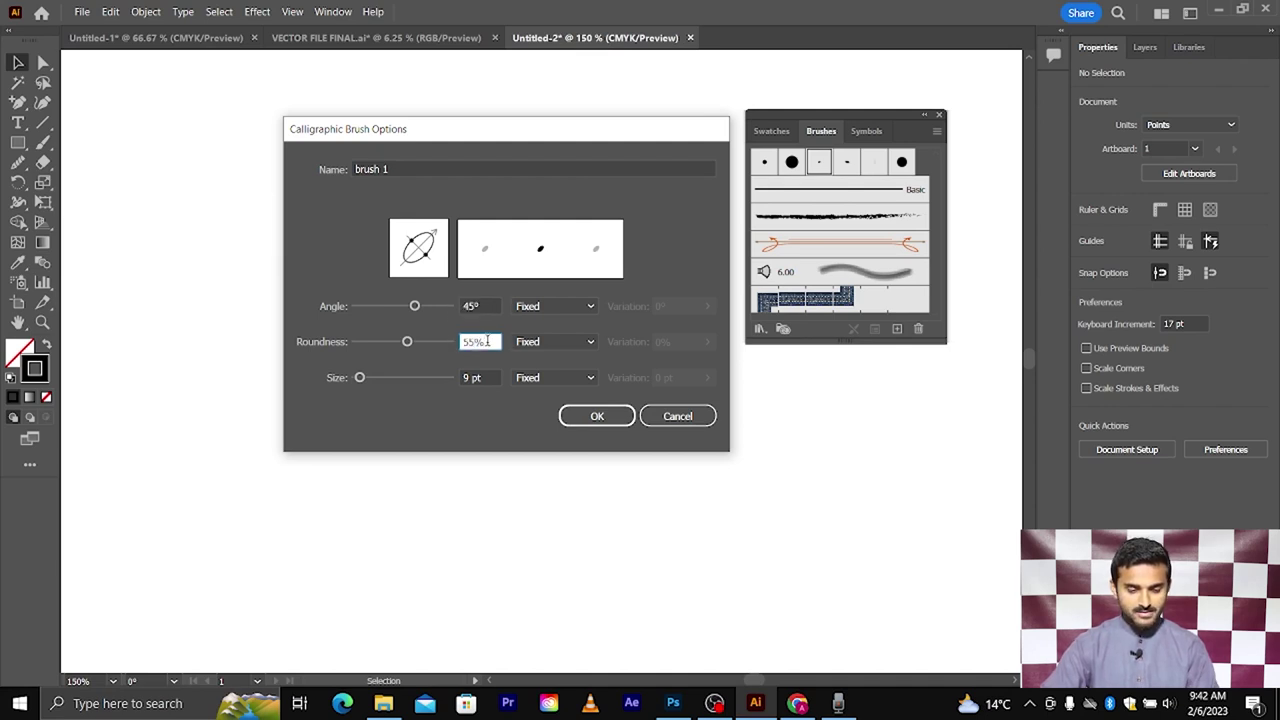
Step: Set the brush tip roundness to 28% and size to 34 pt
left_click_drag(409, 342, 413, 343)
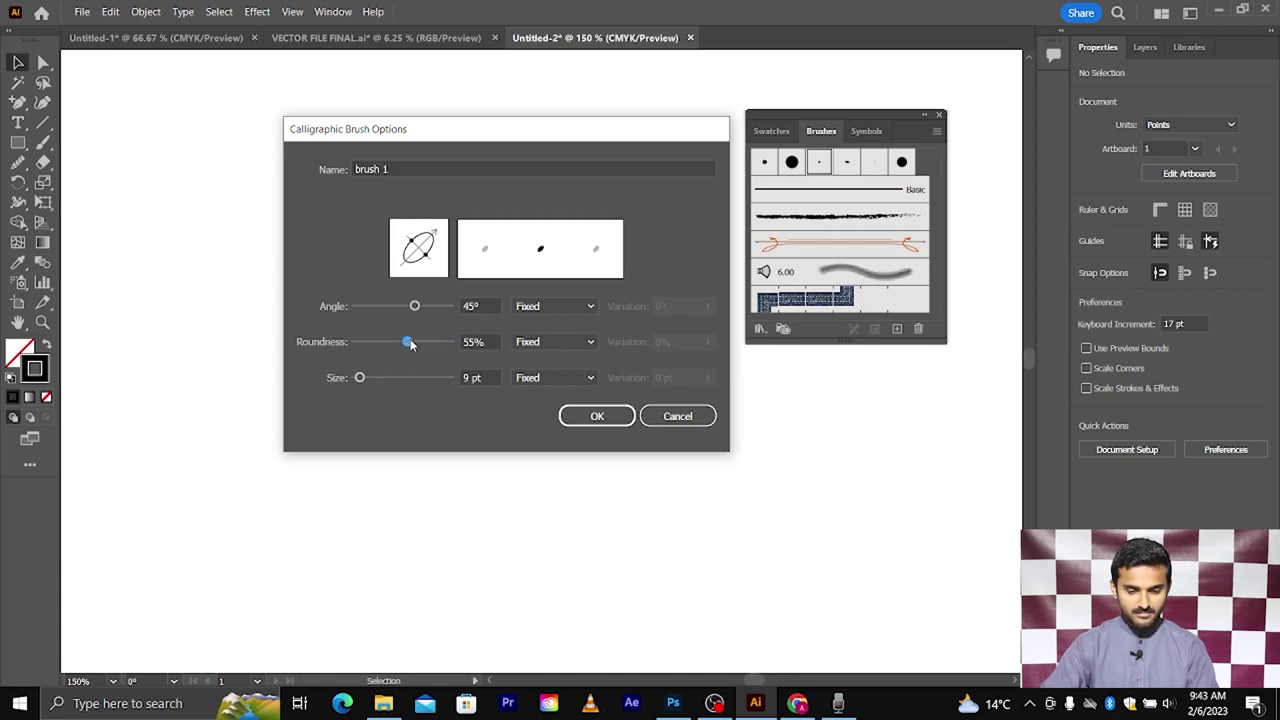
left_click_drag(409, 342, 403, 343)
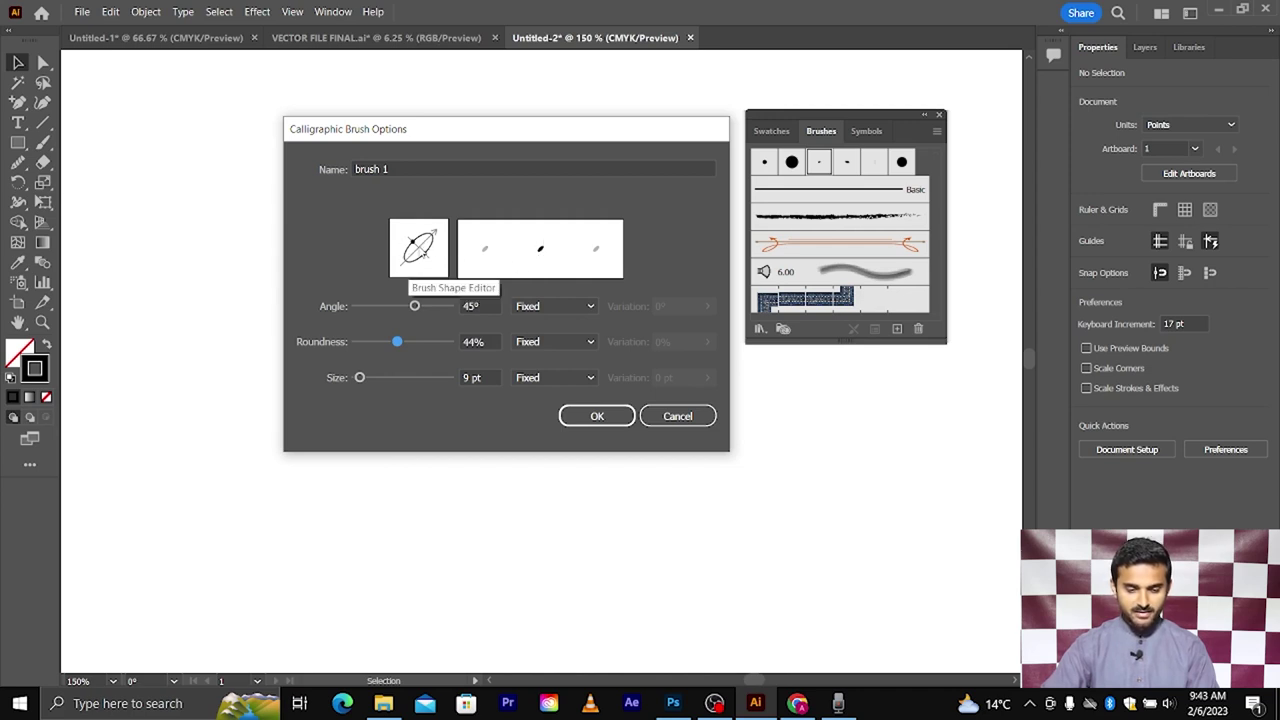
left_click_drag(397, 342, 374, 378)
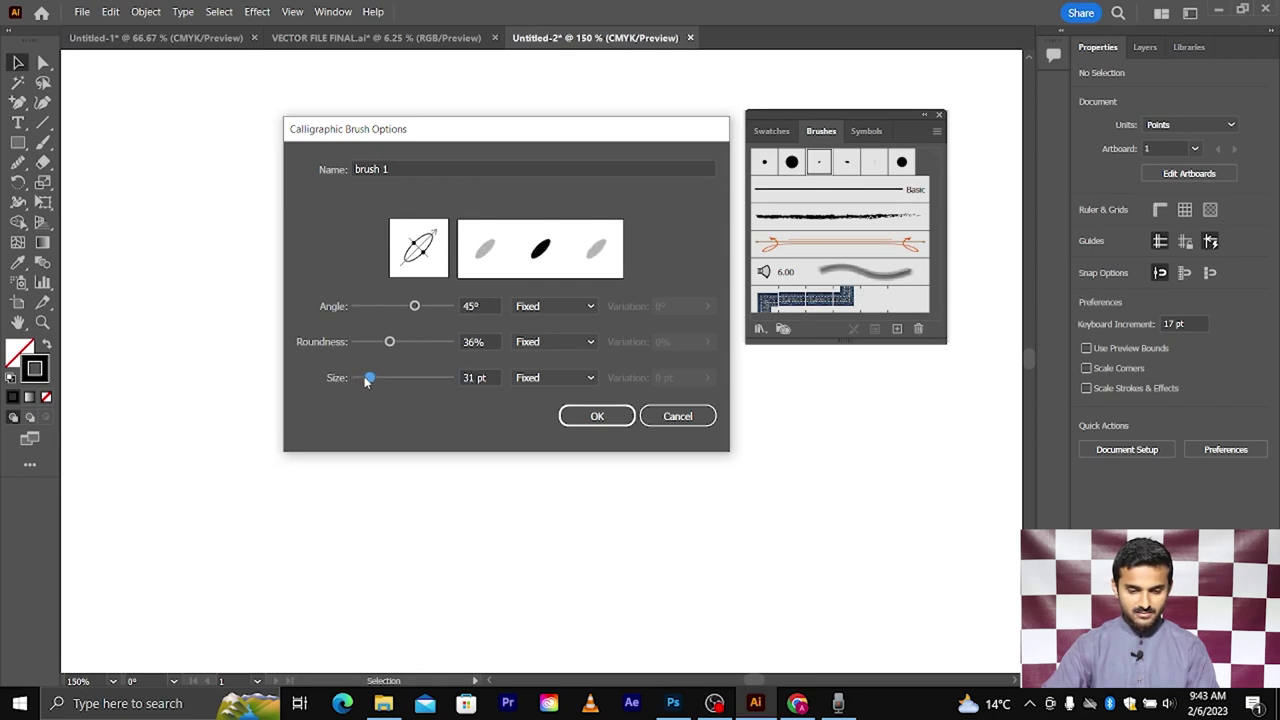
left_click_drag(369, 378, 384, 343)
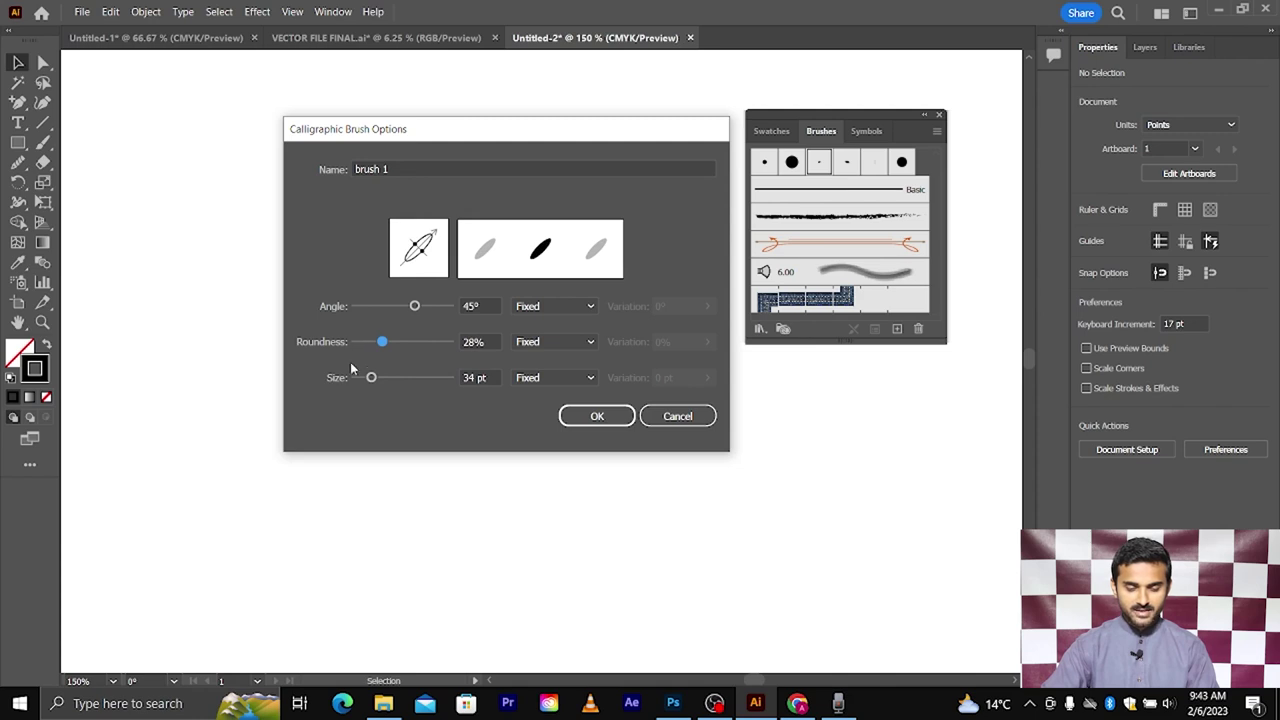
Step: Try a Random angle variation, starting at 6°, then return it to 0°
left_click(548, 305)
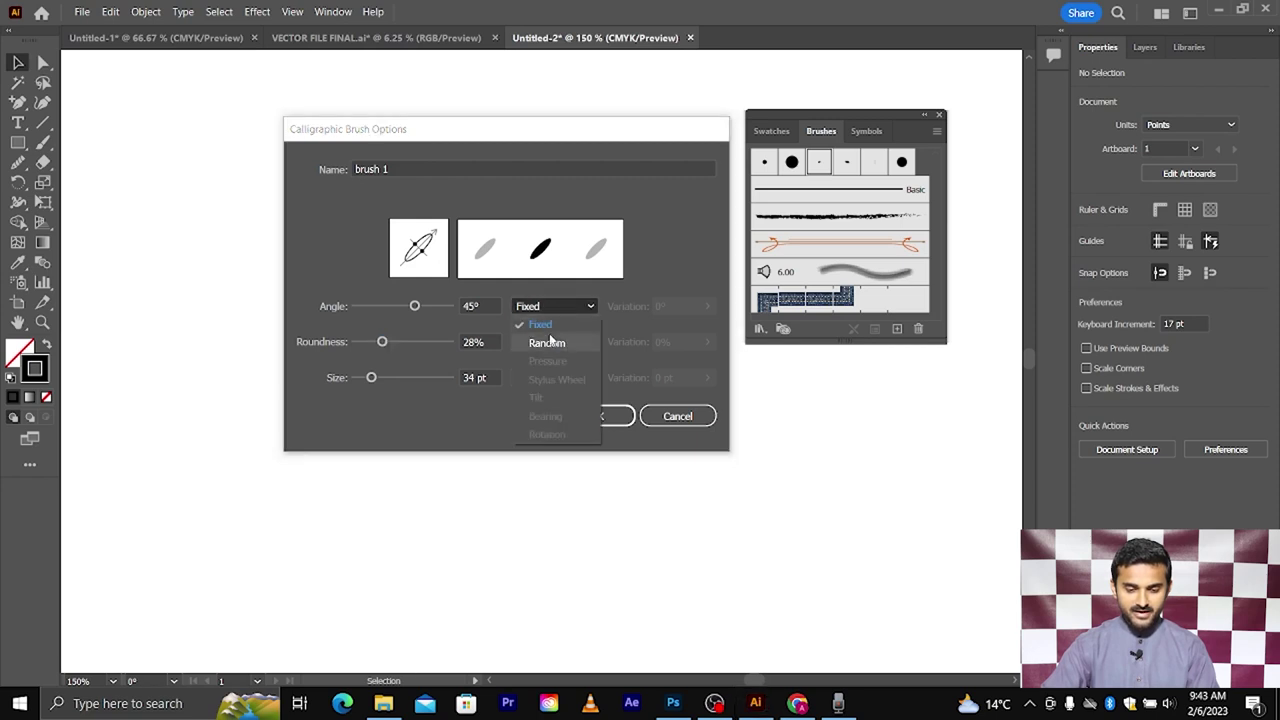
left_click(548, 340)
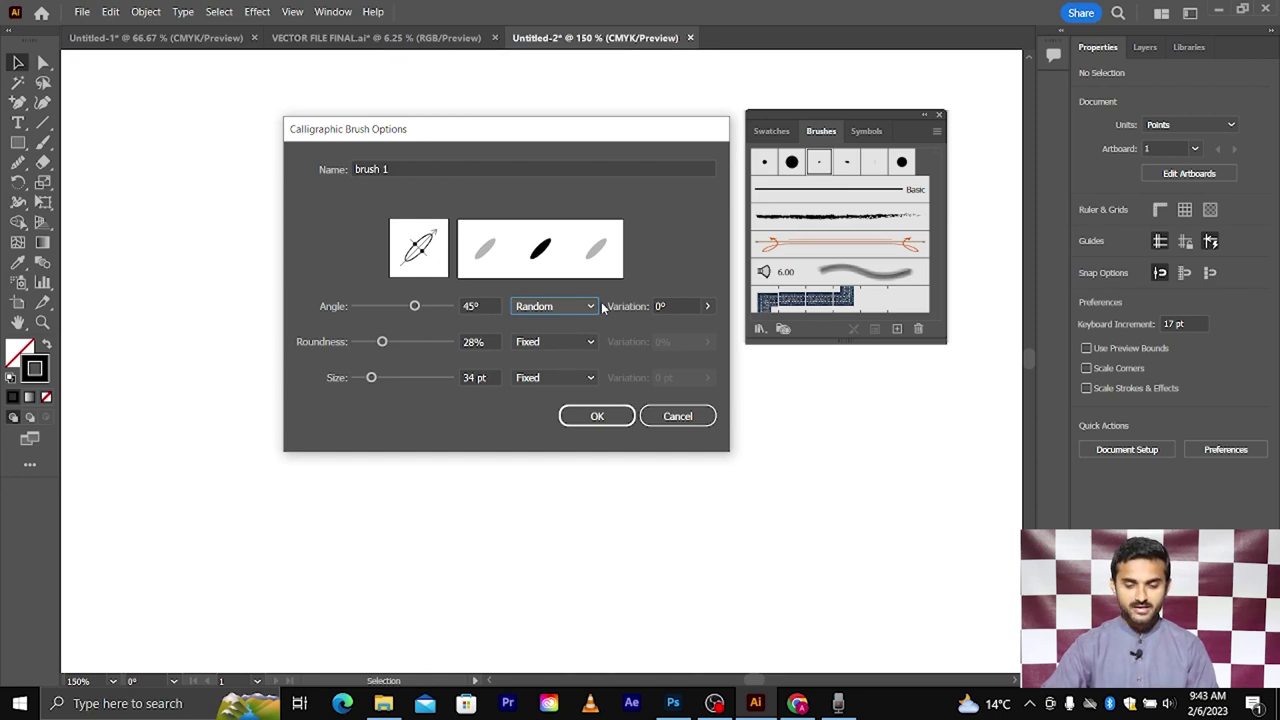
left_click(674, 304)
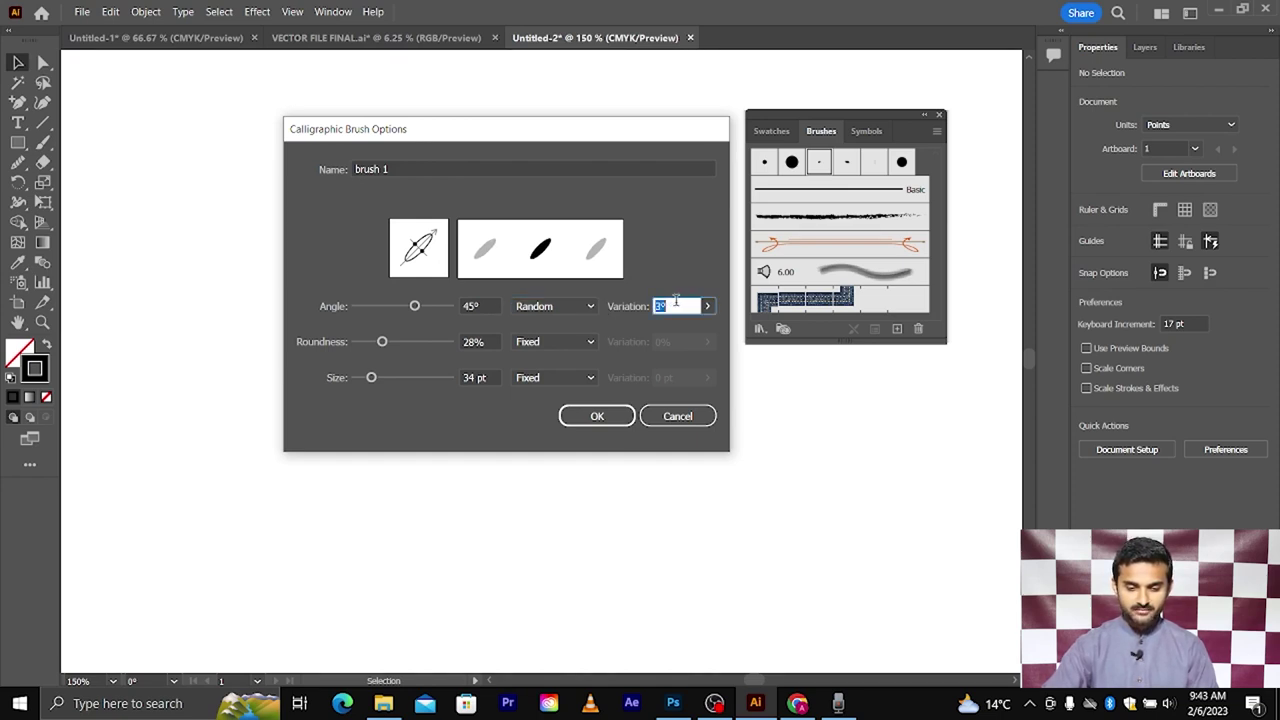
type("6")
left_click(708, 306)
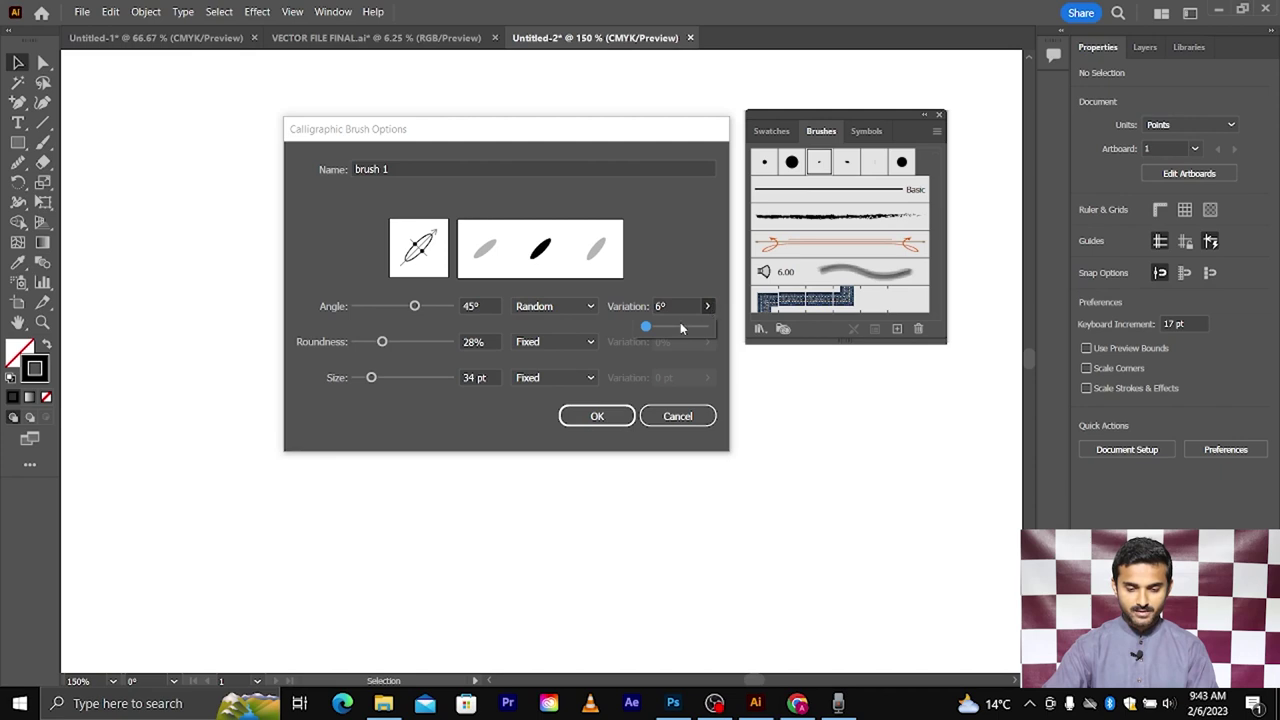
left_click_drag(681, 328, 666, 328)
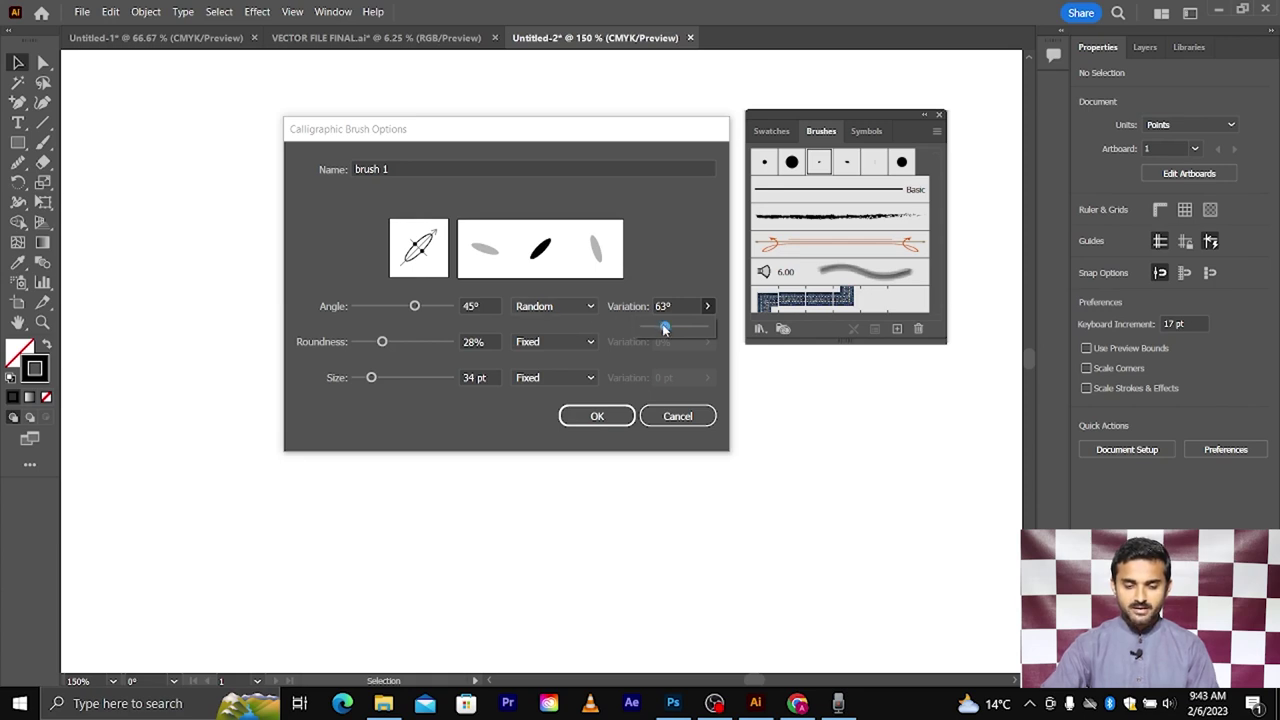
left_click_drag(665, 329, 626, 328)
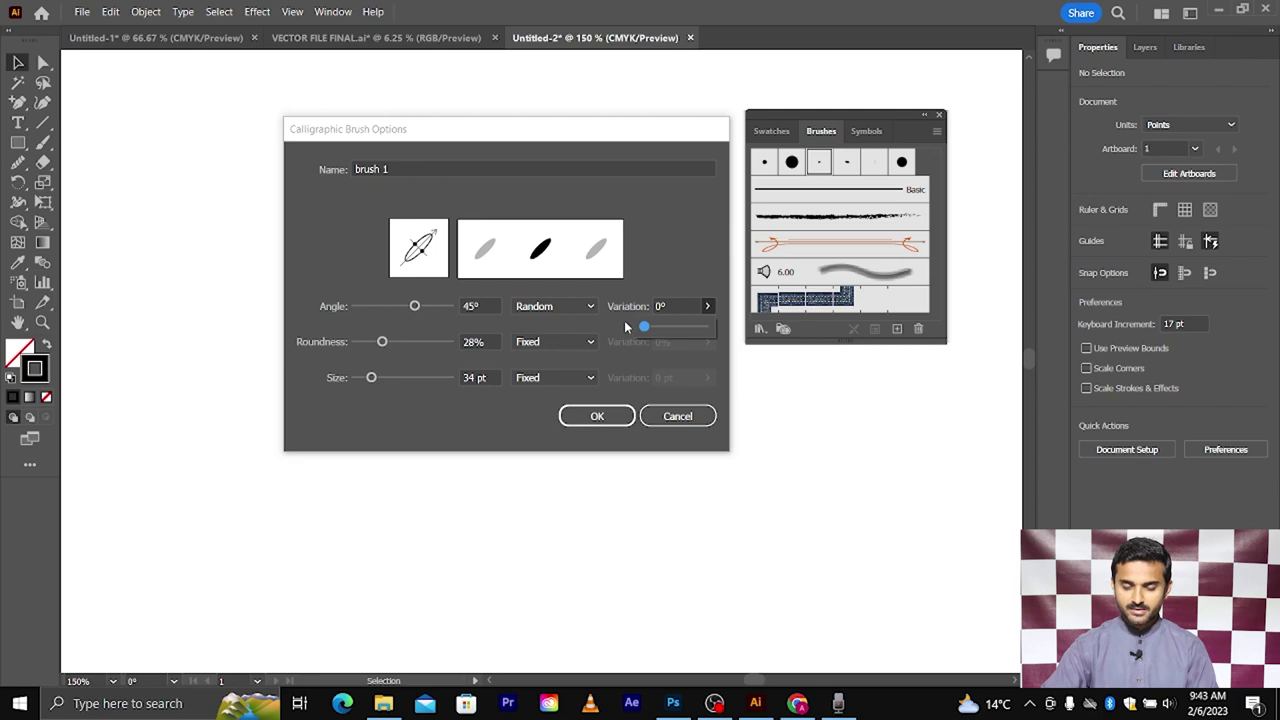
Step: Set the angle back to Fixed and create brush 1
left_click(555, 306)
left_click(560, 322)
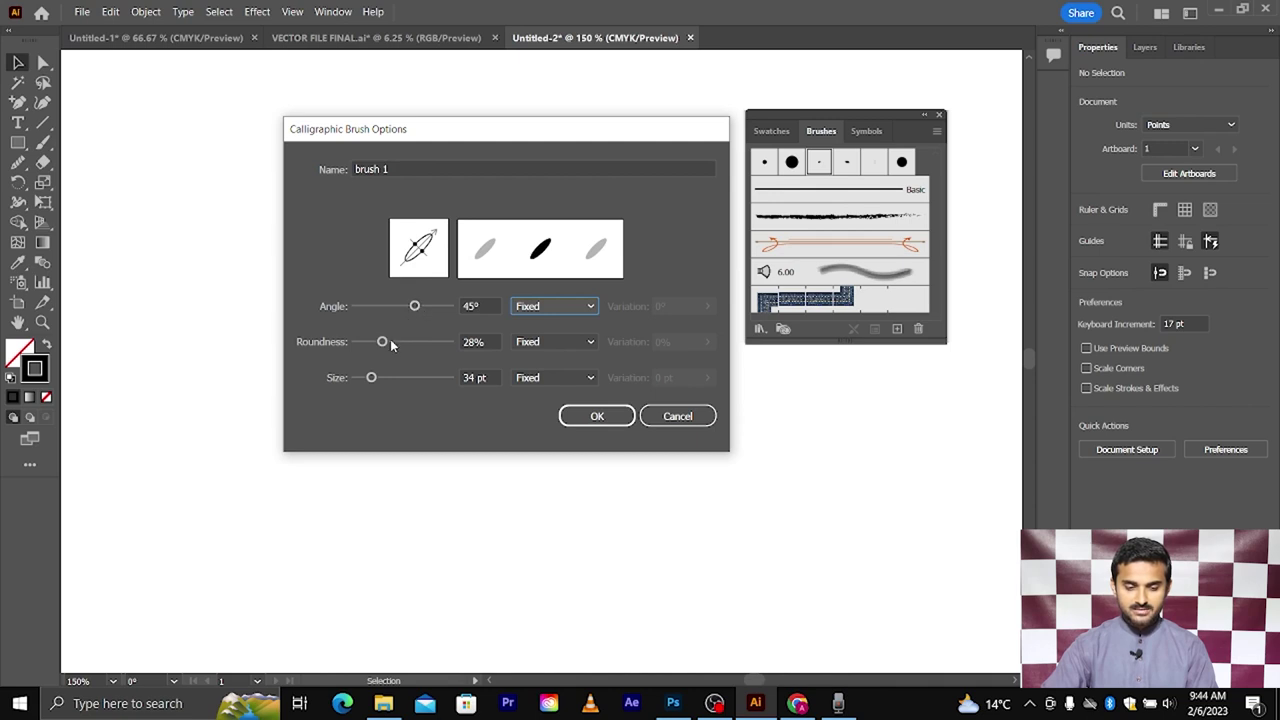
left_click(588, 414)
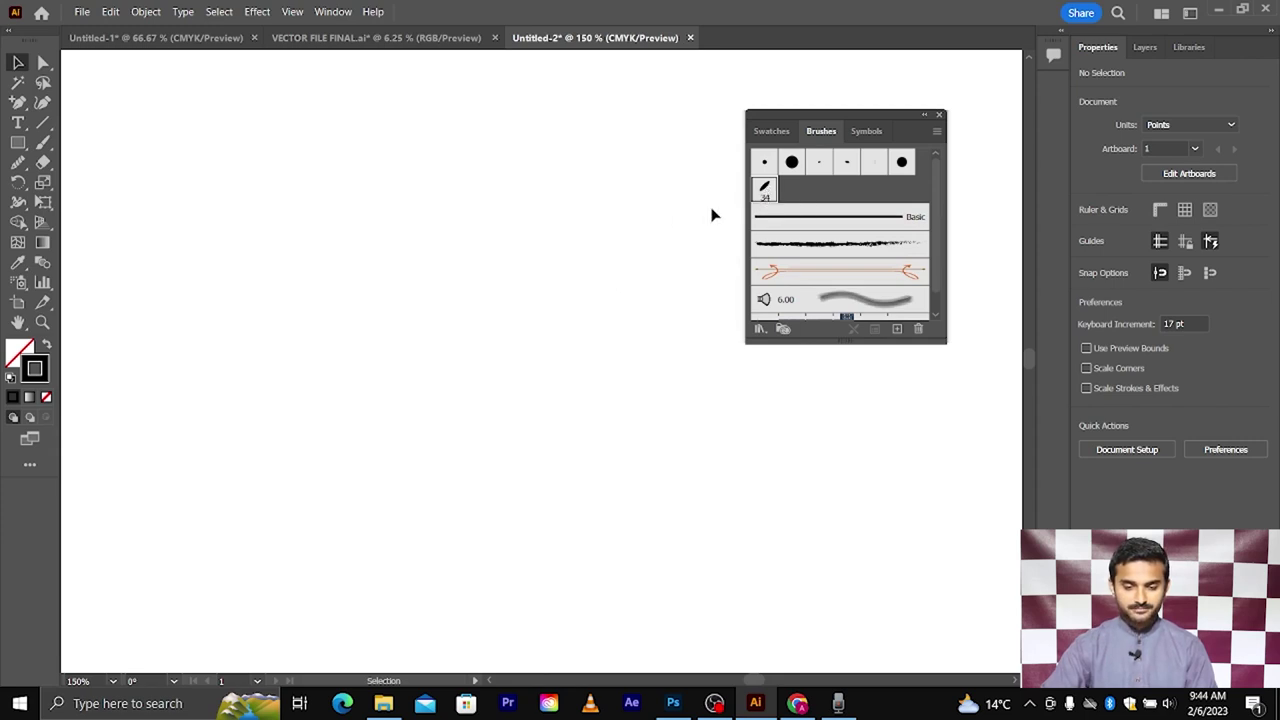
Step: Paint a test letter ع on the artboard with the brush 1 Paintbrush
left_click(43, 142)
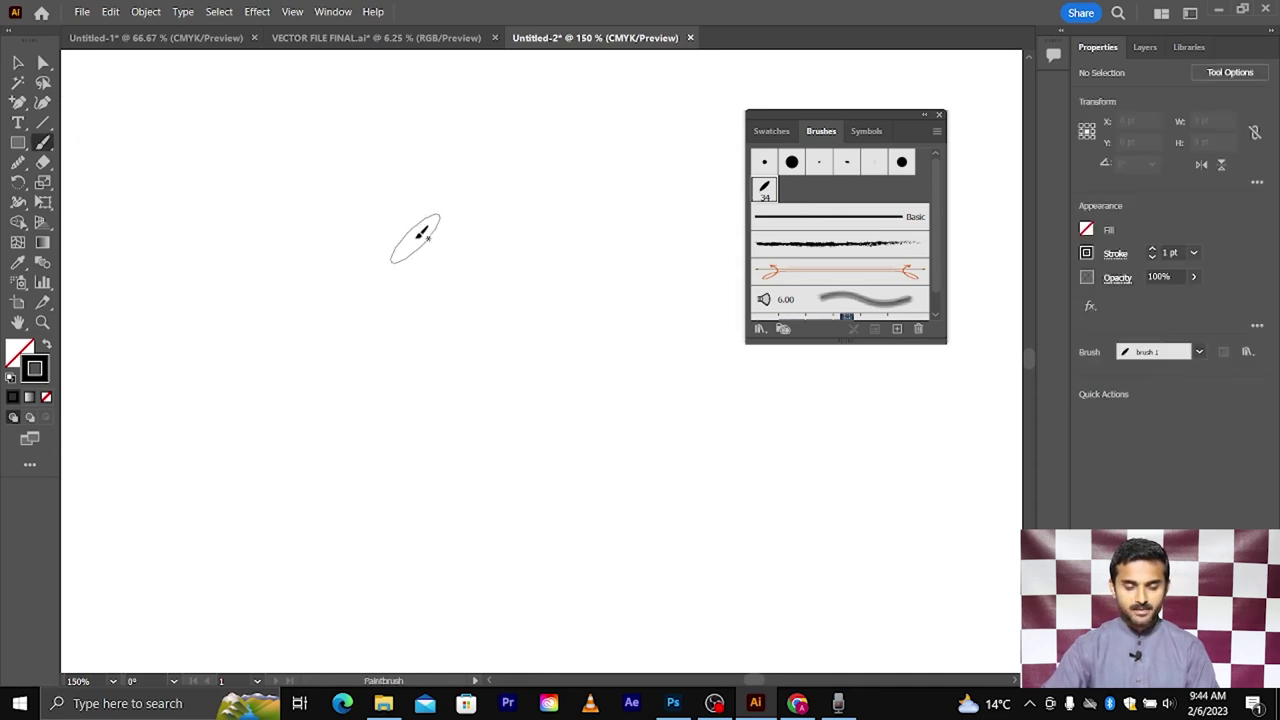
key("ctrl+minus")
key("ctrl+minus")
key("ctrl+minus")
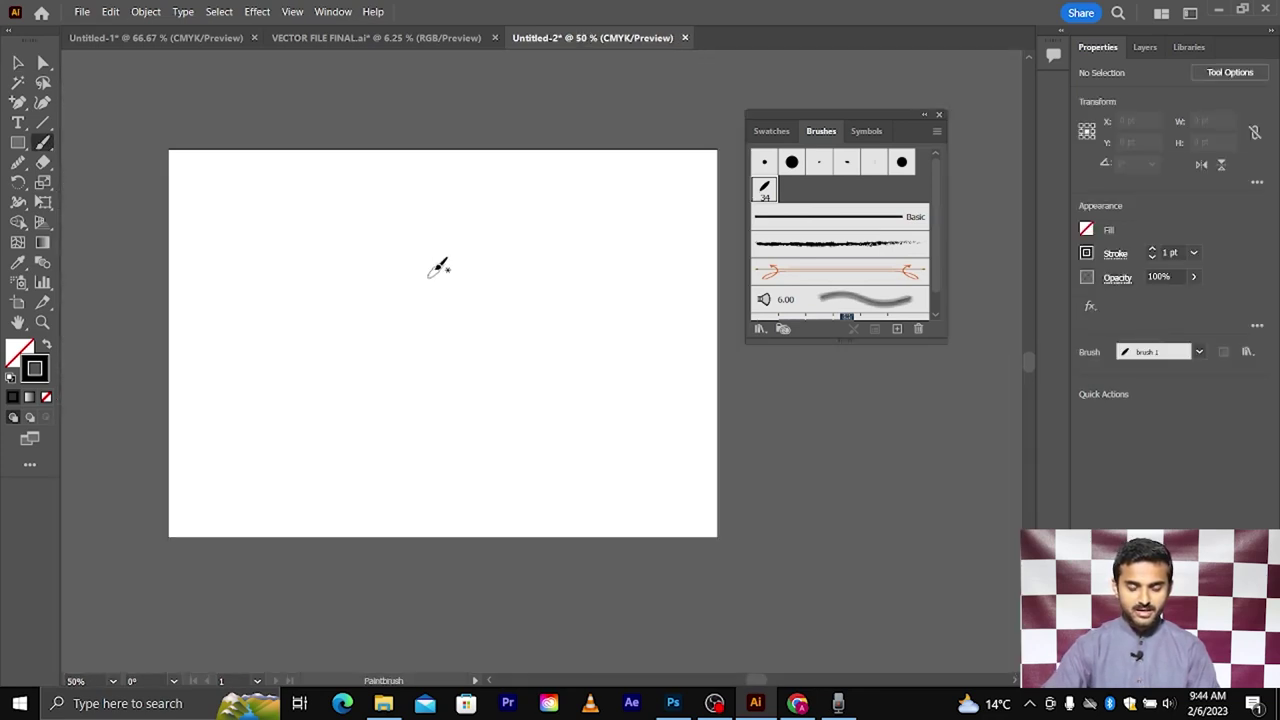
key("ctrl+plus")
scroll(432, 265, "down", 1)
scroll(432, 266, "up", 1)
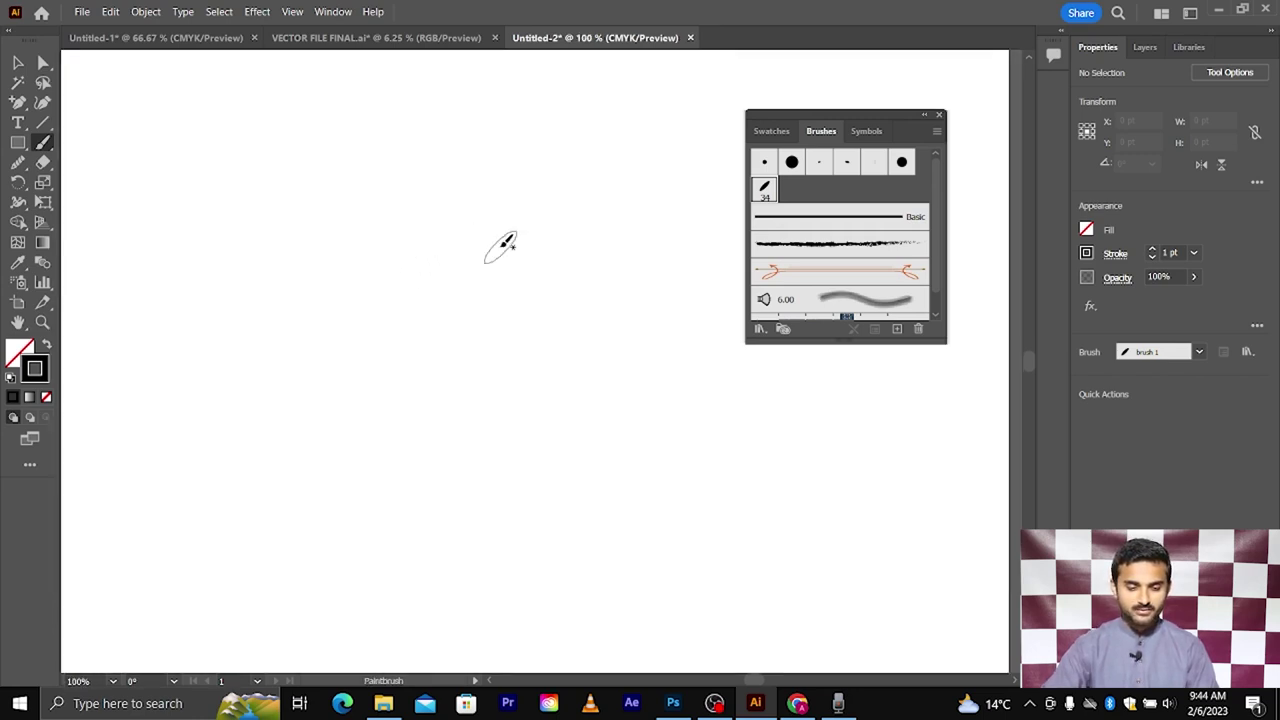
mouse_move(362, 120)
left_mouse_down()
mouse_move(317, 232)
mouse_move(388, 200)
left_mouse_up()
mouse_move(318, 245)
left_mouse_down()
mouse_move(242, 490)
mouse_move(371, 520)
mouse_move(478, 342)
left_mouse_up()
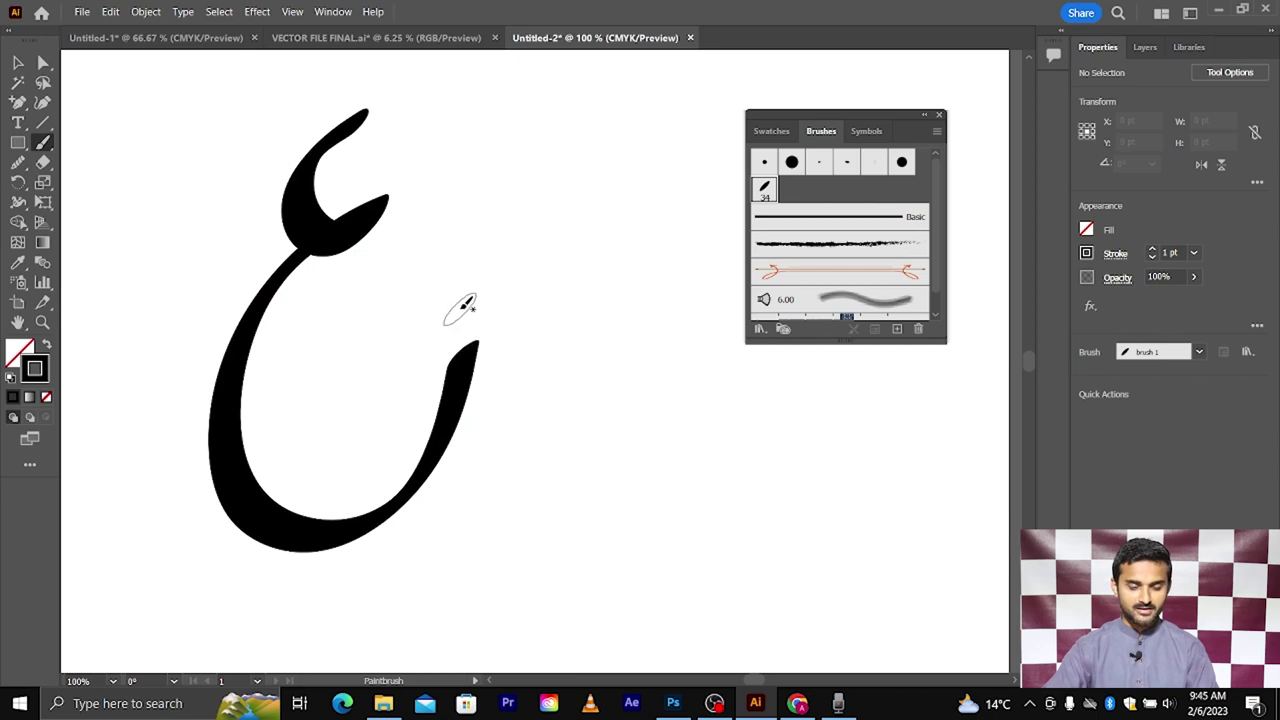
Step: Select the test ع stroke and delete it
key("ctrl+minus")
key("ctrl+minus")
key("ctrl+plus")
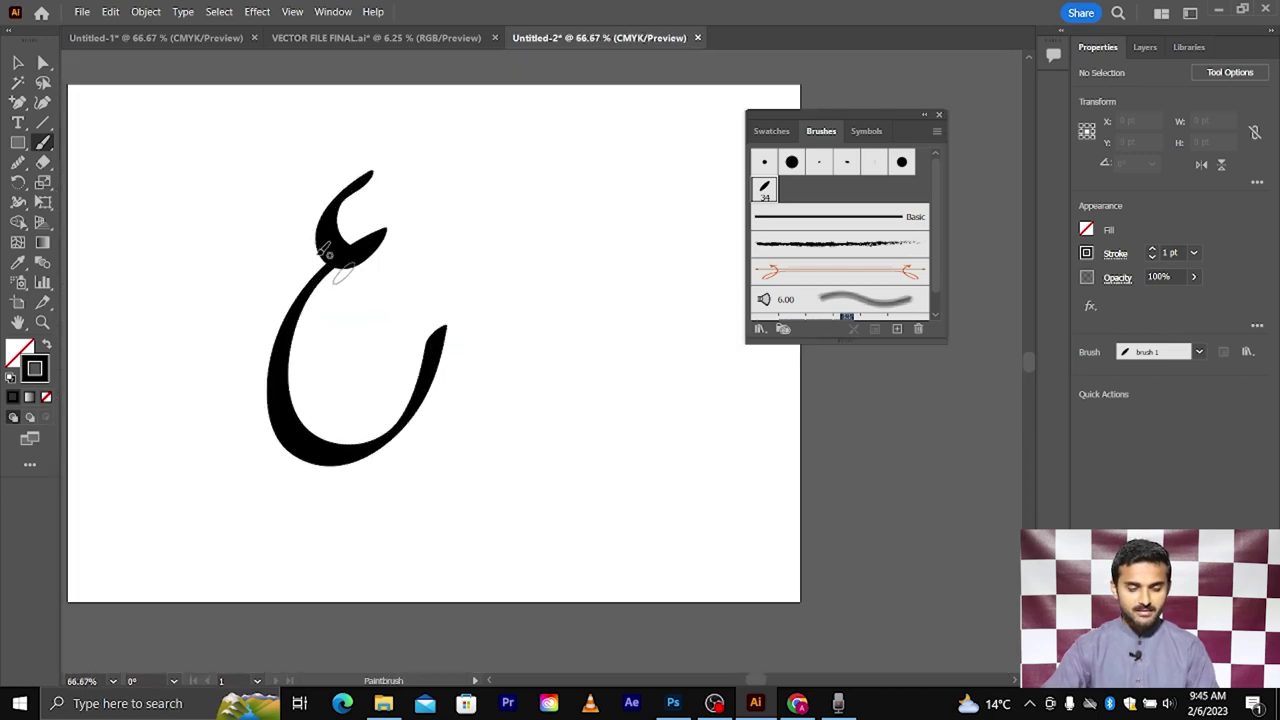
key("ctrl")
left_click(312, 313, "ctrl")
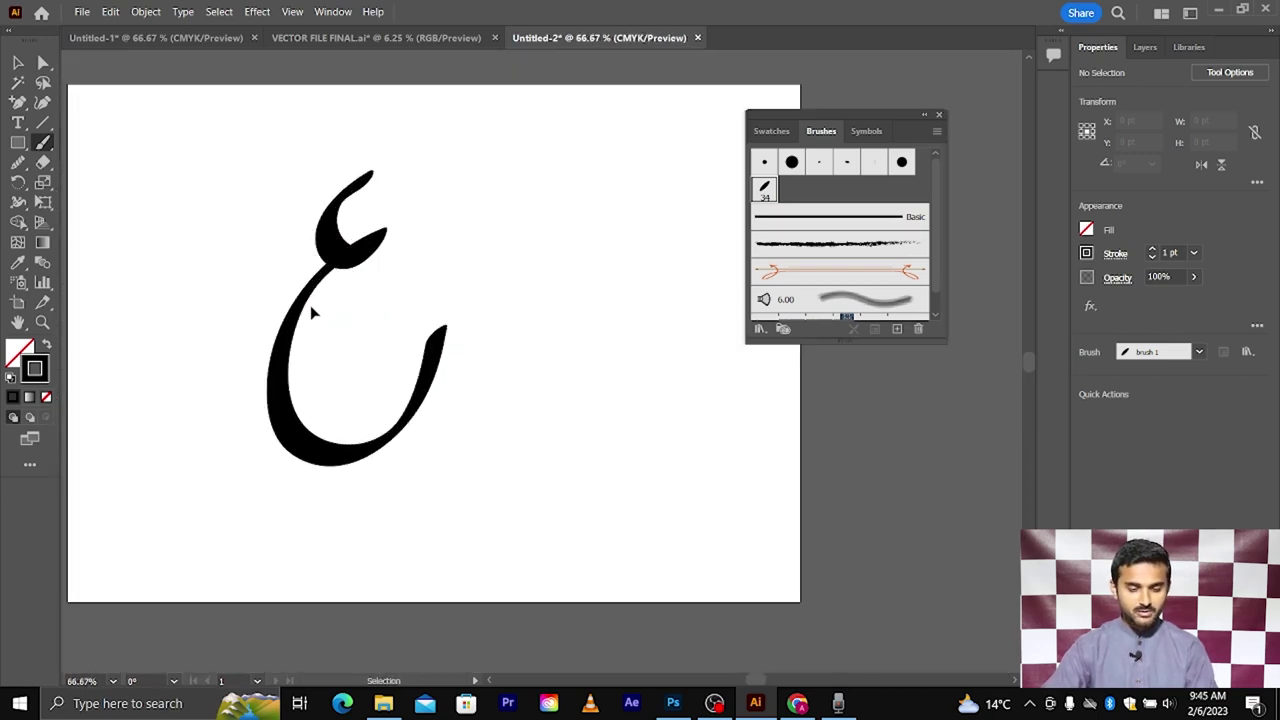
key("Delete")
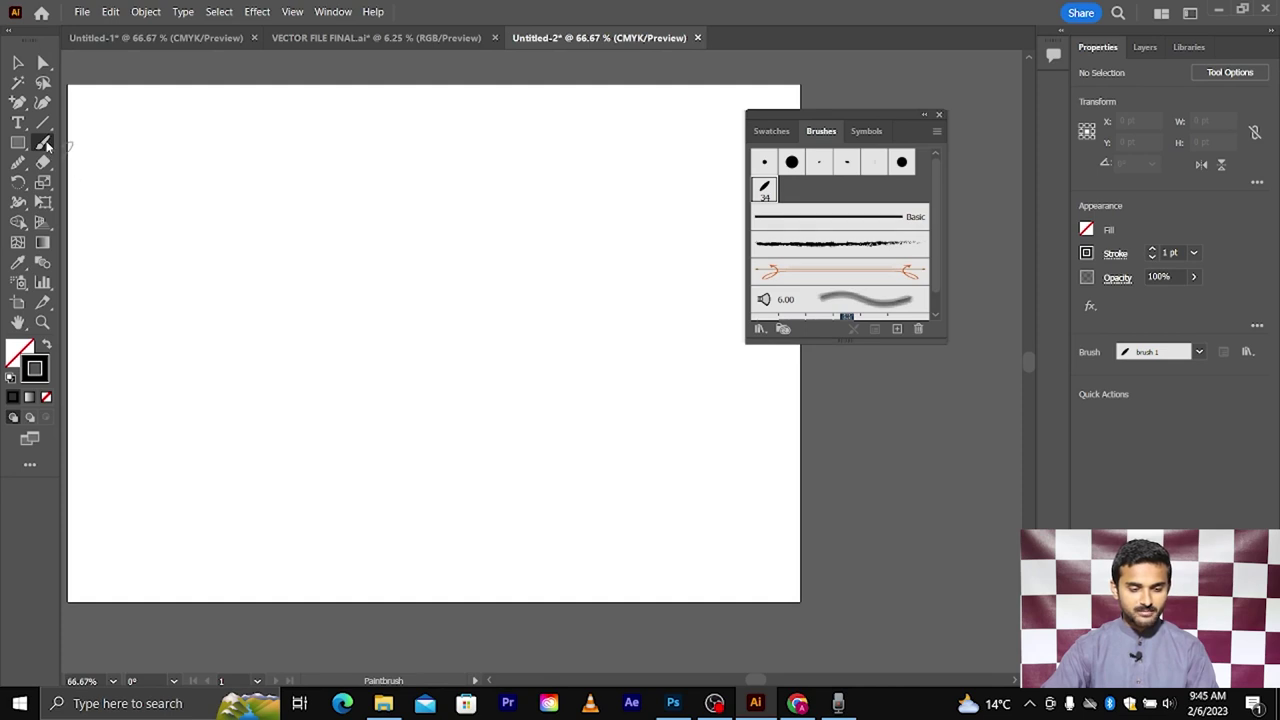
Step: Turn off Edit Selected Paths in Paintbrush Tool Options, keeping Fidelity at Smooth
double_click(44, 144)
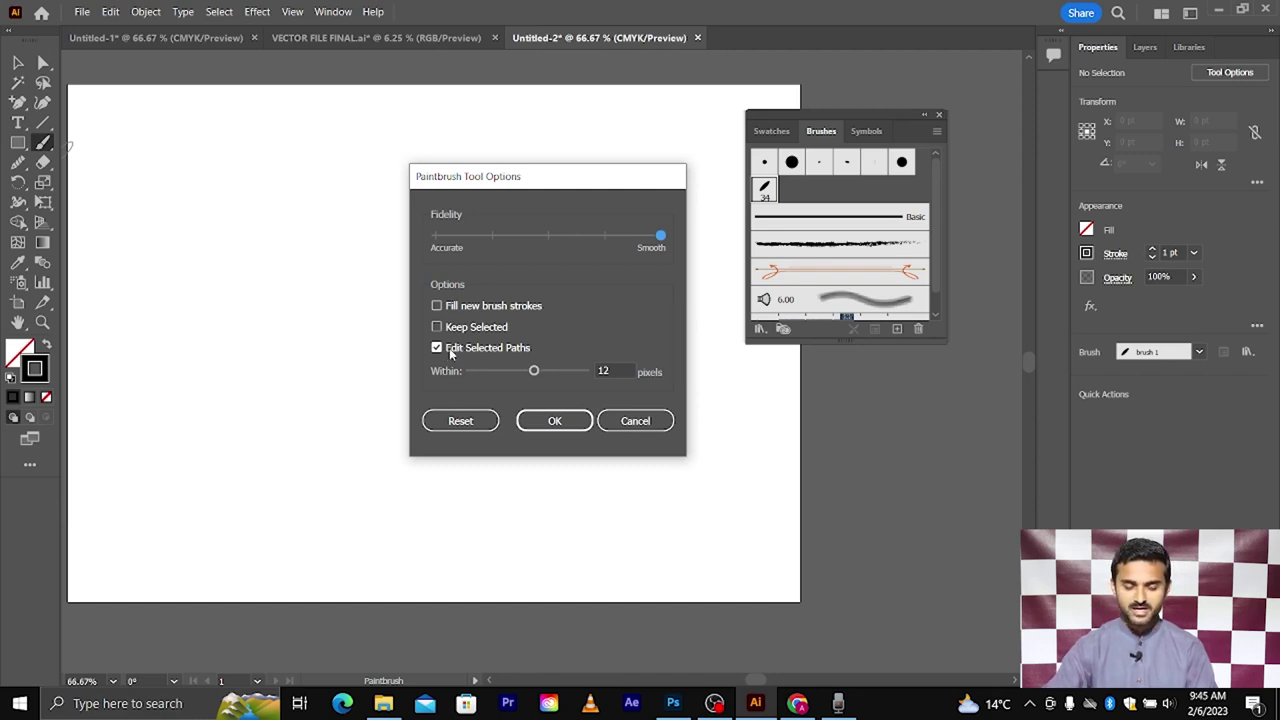
left_click(438, 350)
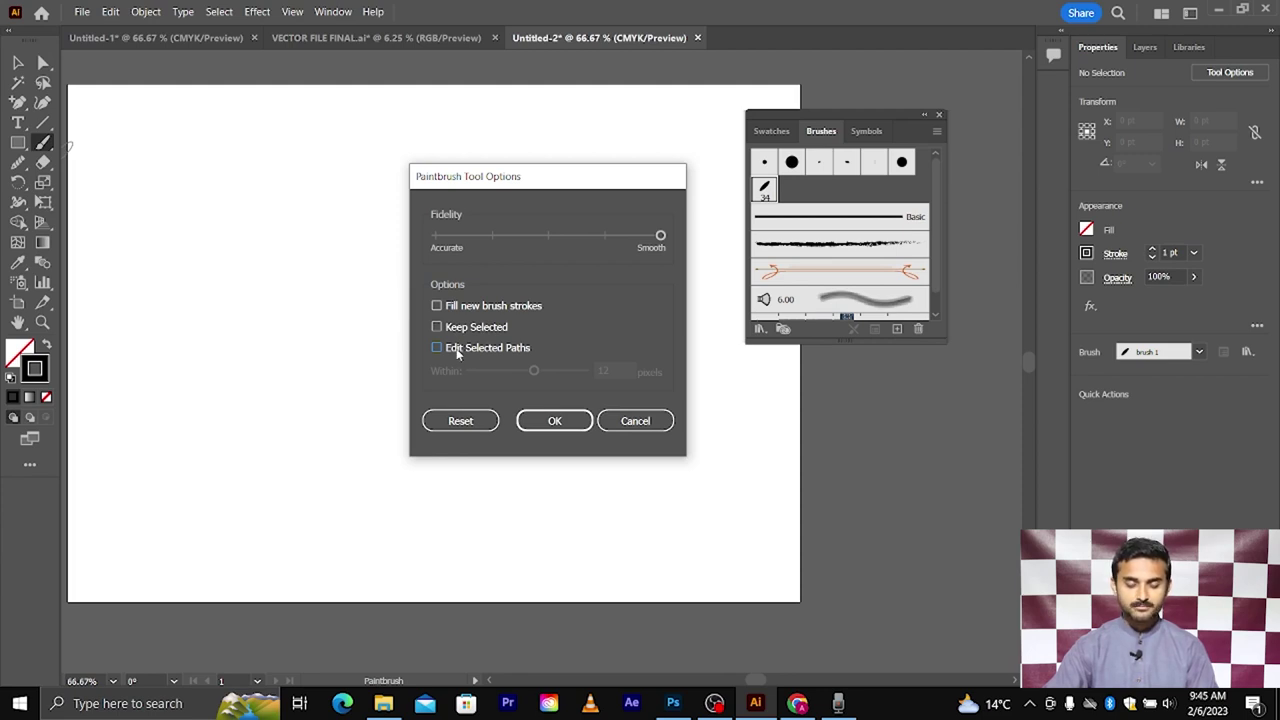
left_click(557, 422)
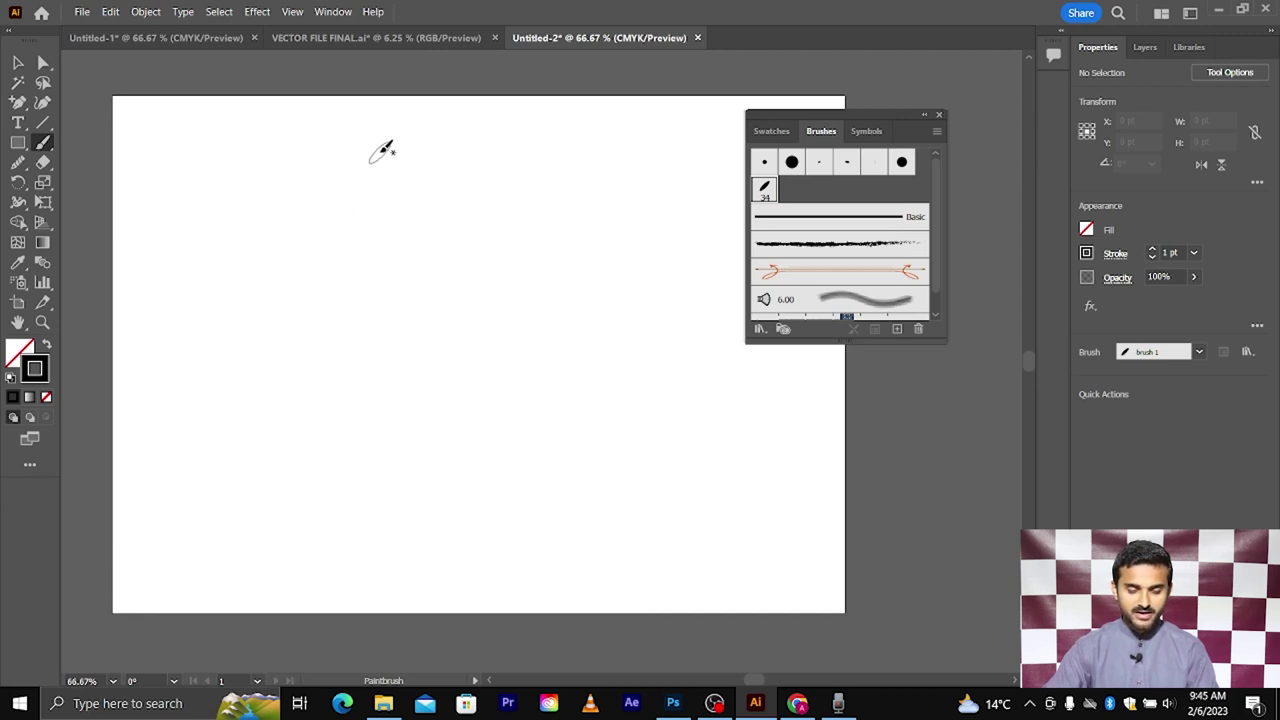
mouse_move(388, 145)
left_mouse_down()
mouse_move(334, 254)
mouse_move(308, 448)
mouse_move(429, 500)
mouse_move(497, 322)
left_mouse_up()
key("ctrl+z")
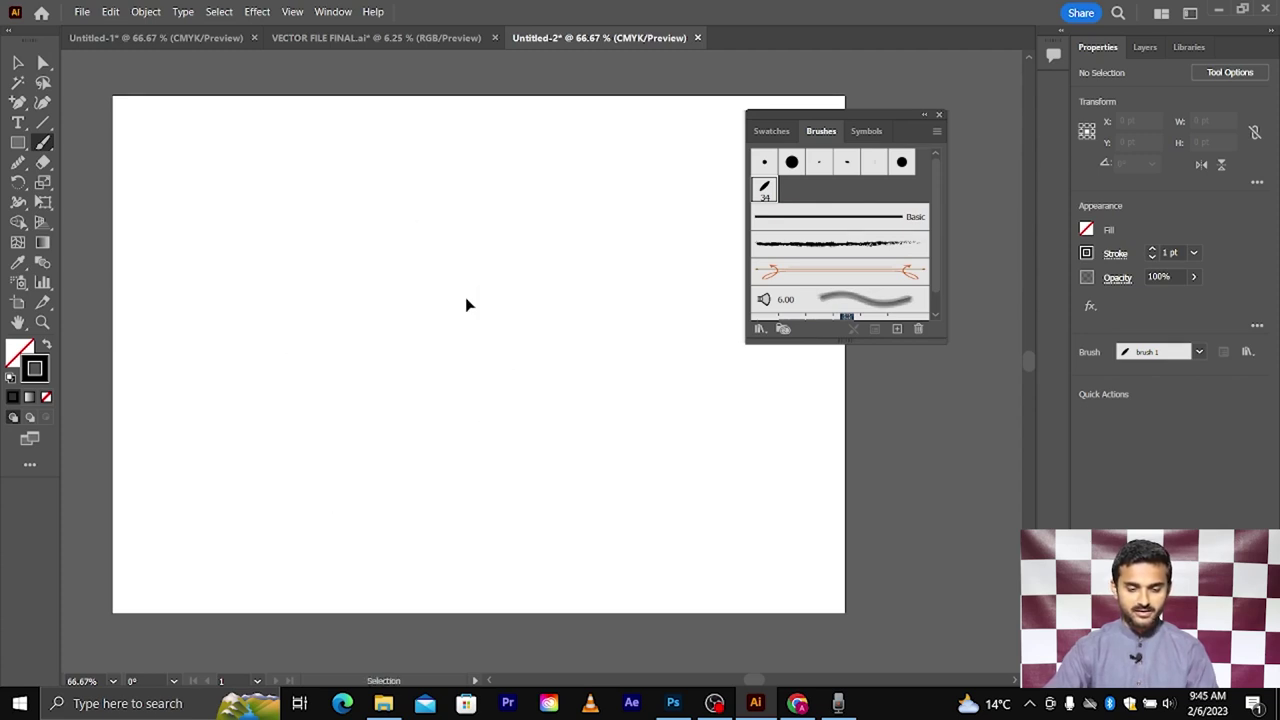
left_click_drag(556, 186, 538, 316)
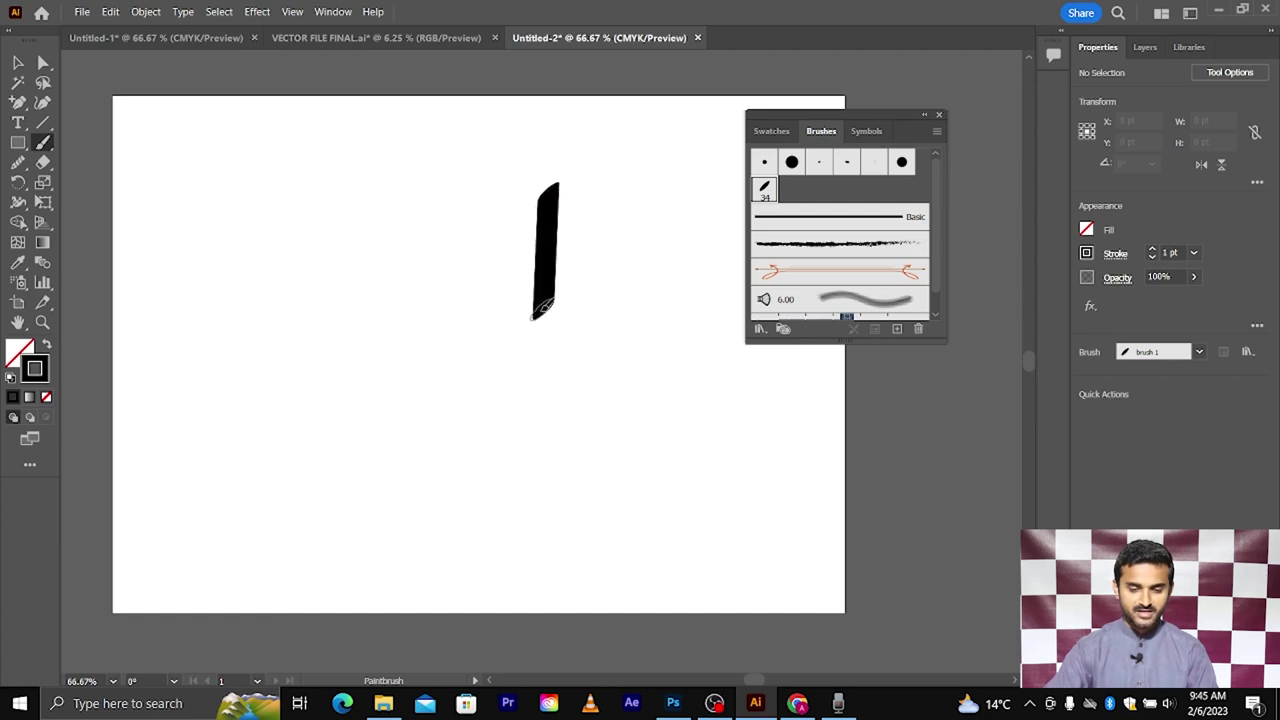
key("ctrl+z")
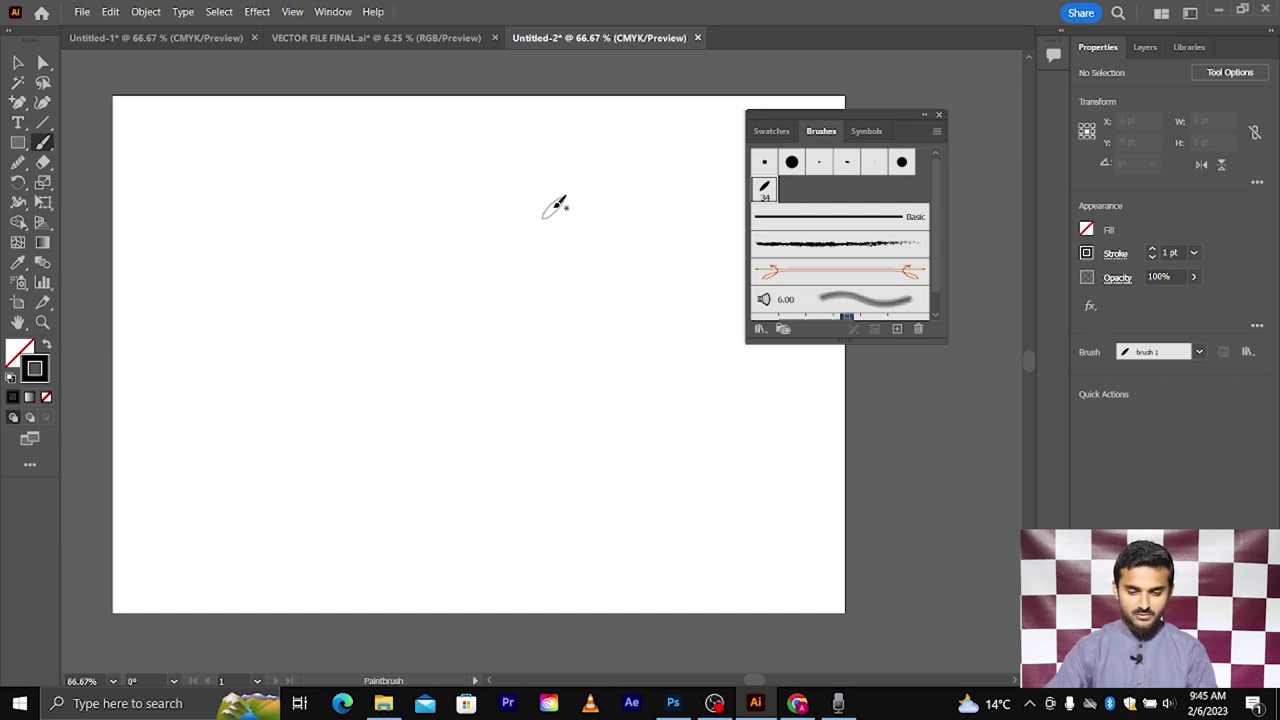
left_click_drag(558, 198, 535, 383)
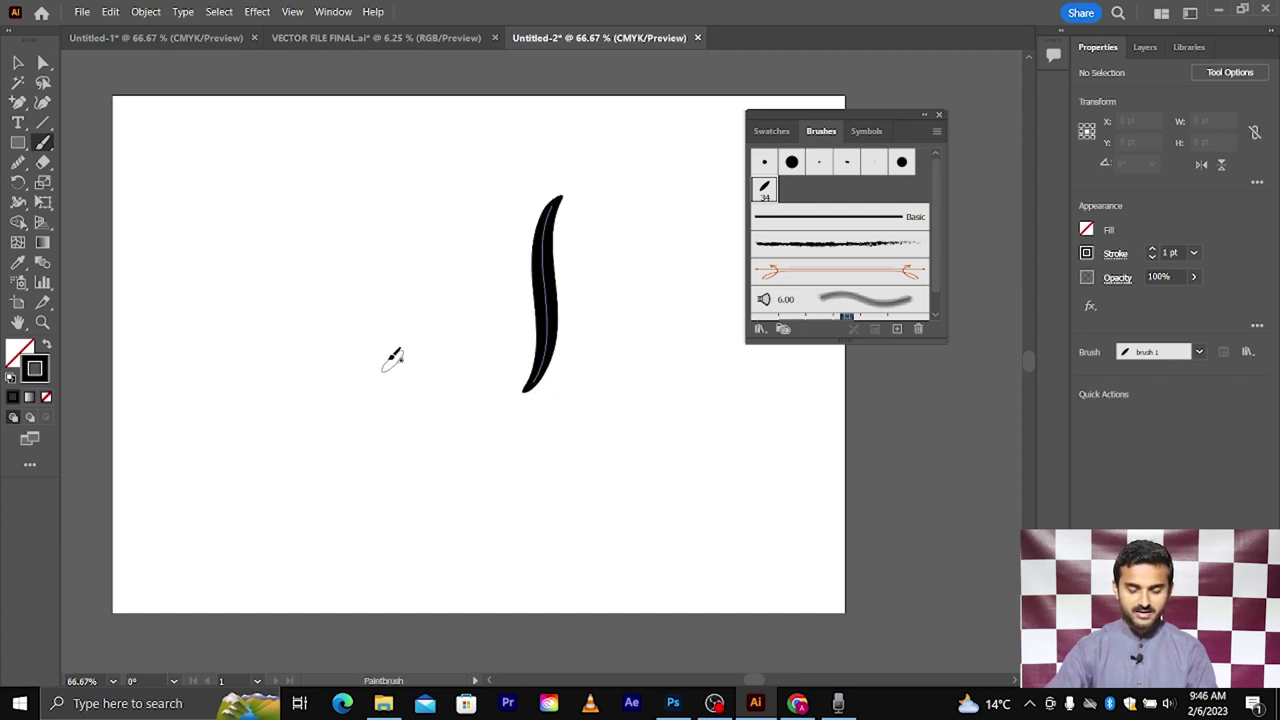
key("ctrl+z")
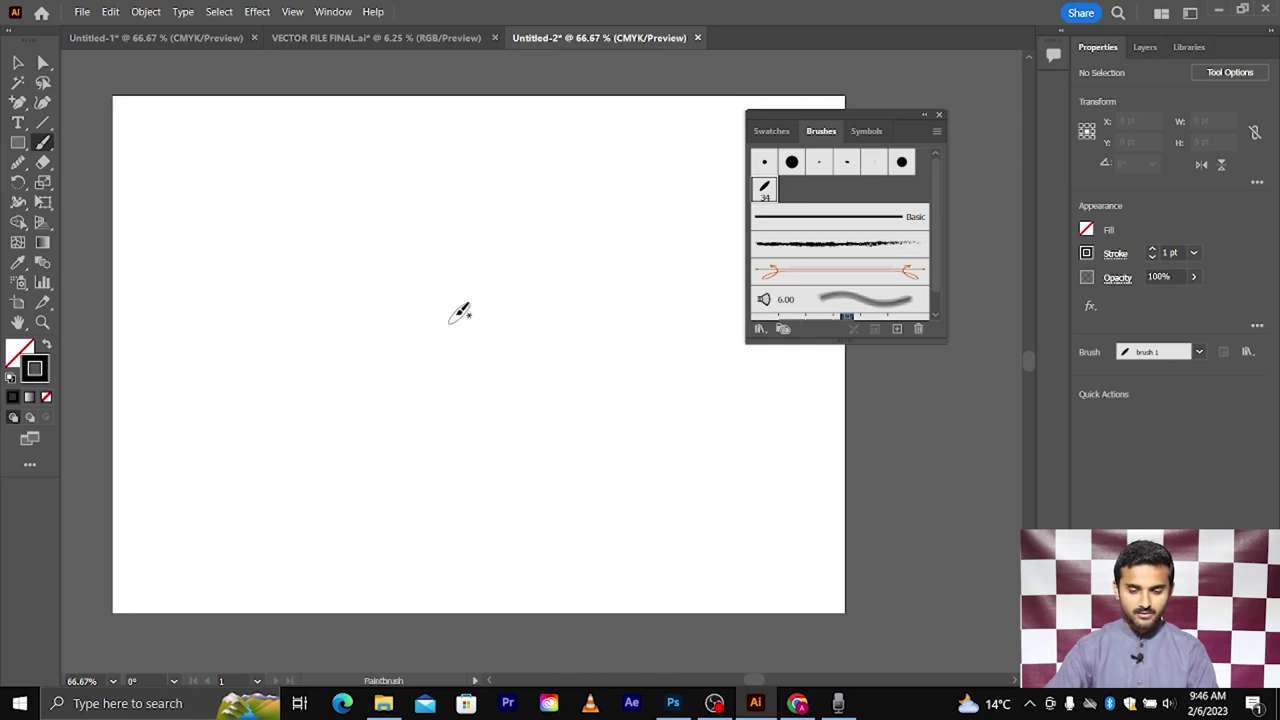
scroll(451, 320, "right", 1)
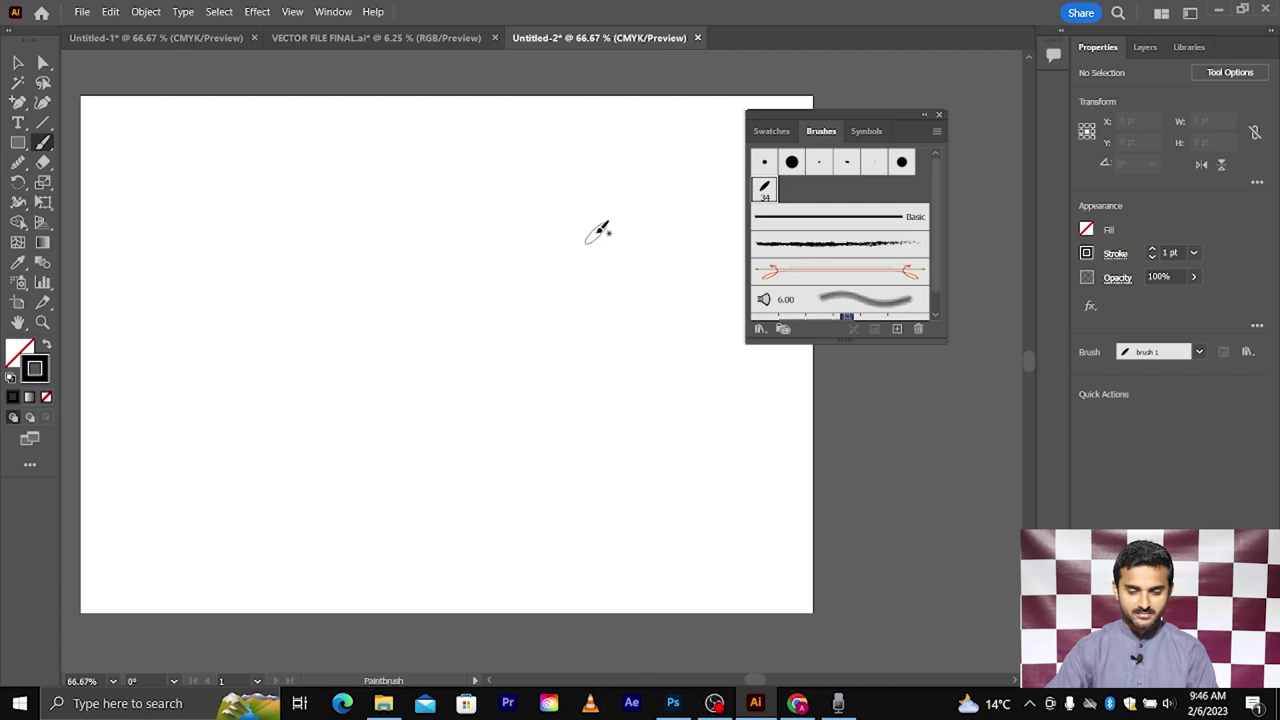
mouse_move(597, 222)
left_mouse_down()
mouse_move(553, 304)
mouse_move(405, 237)
left_mouse_up()
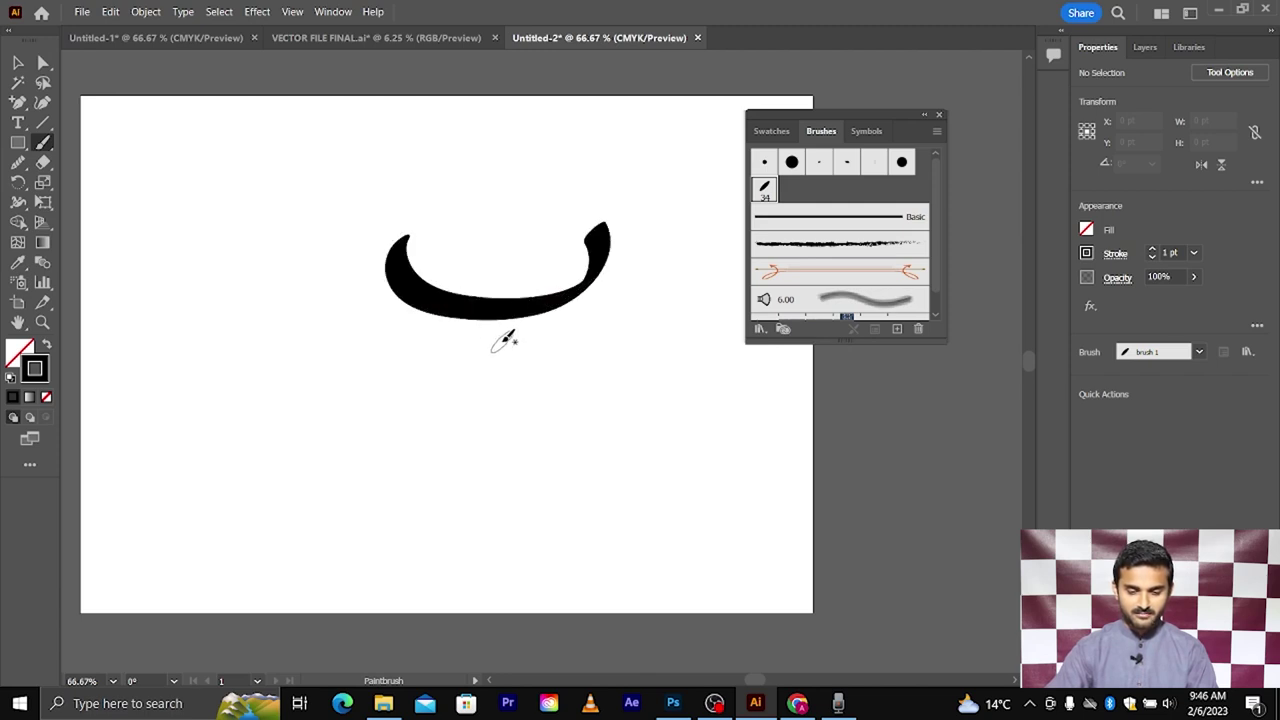
left_click_drag(495, 358, 514, 336)
key("ctrl+z")
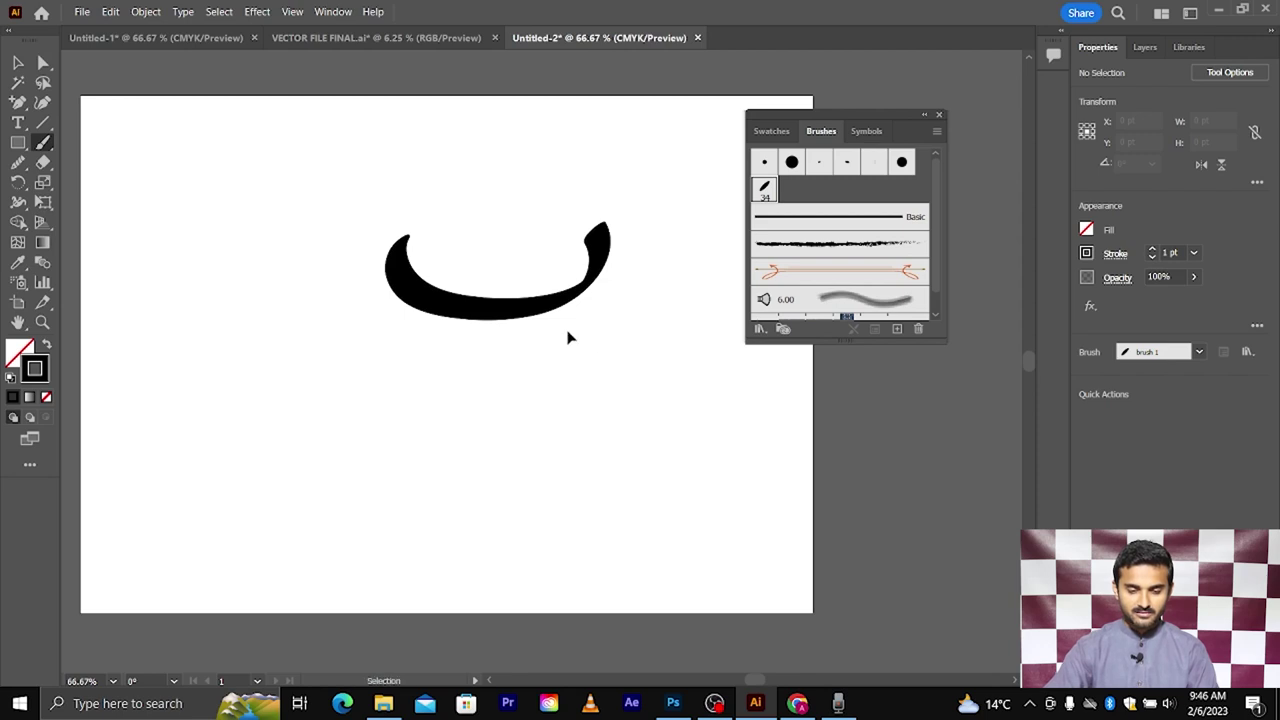
key("ctrl+z")
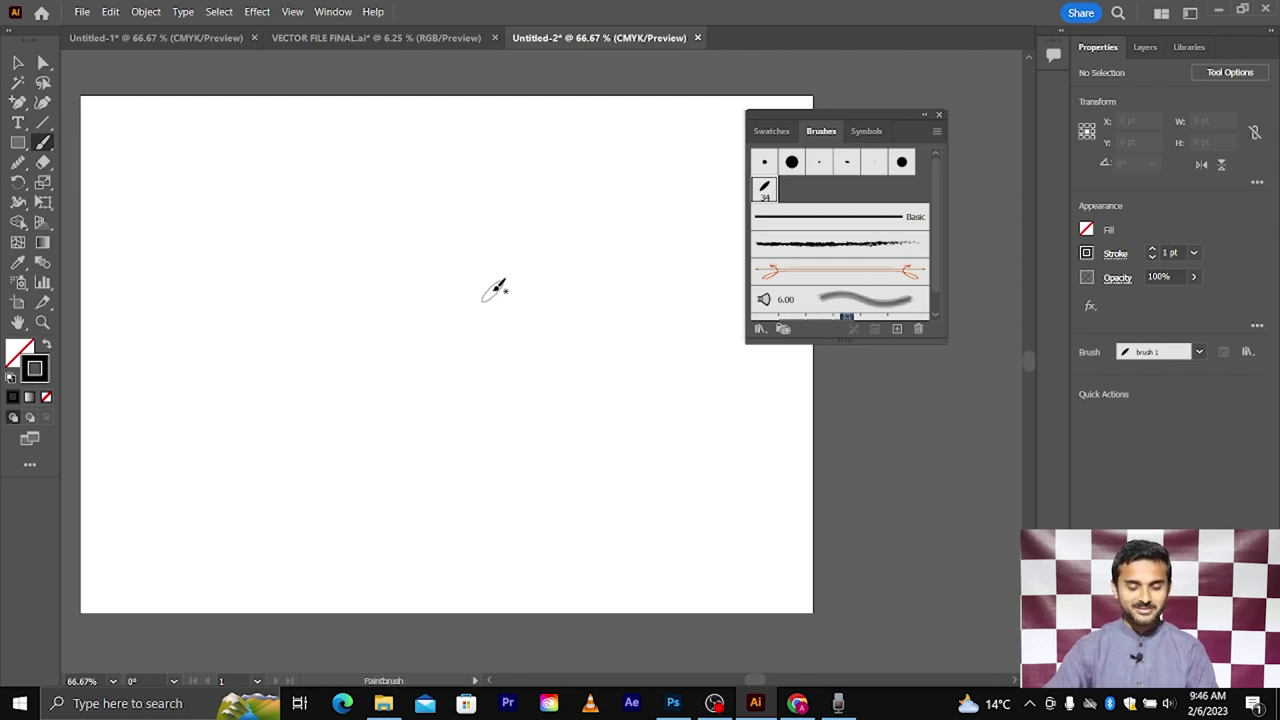
scroll(492, 288, "up", 1)
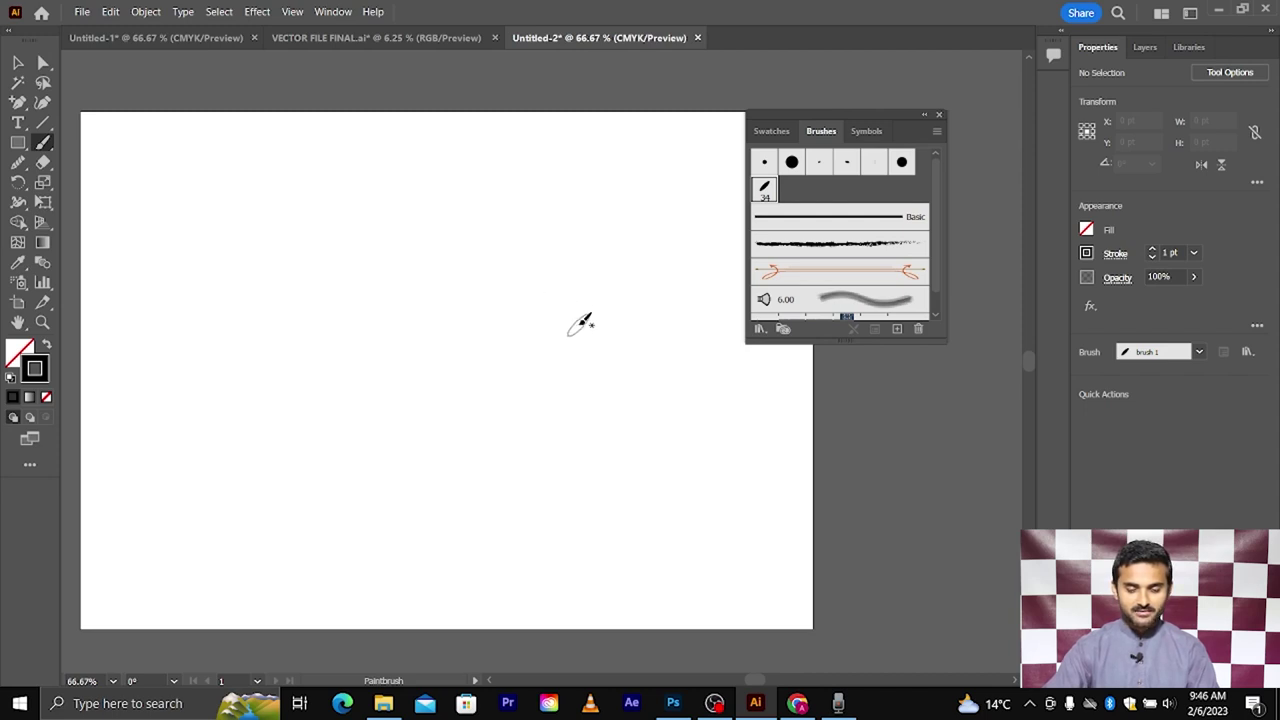
Step: Paint the word's looping connected stroke with brush 1, then deselect it
left_click_drag(662, 186, 532, 254)
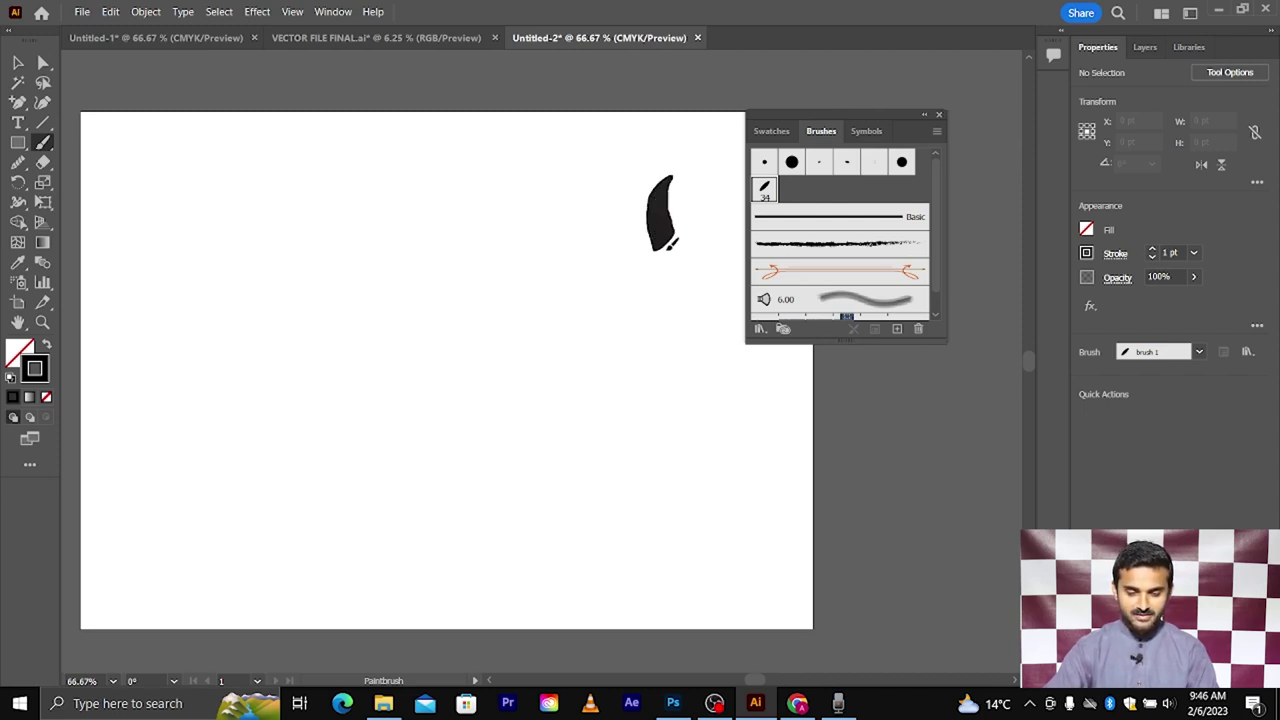
mouse_move(566, 289)
left_mouse_down()
mouse_move(432, 375)
mouse_move(321, 190)
mouse_move(266, 240)
mouse_move(287, 327)
mouse_move(215, 430)
mouse_move(142, 330)
mouse_move(192, 245)
left_mouse_up()
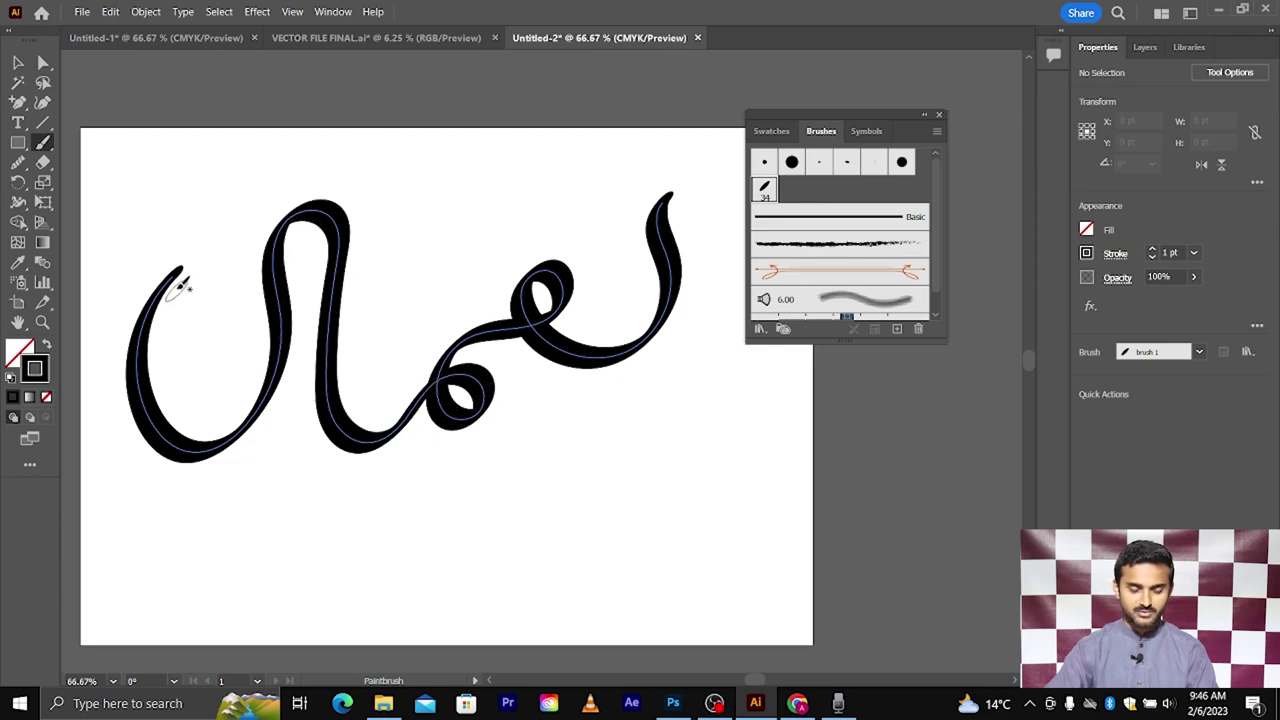
key("ctrl+shift+a")
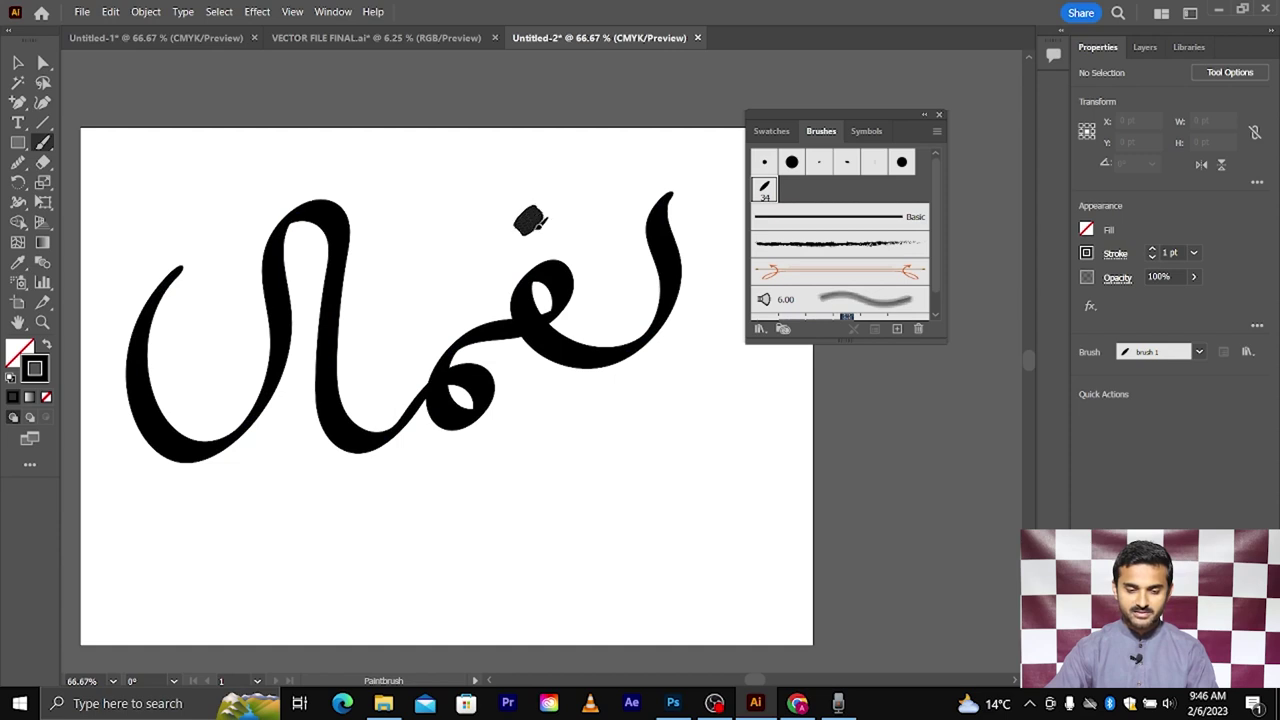
Step: Add the diamond dots above and inside the word, then select all the artwork
left_click_drag(538, 221, 566, 208)
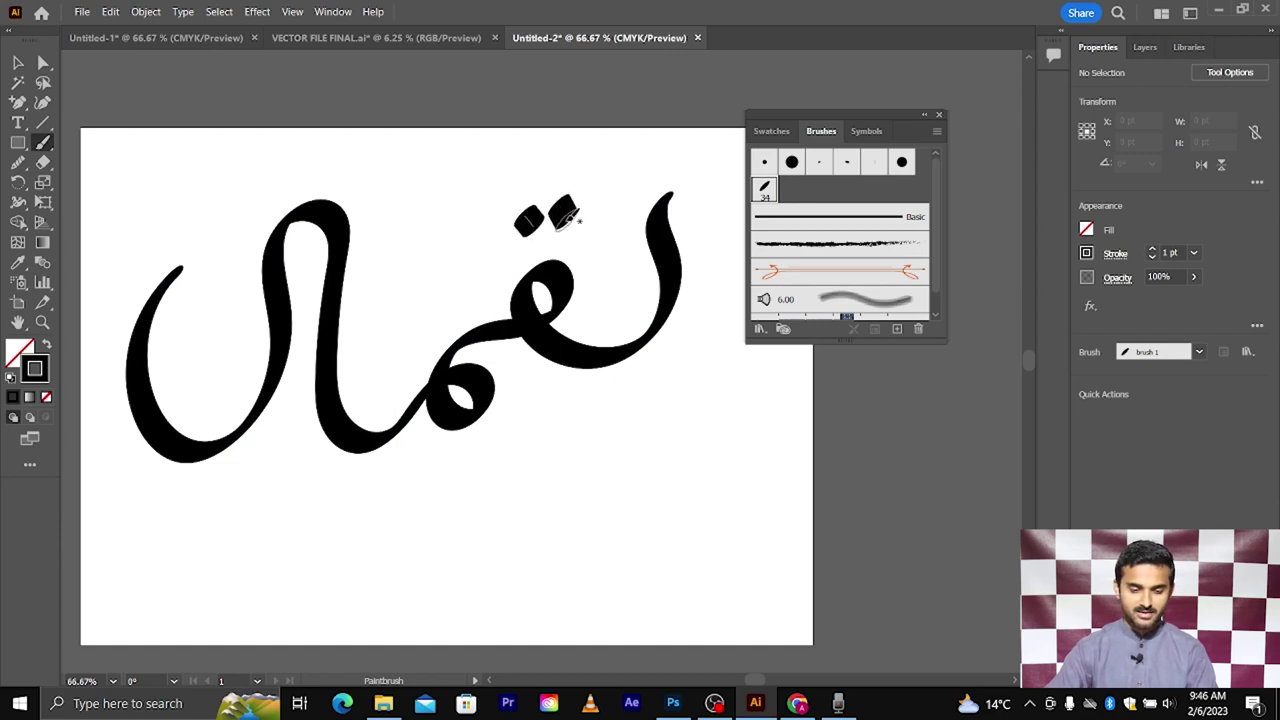
left_click_drag(205, 344, 216, 346)
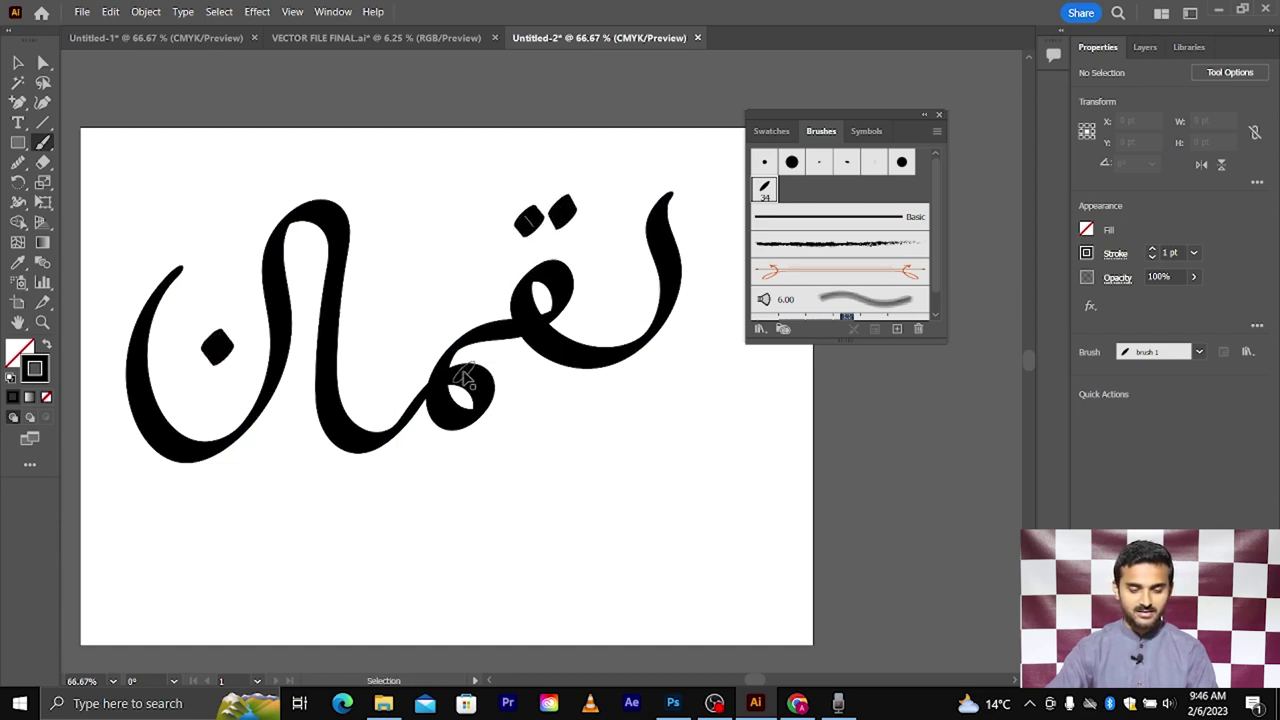
key("ctrl+minus")
key("ctrl+minus")
key("ctrl+plus")
key("ctrl+a")
Step: Move the لقمان word up-left, mostly off the artboard
left_click(18, 63)
left_click(197, 183)
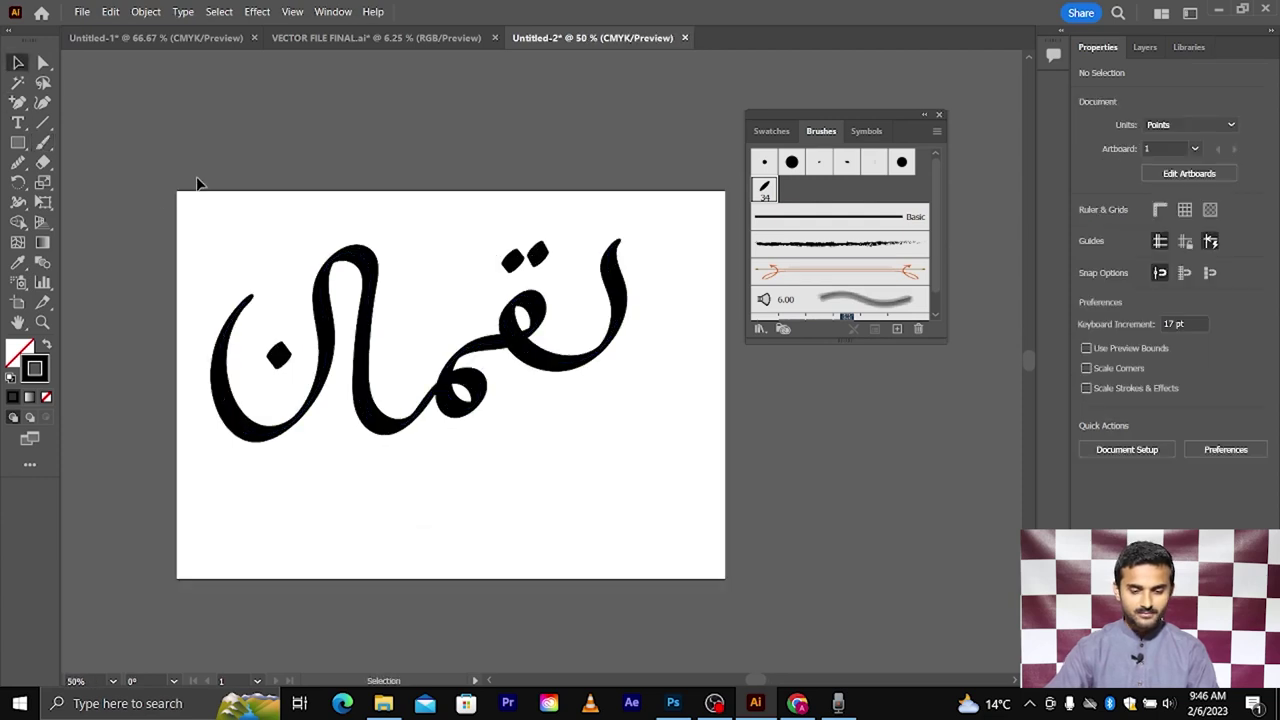
left_click(548, 362)
left_click_drag(548, 362, 425, 165)
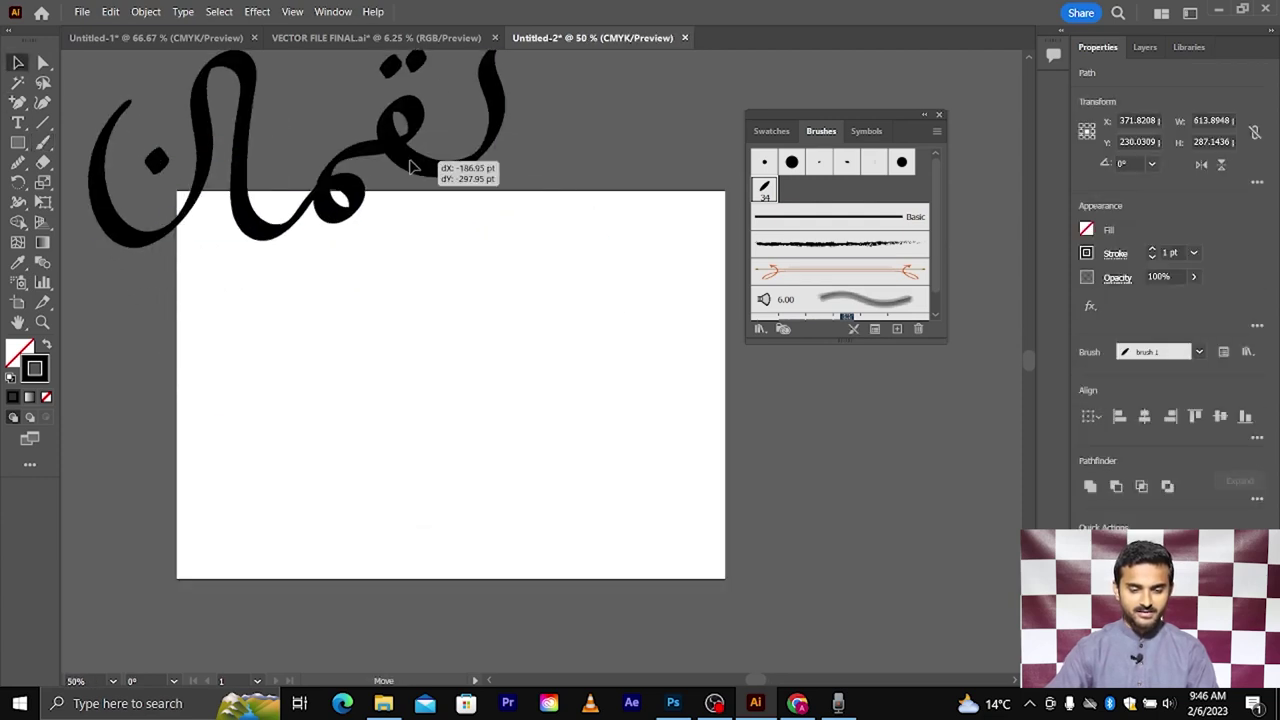
left_click(456, 302)
Step: Paint the word احمد with the Paintbrush, then undo its strokes
key("ctrl+plus")
key("ctrl+plus")
key("b")
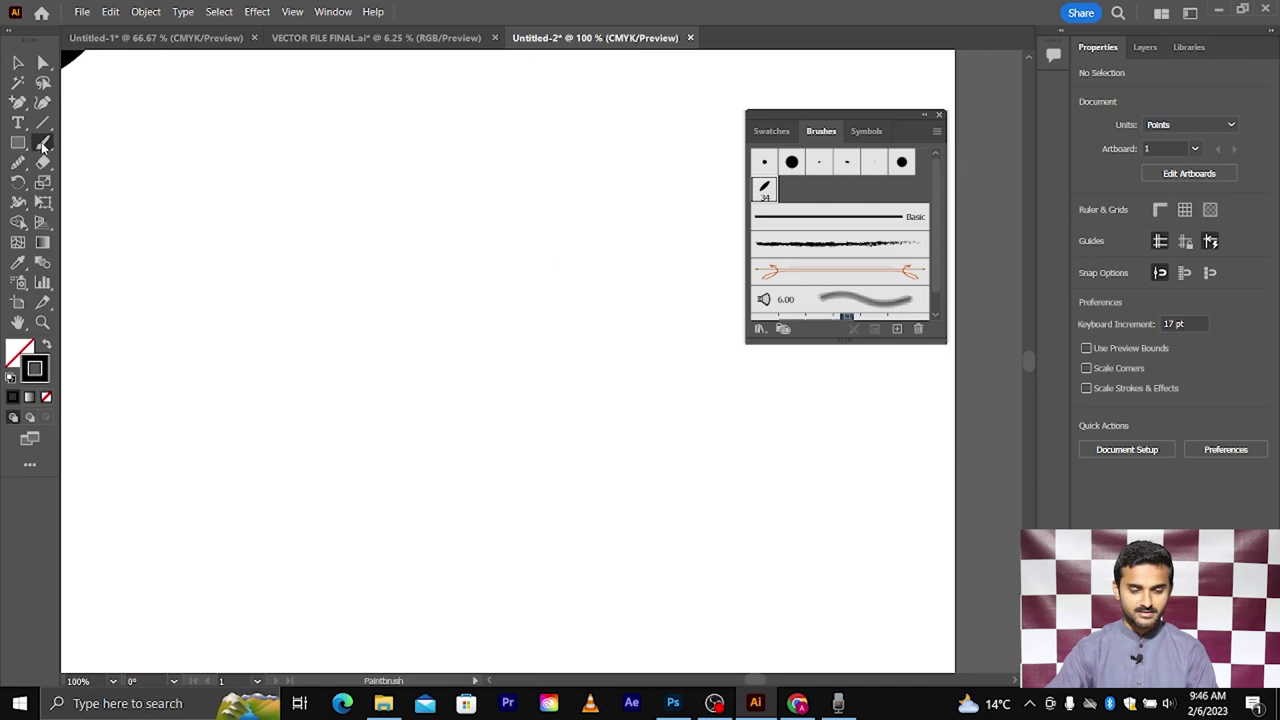
key("ctrl+minus")
key("ctrl+minus")
key("ctrl+minus")
scroll(471, 296, "up", 1)
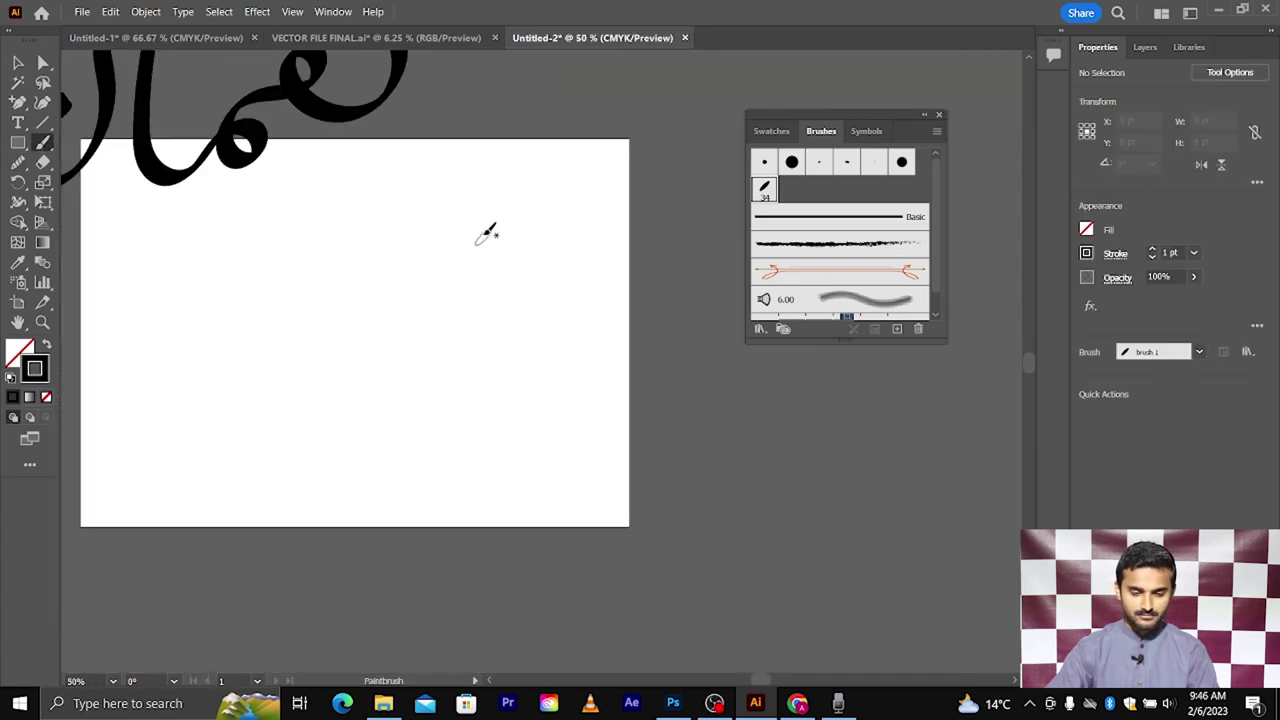
left_click_drag(484, 232, 463, 363)
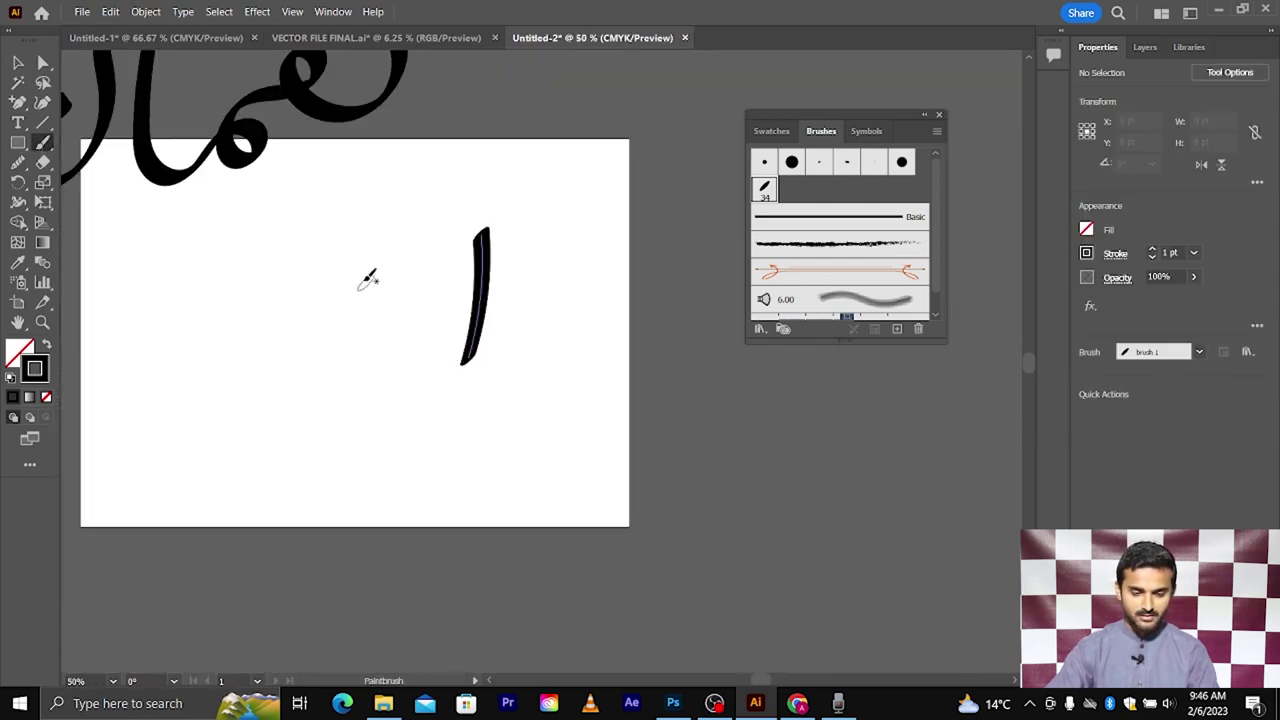
mouse_move(356, 286)
left_mouse_down()
mouse_move(433, 269)
mouse_move(366, 351)
mouse_move(389, 369)
mouse_move(286, 396)
mouse_move(265, 310)
left_mouse_up()
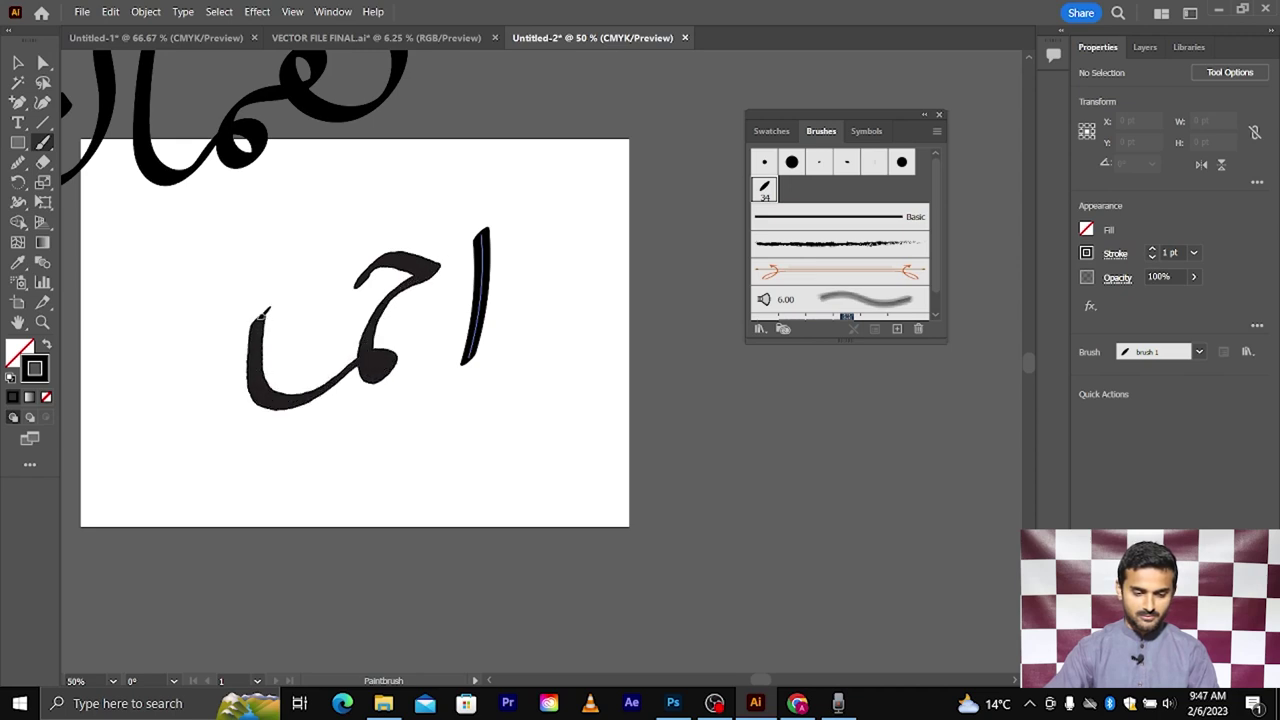
left_click_drag(264, 355, 205, 412)
scroll(217, 354, "left", 2)
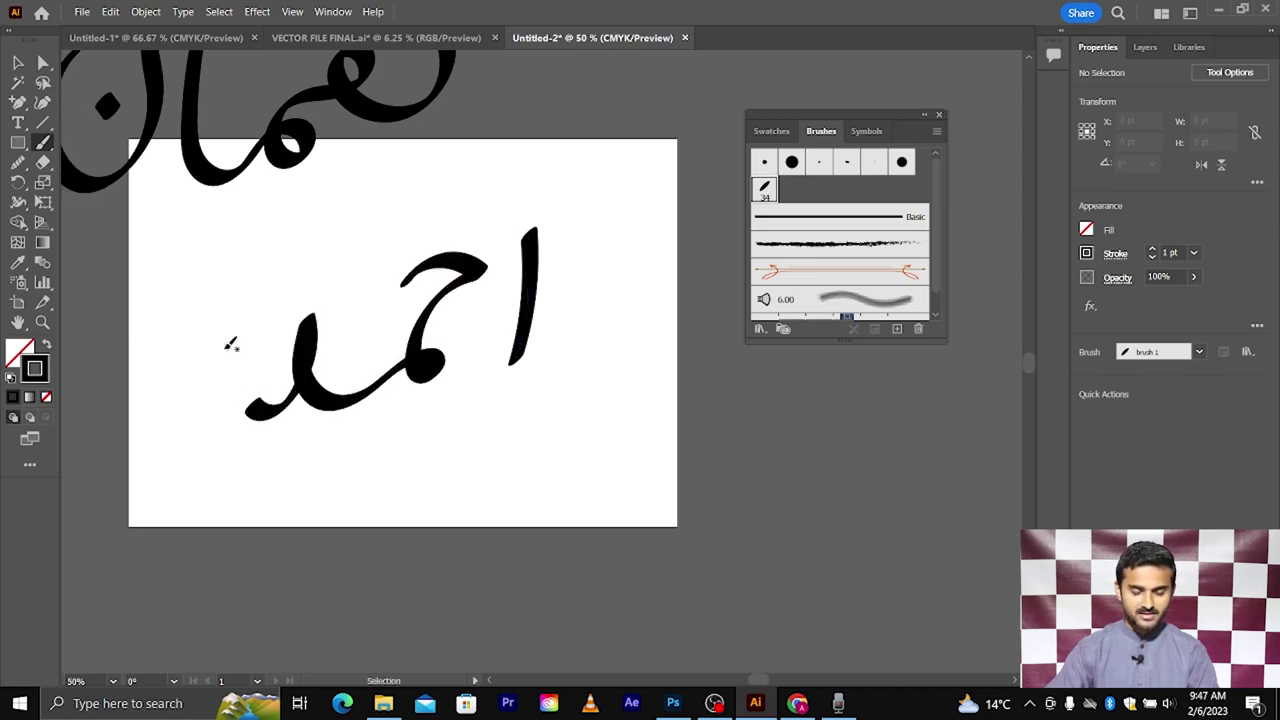
key("ctrl+z")
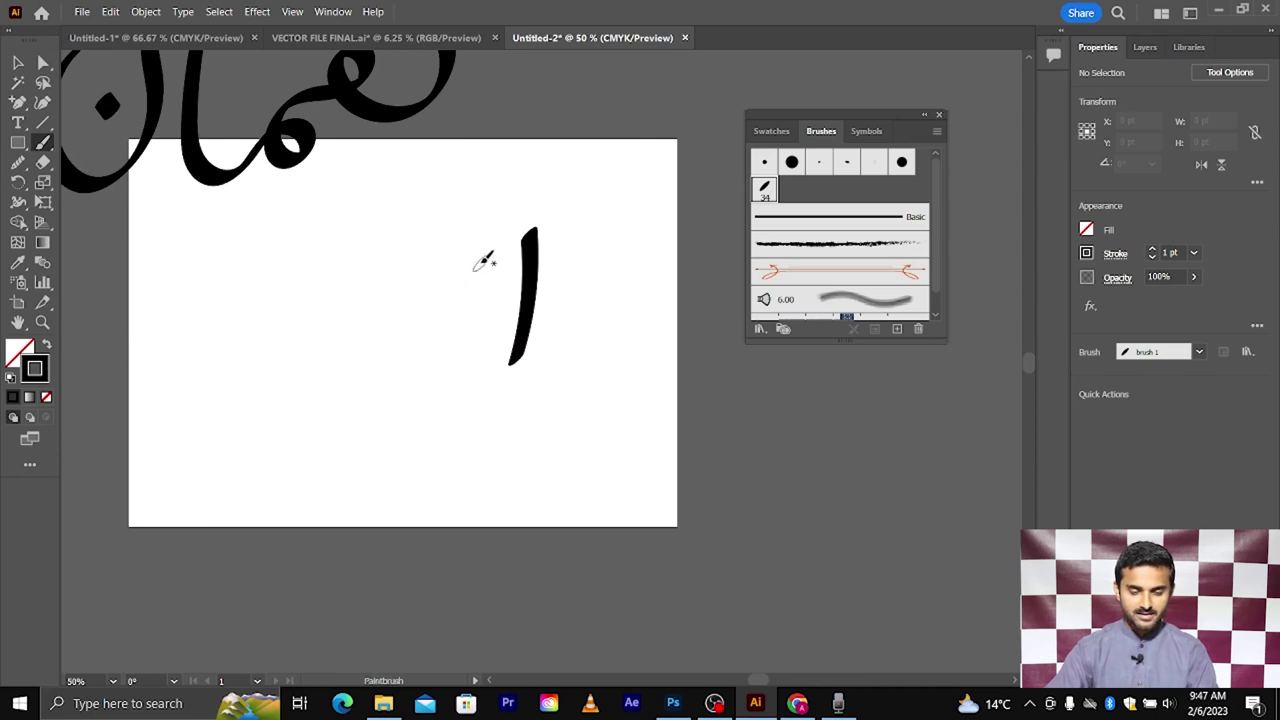
key("ctrl+z")
Step: Paint the word علی, then undo it
mouse_move(491, 238)
left_mouse_down()
mouse_move(481, 290)
mouse_move(430, 315)
mouse_move(407, 192)
left_mouse_up()
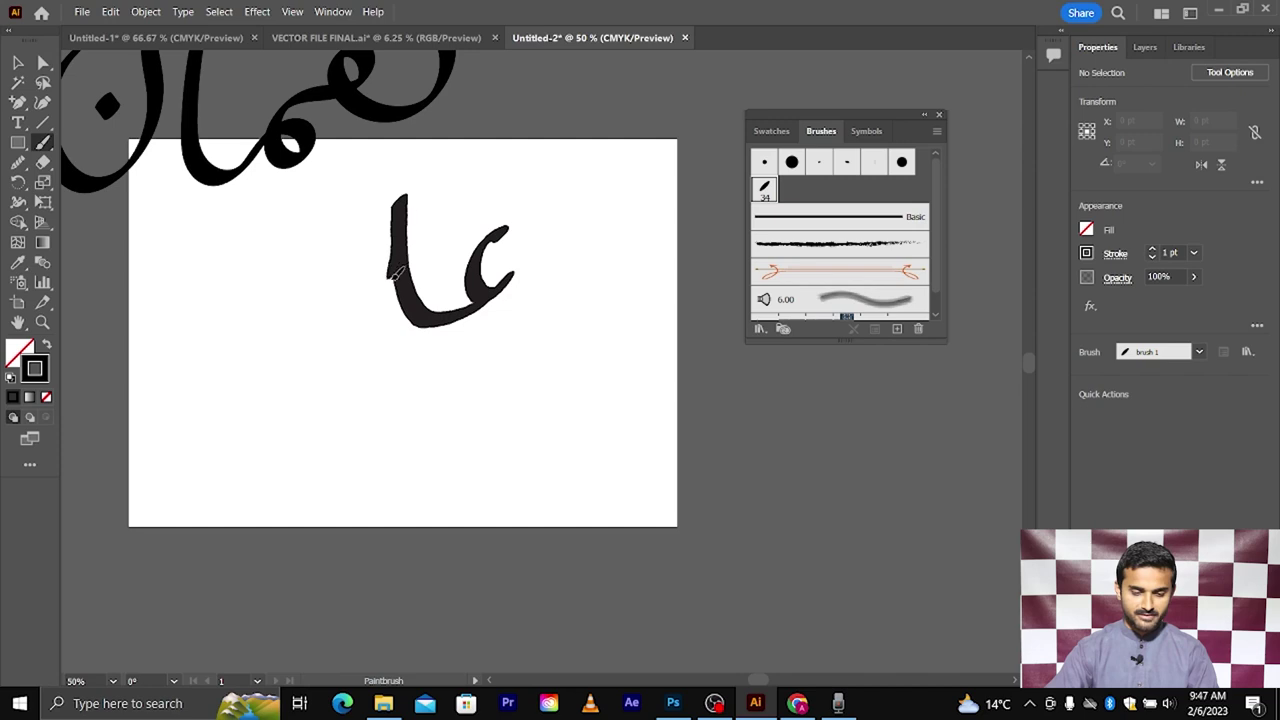
mouse_move(396, 273)
left_mouse_down()
mouse_move(386, 337)
mouse_move(314, 400)
mouse_move(310, 290)
left_mouse_up()
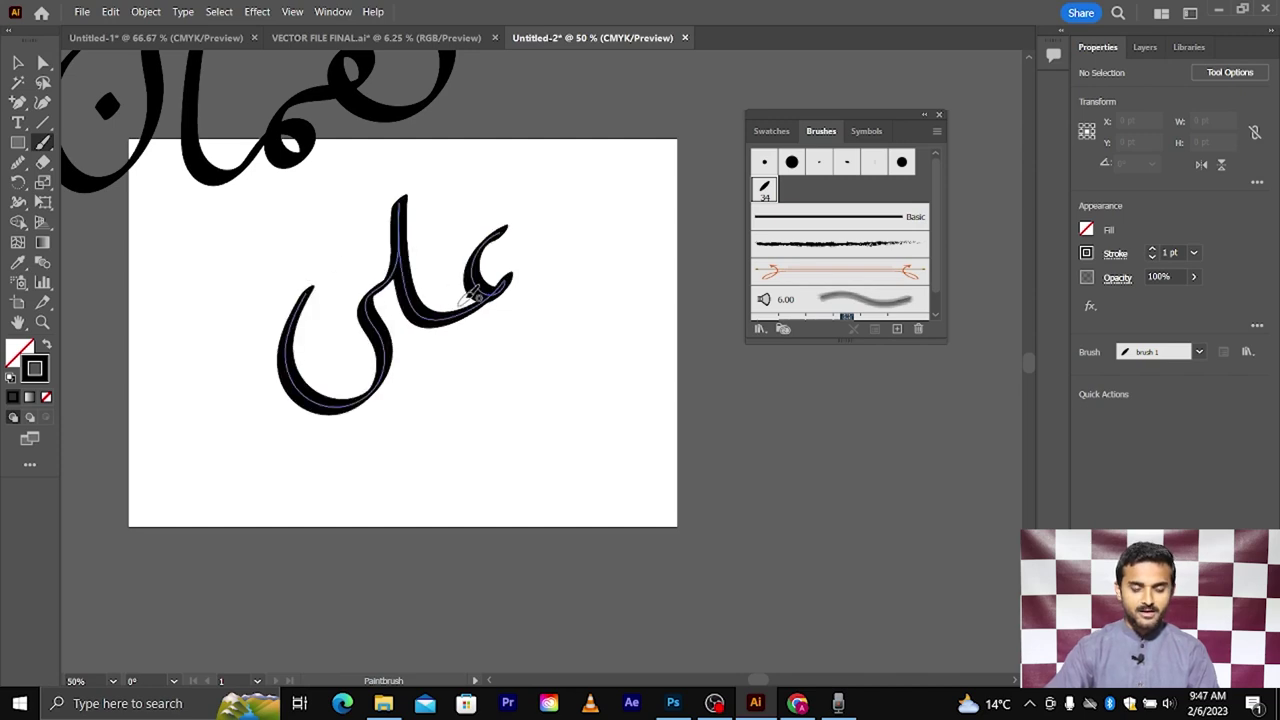
scroll(316, 290, "up", 1)
key("ctrl+z")
key("ctrl+z")
key("ctrl+z")
key("ctrl+z")
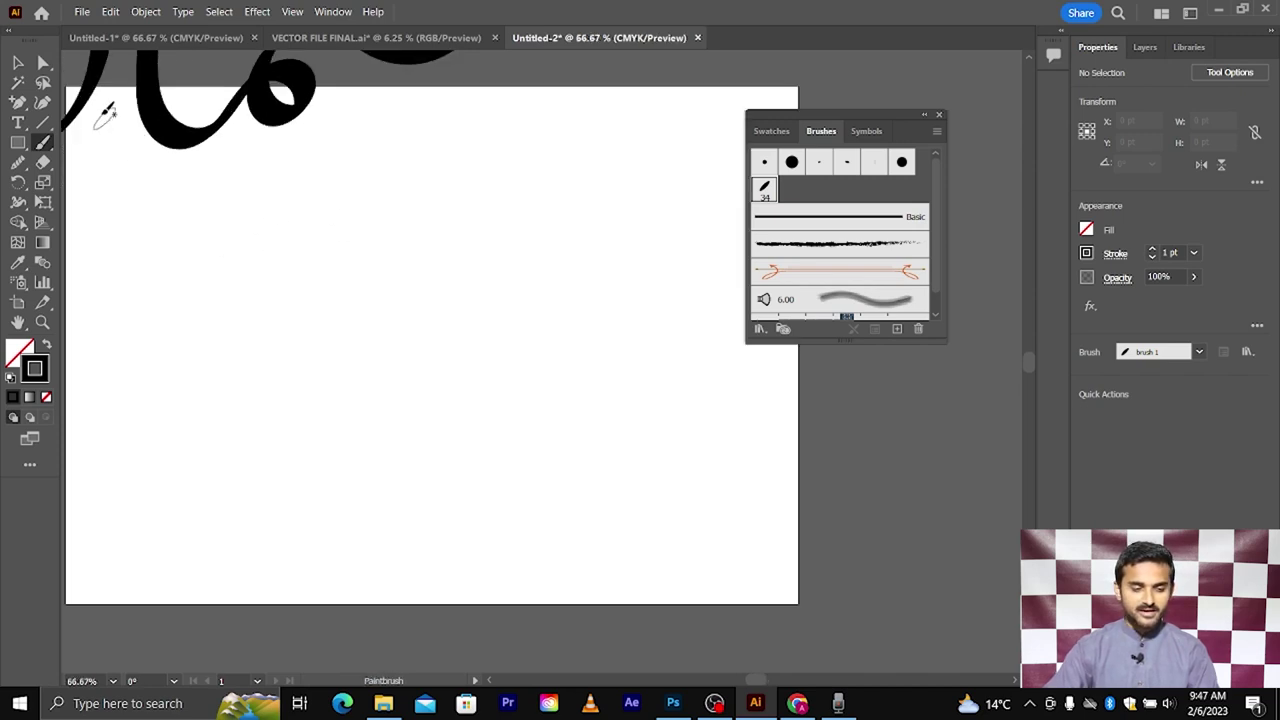
Step: Select the old لقمان calligraphy and delete it
left_click(20, 62)
key("ctrl+minus")
key("ctrl+minus")
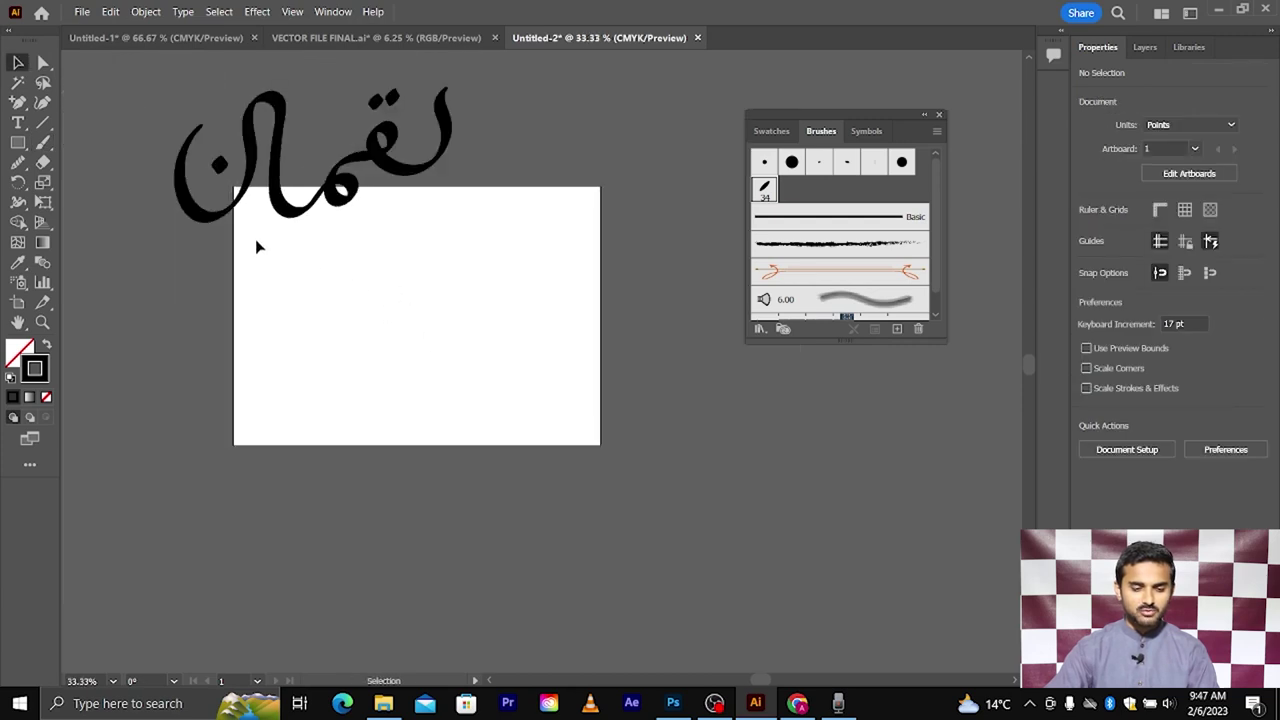
left_click(430, 135)
key("Delete")
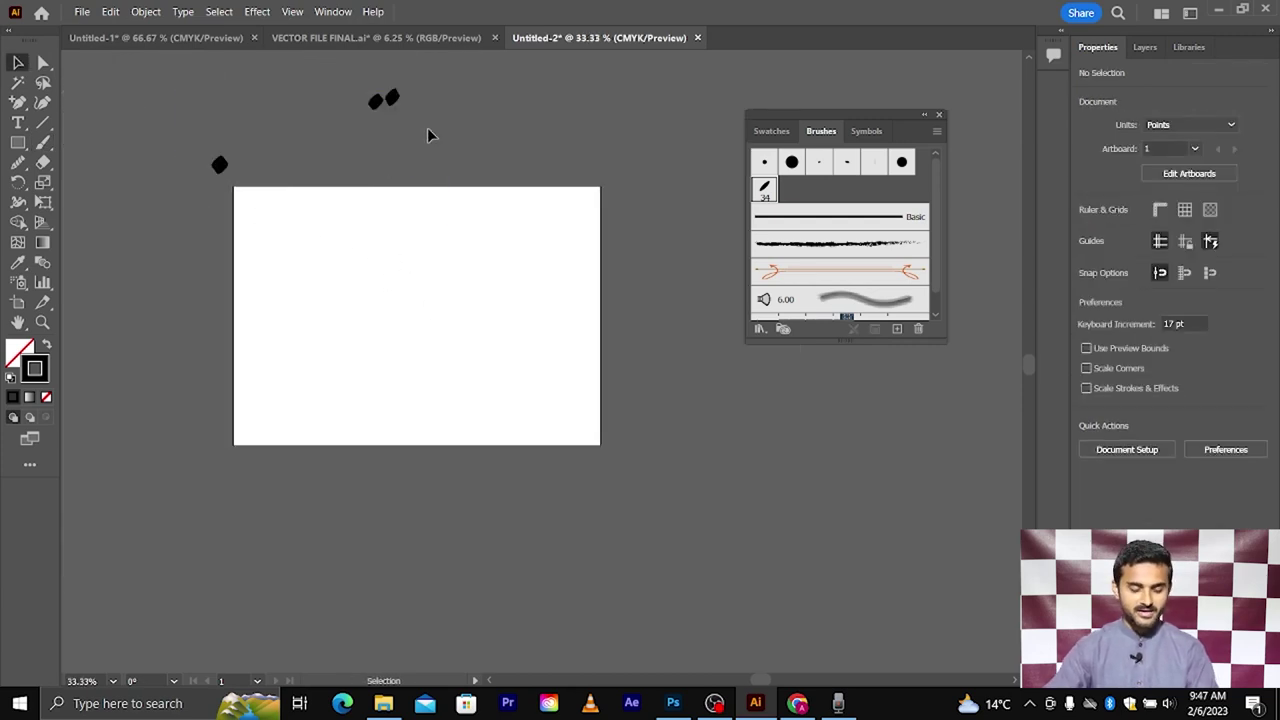
Step: Select and delete all leftover stray dots so the artboard is blank
key("ctrl+a")
key("Delete")
scroll(425, 241, "up", 2)
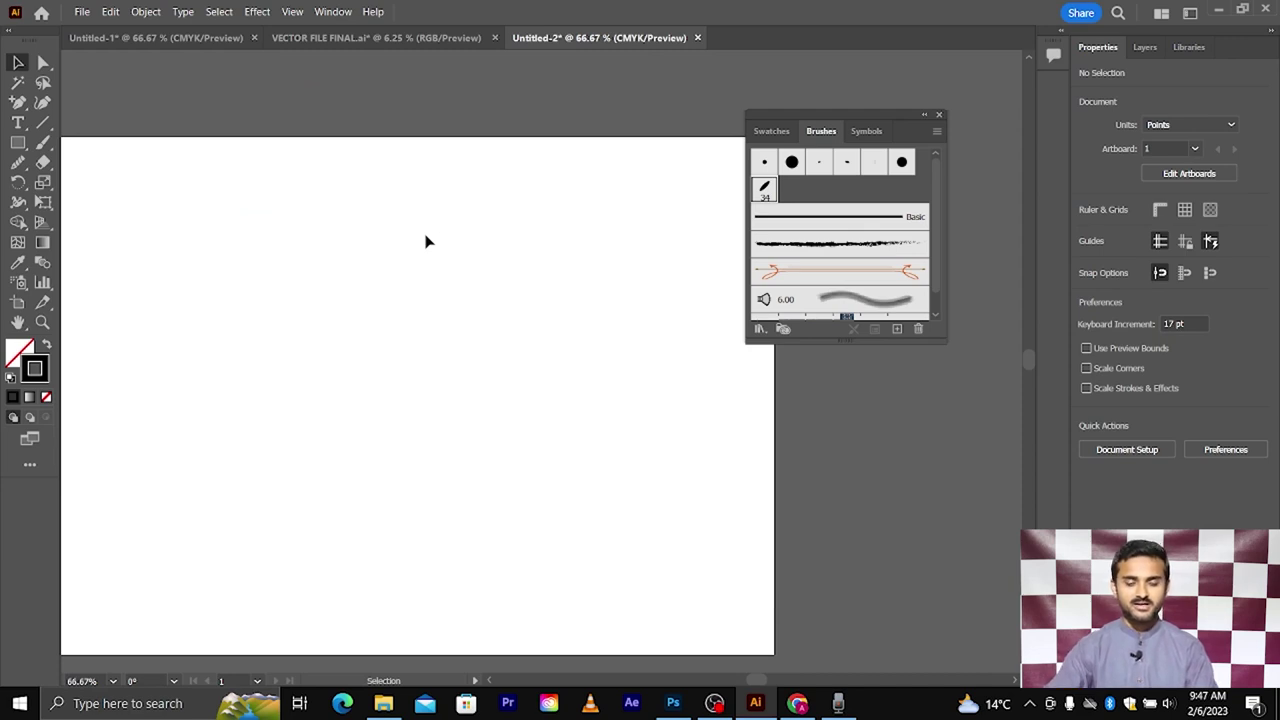
scroll(427, 241, "down", 1)
scroll(438, 241, "left", 1)
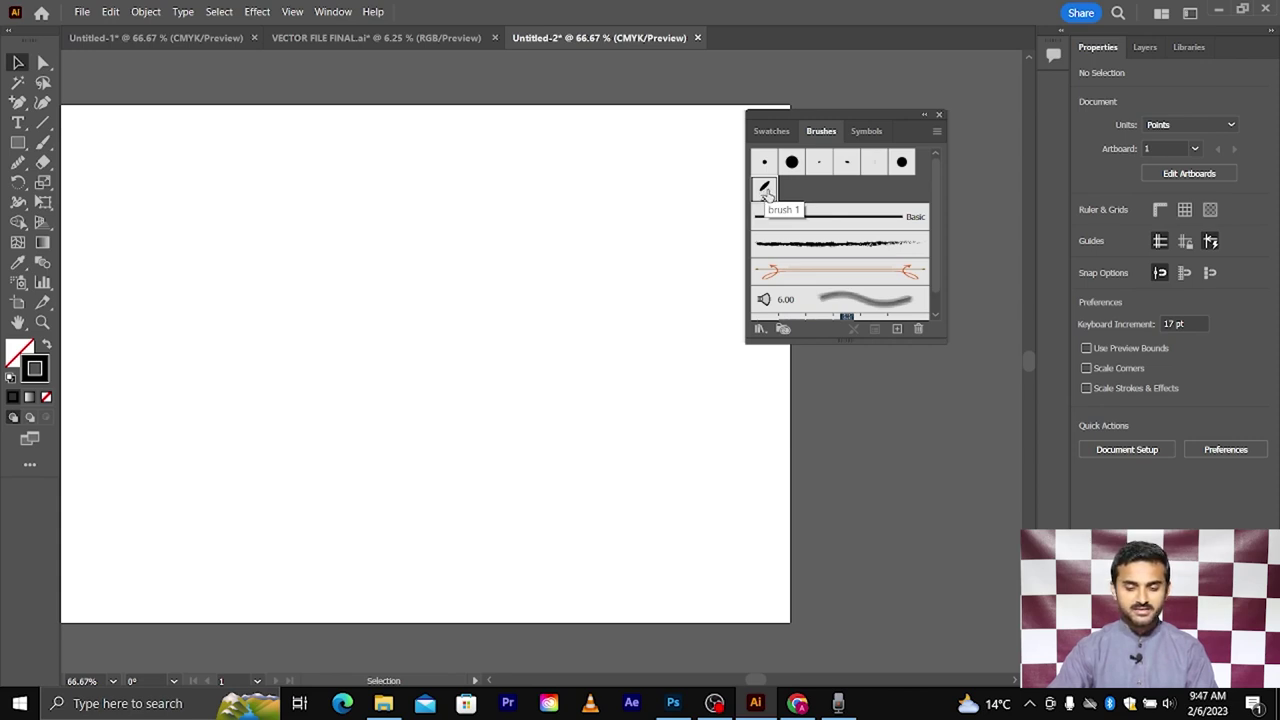
scroll(354, 286, "up", 2)
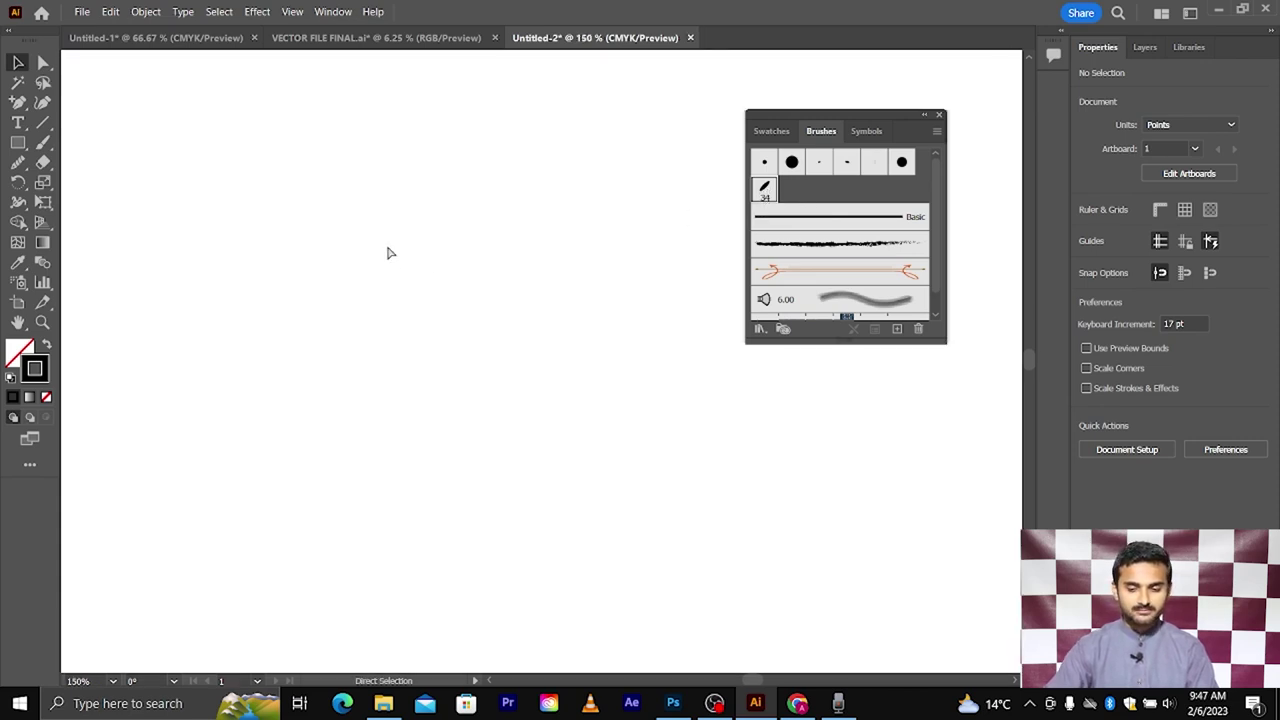
key("v")
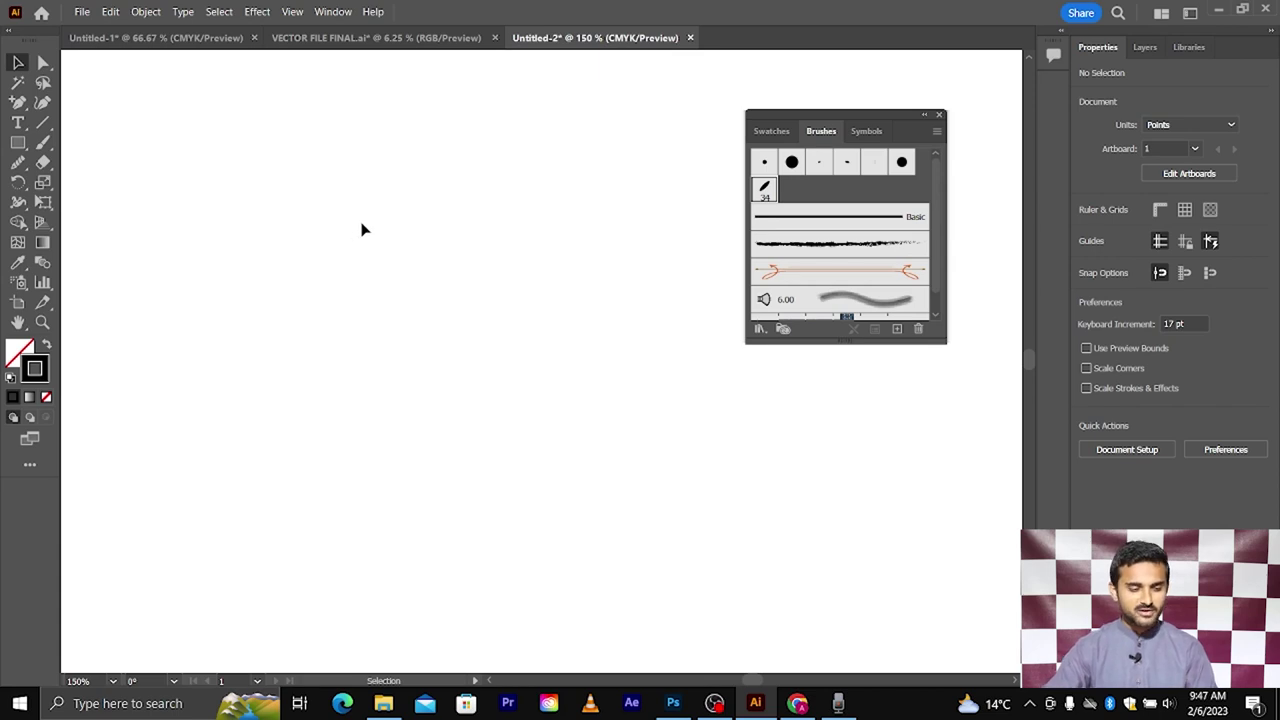
Step: Paint a thick D-shaped calligraphic stroke mid-artboard after undoing a test curve, then select it
left_click(50, 146)
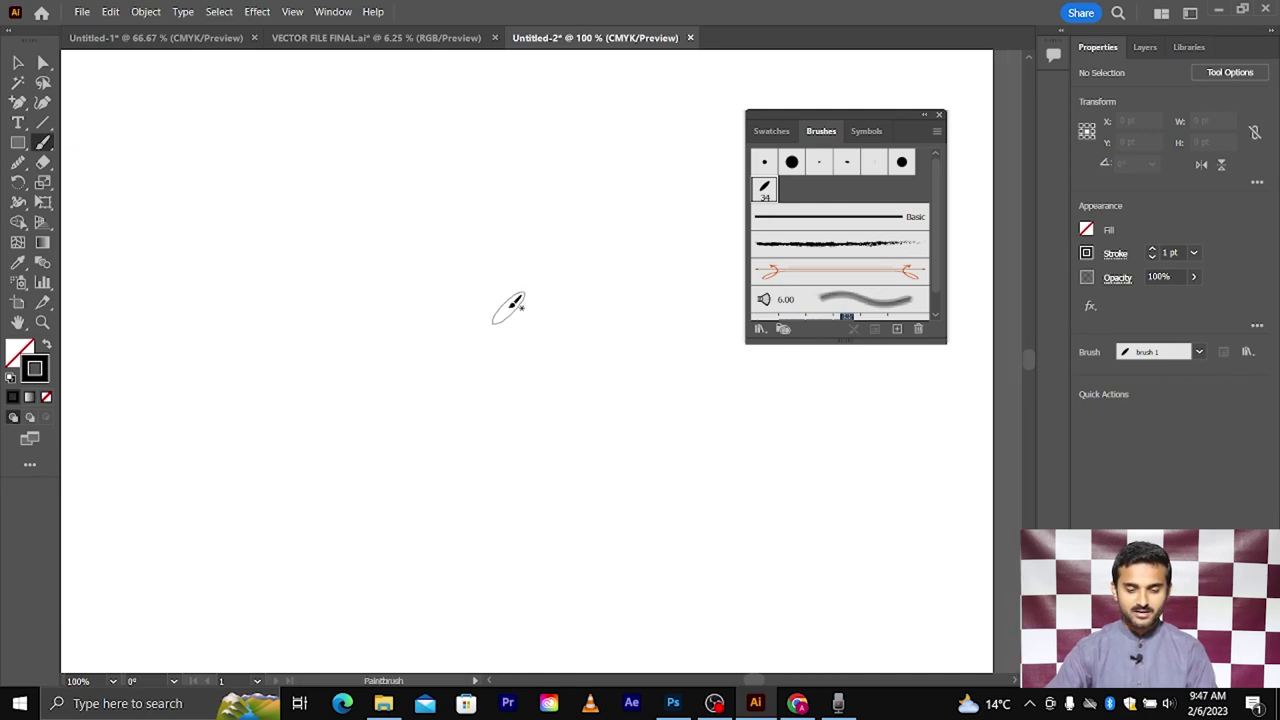
mouse_move(496, 320)
left_mouse_down()
mouse_move(518, 433)
mouse_move(286, 451)
left_mouse_up()
key("ctrl+z")
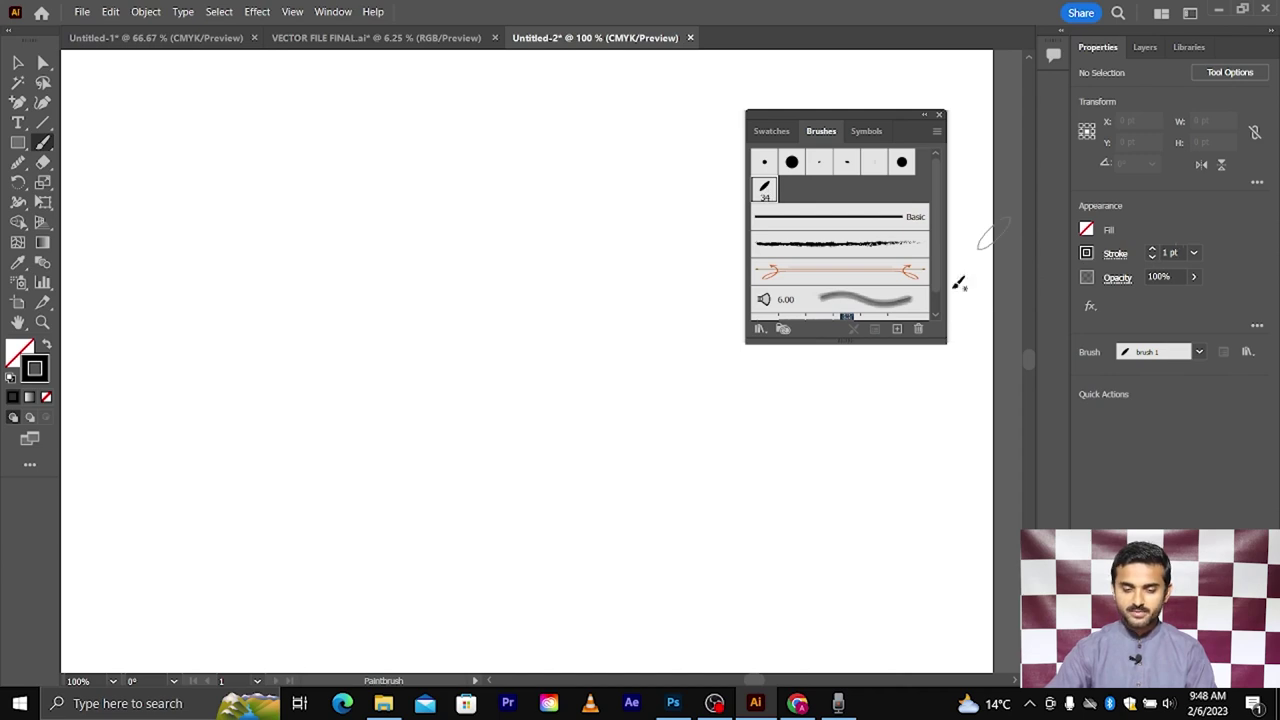
left_click_drag(512, 286, 470, 428)
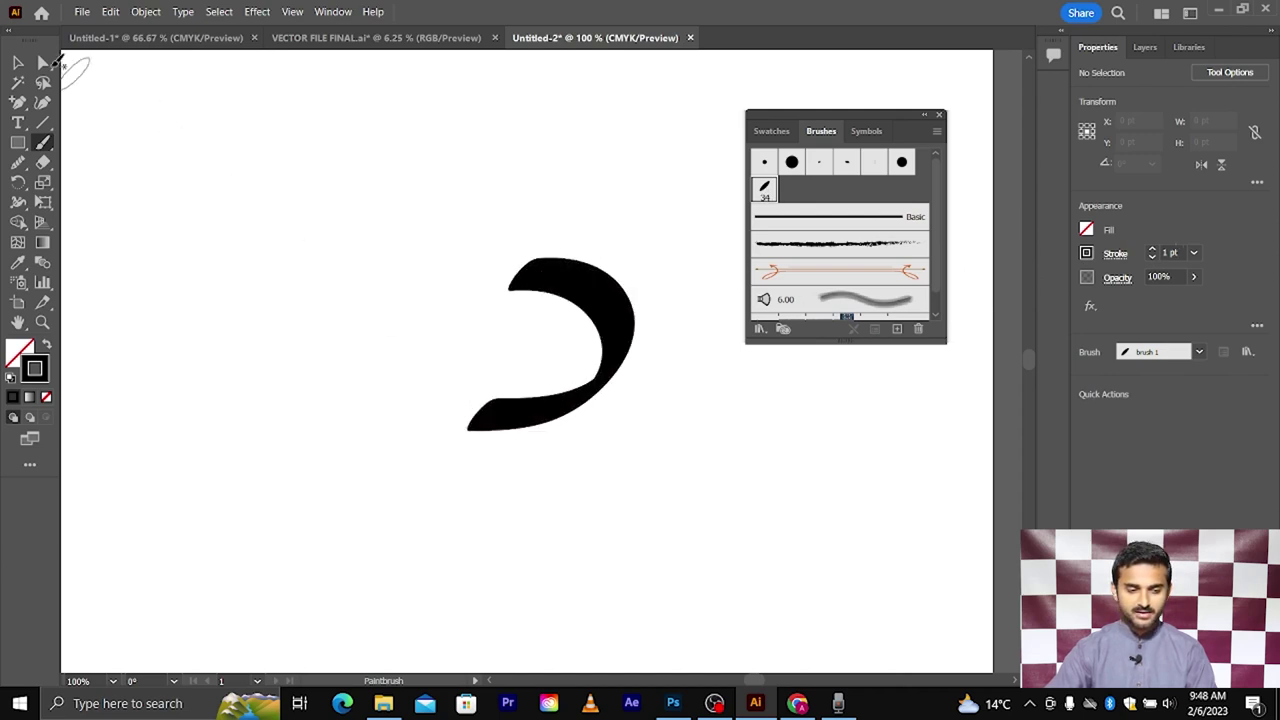
left_click(18, 62)
left_click_drag(338, 157, 620, 415)
Step: Set the stroke weight to 0.75 pt
scroll(630, 362, "right", 1)
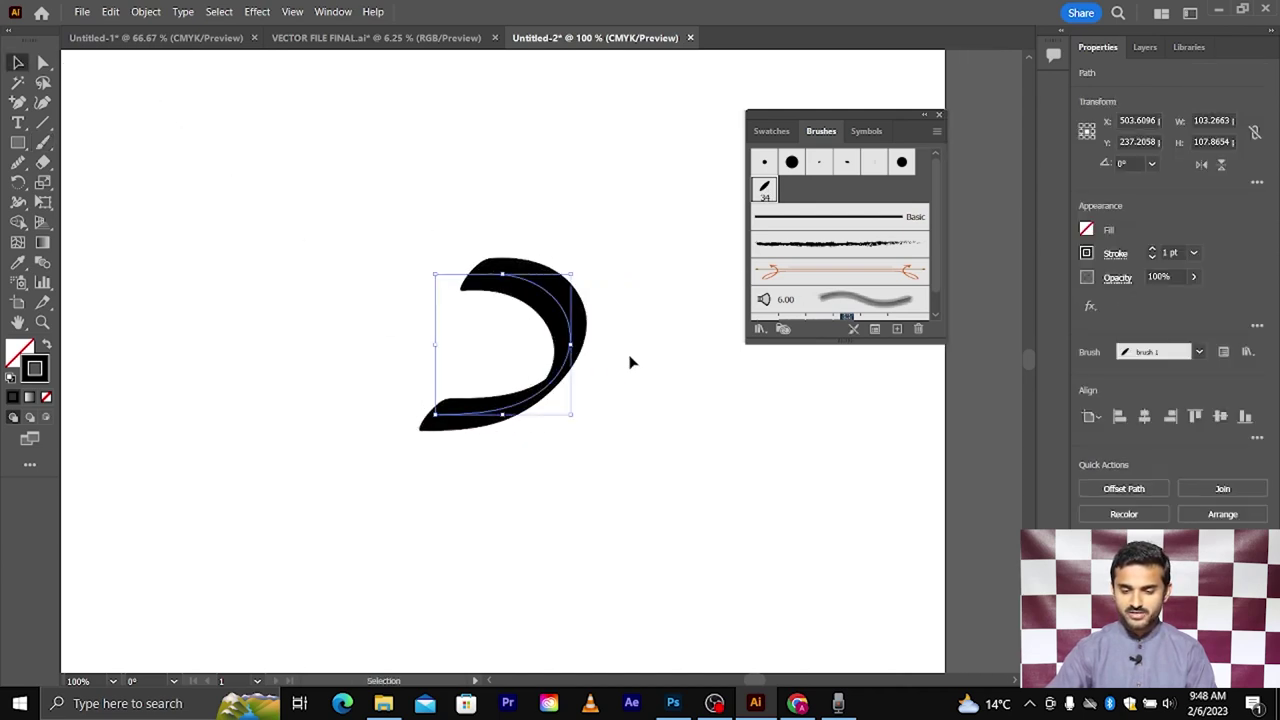
left_click(1153, 257)
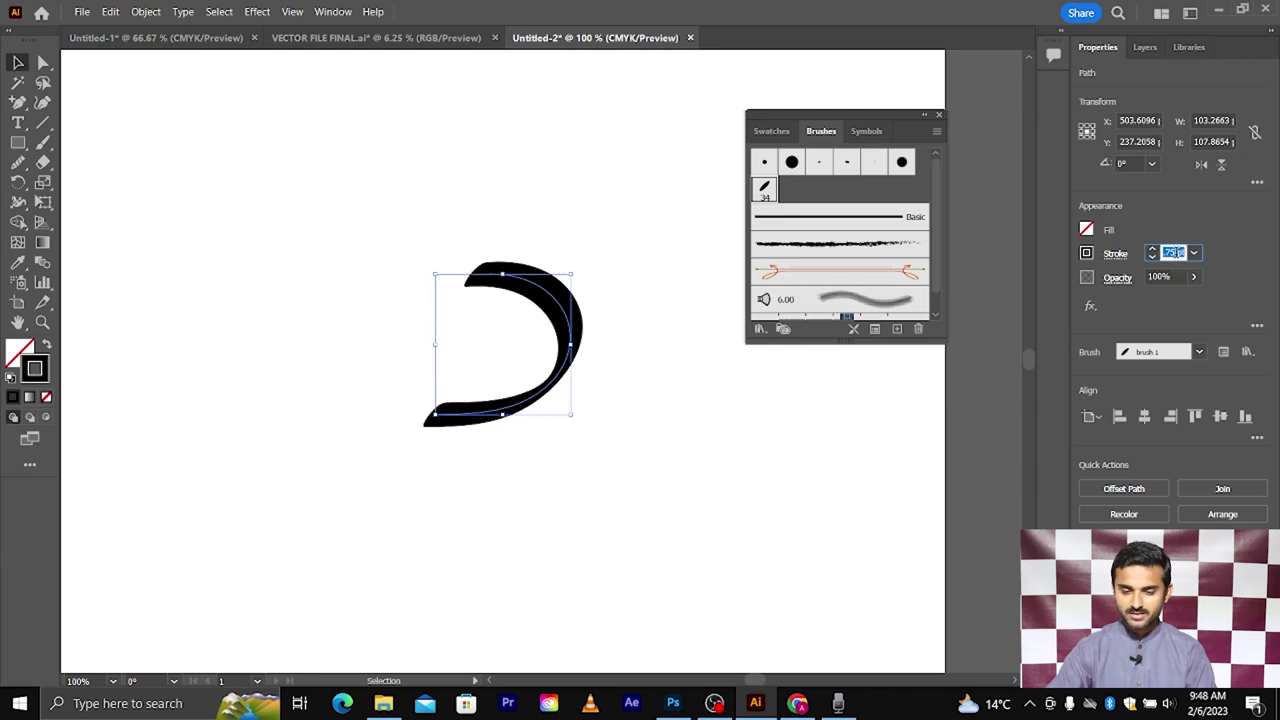
key("Down")
key("Up")
key("Down")
key("Up")
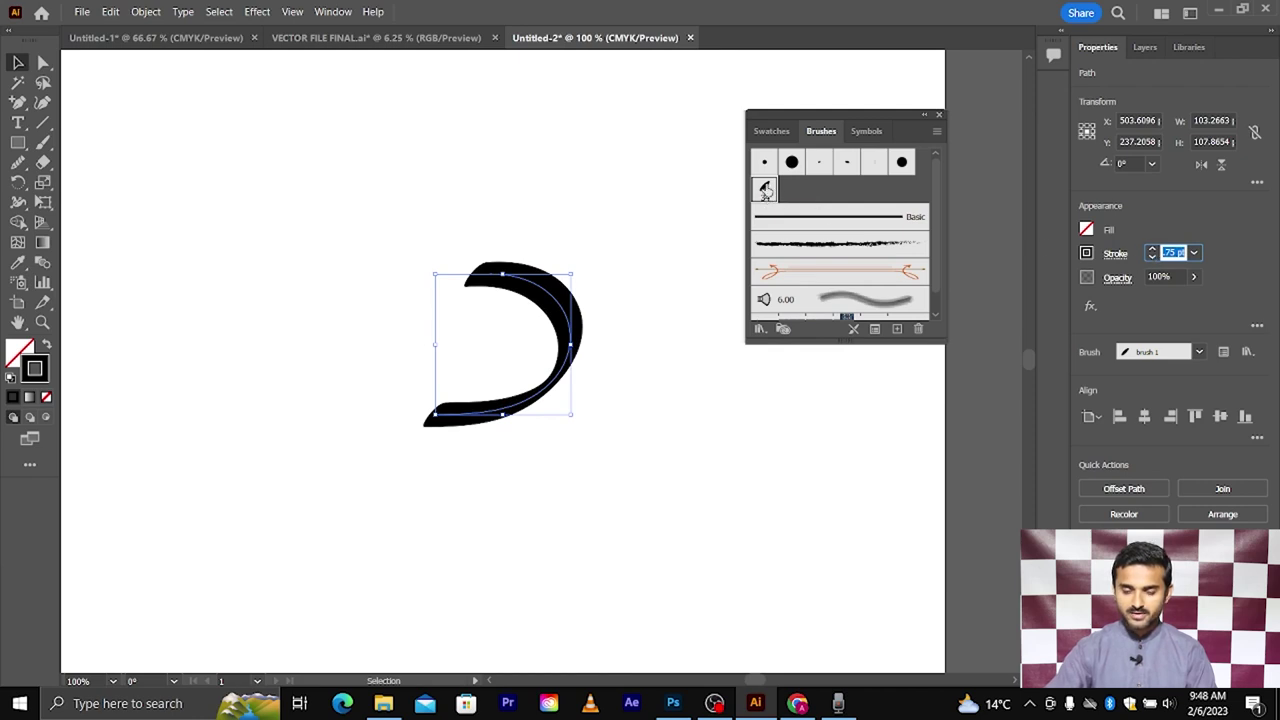
Step: Resize brush 1 to 24 pt, apply it to existing strokes, and delete the test curve
double_click(765, 190)
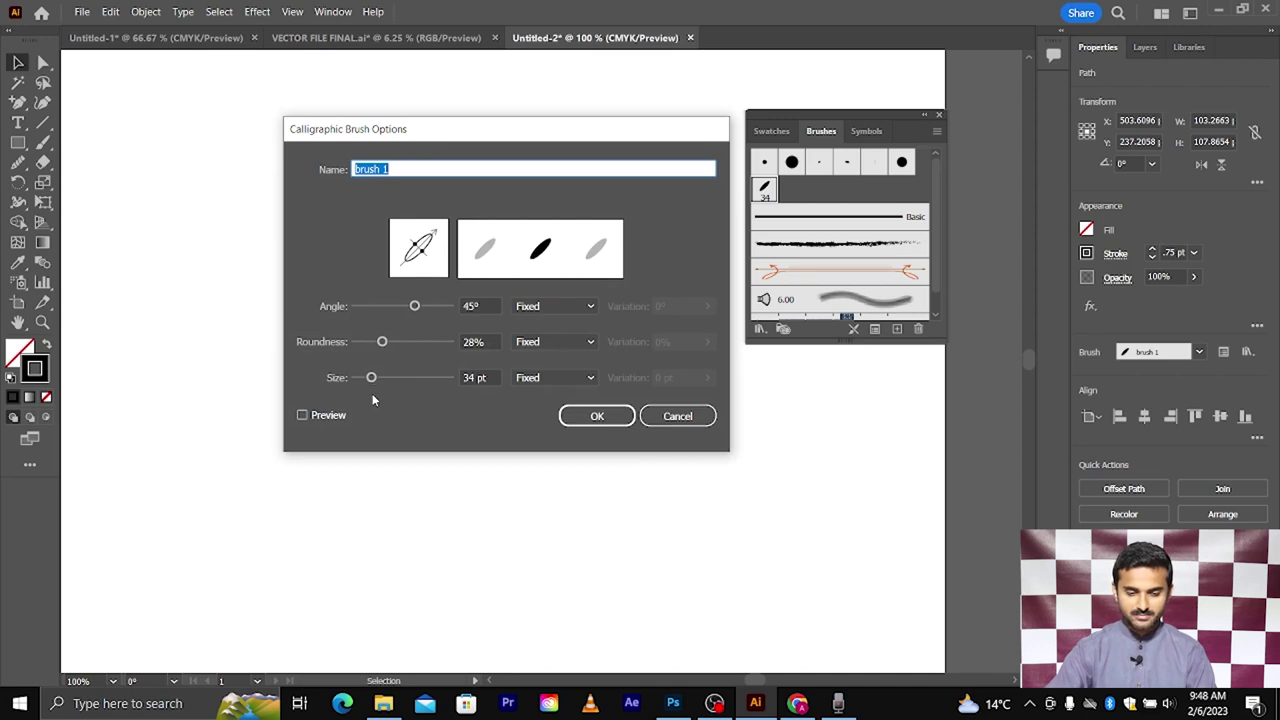
left_click_drag(369, 380, 365, 381)
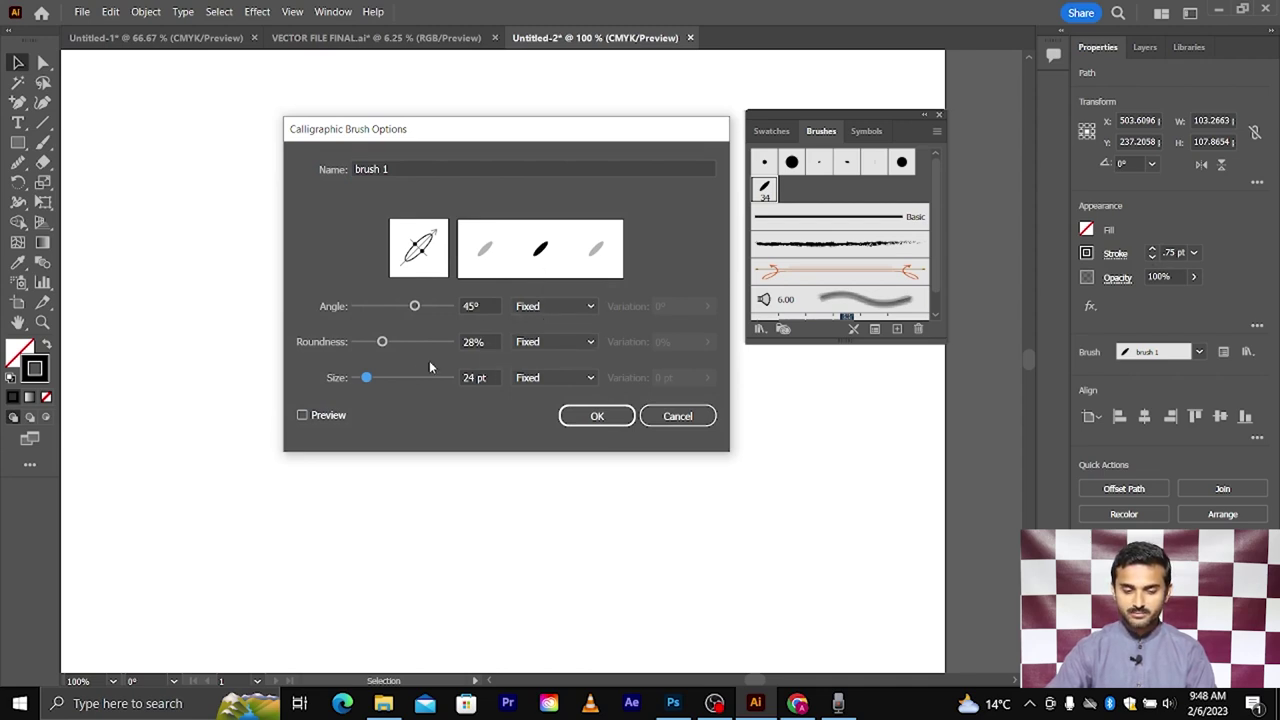
left_click(577, 415)
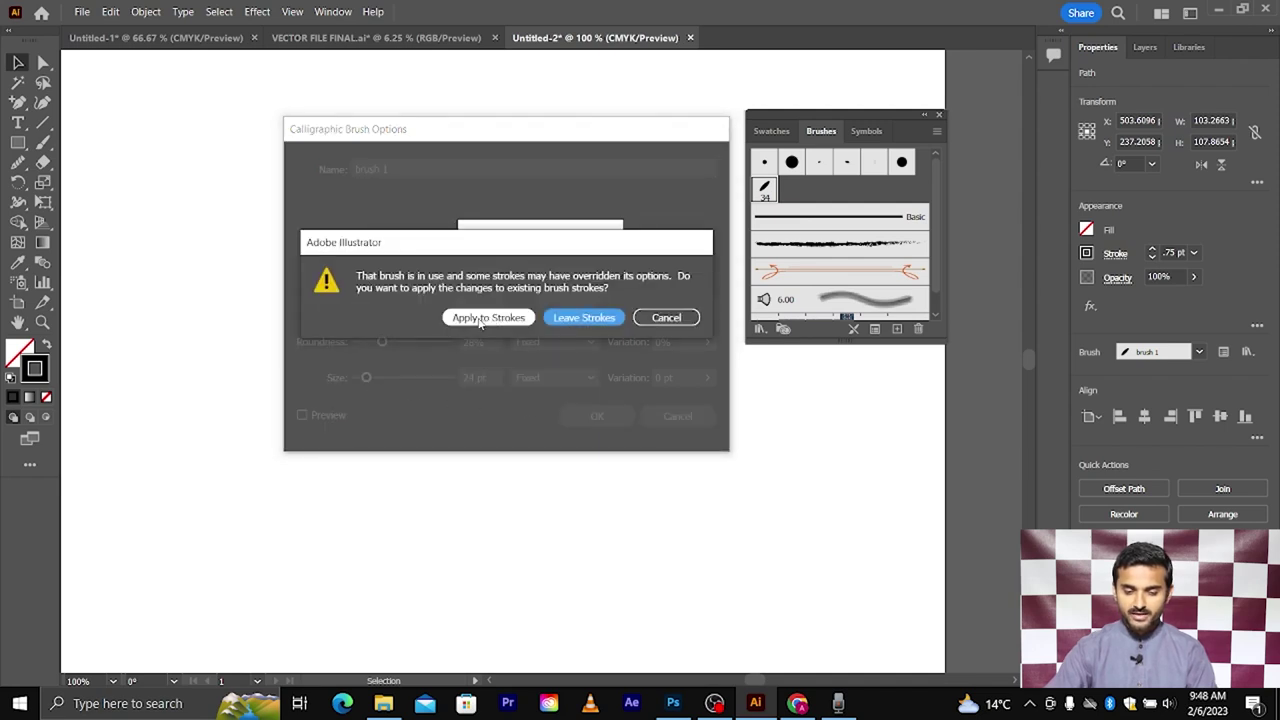
left_click(487, 318)
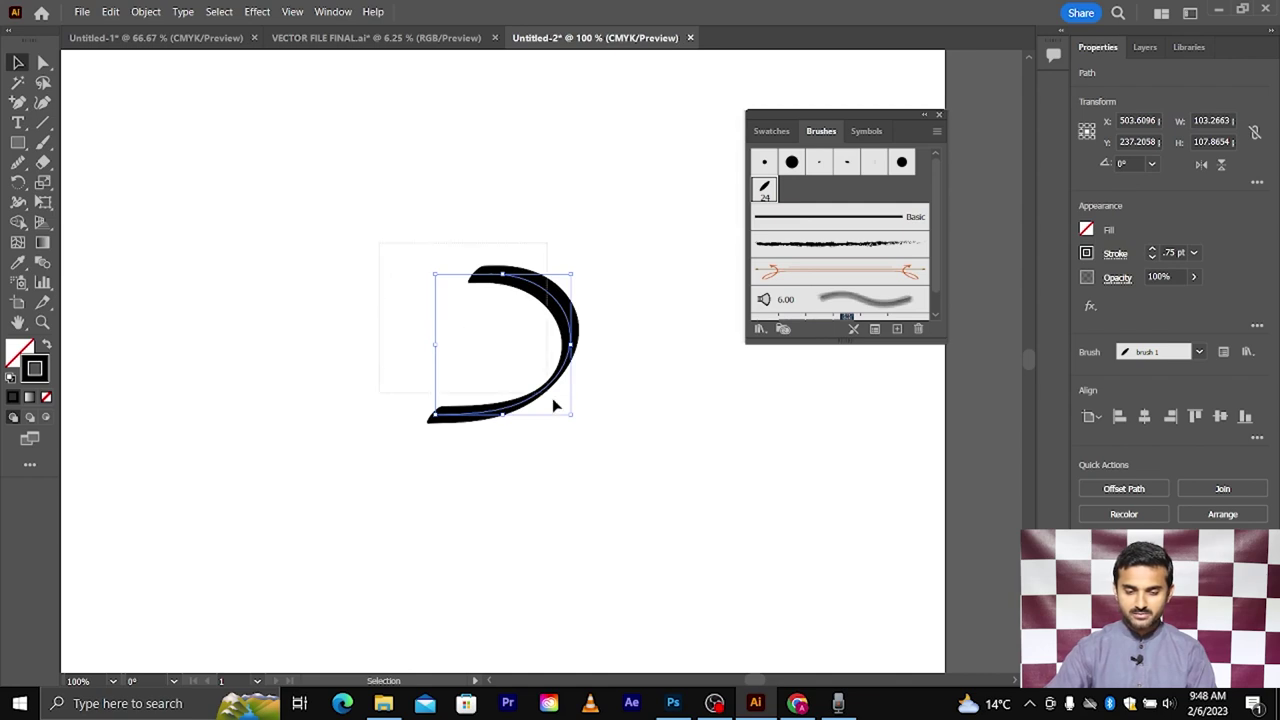
key("Delete")
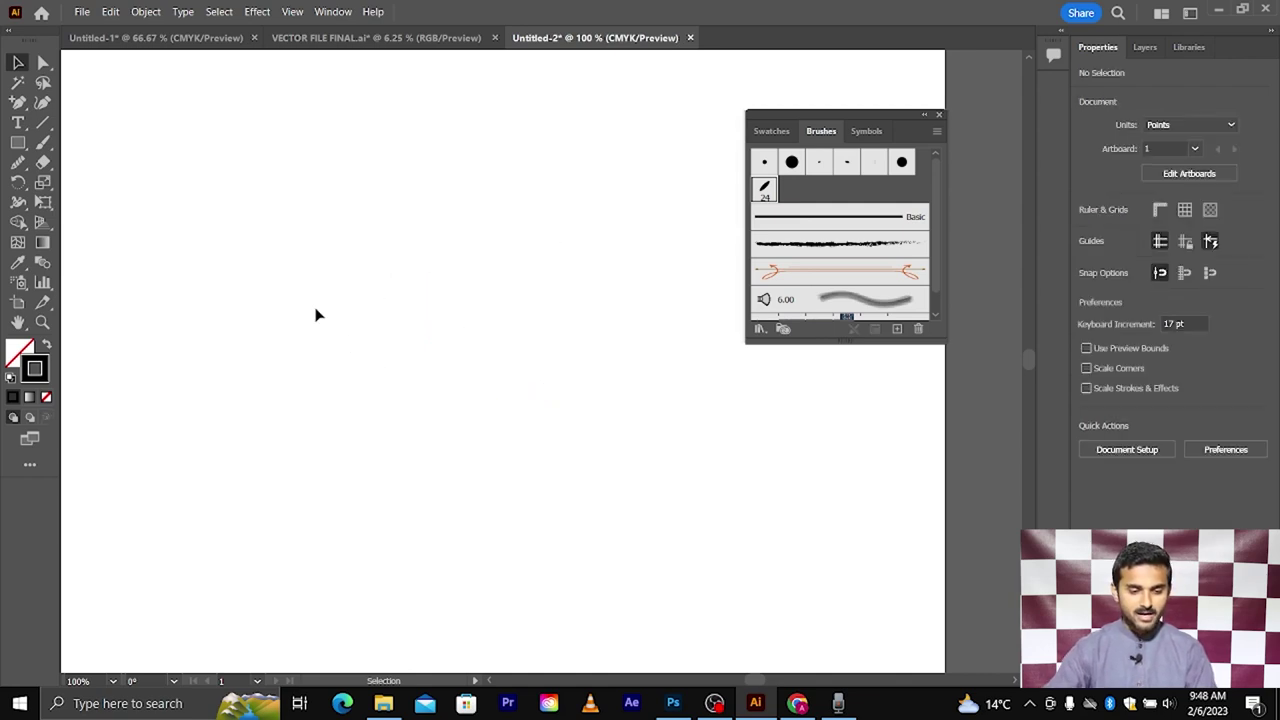
Step: Brush-paint a long curling stroke, a short vertical stroke, a tapered curve, two dots and the hamza
left_click(45, 146)
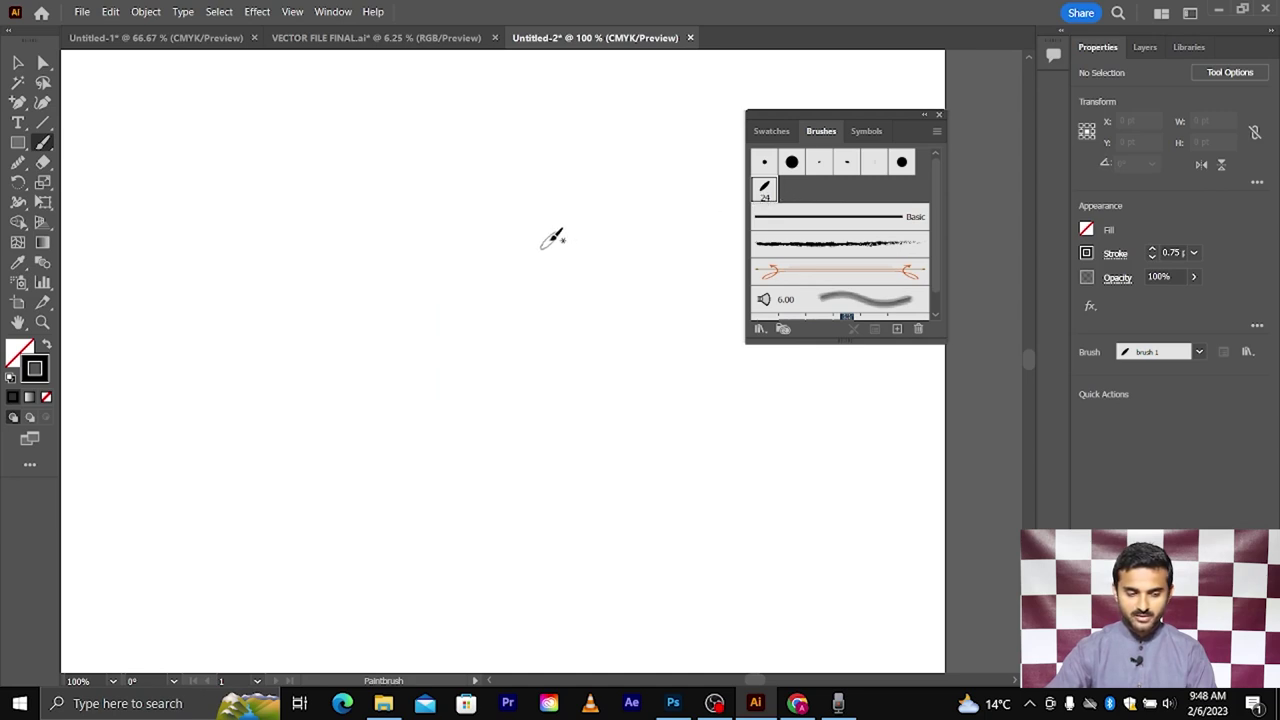
left_click_drag(536, 268, 286, 428)
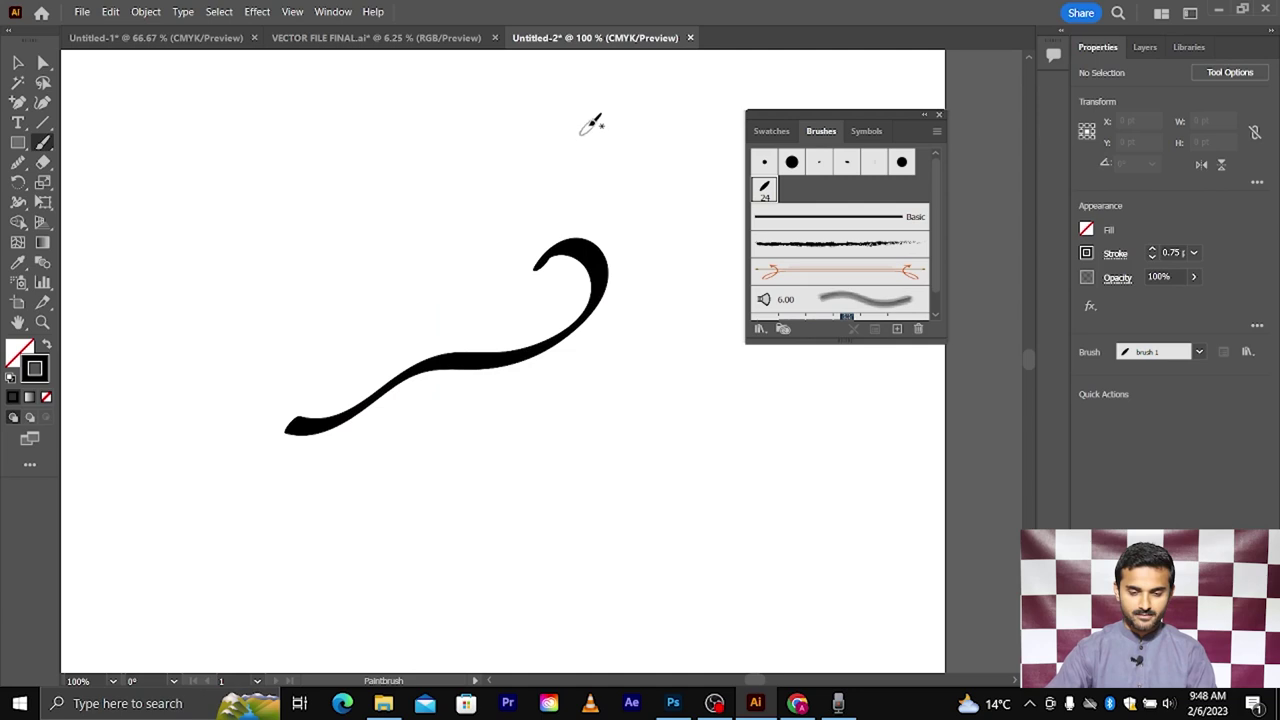
left_click_drag(593, 120, 584, 205)
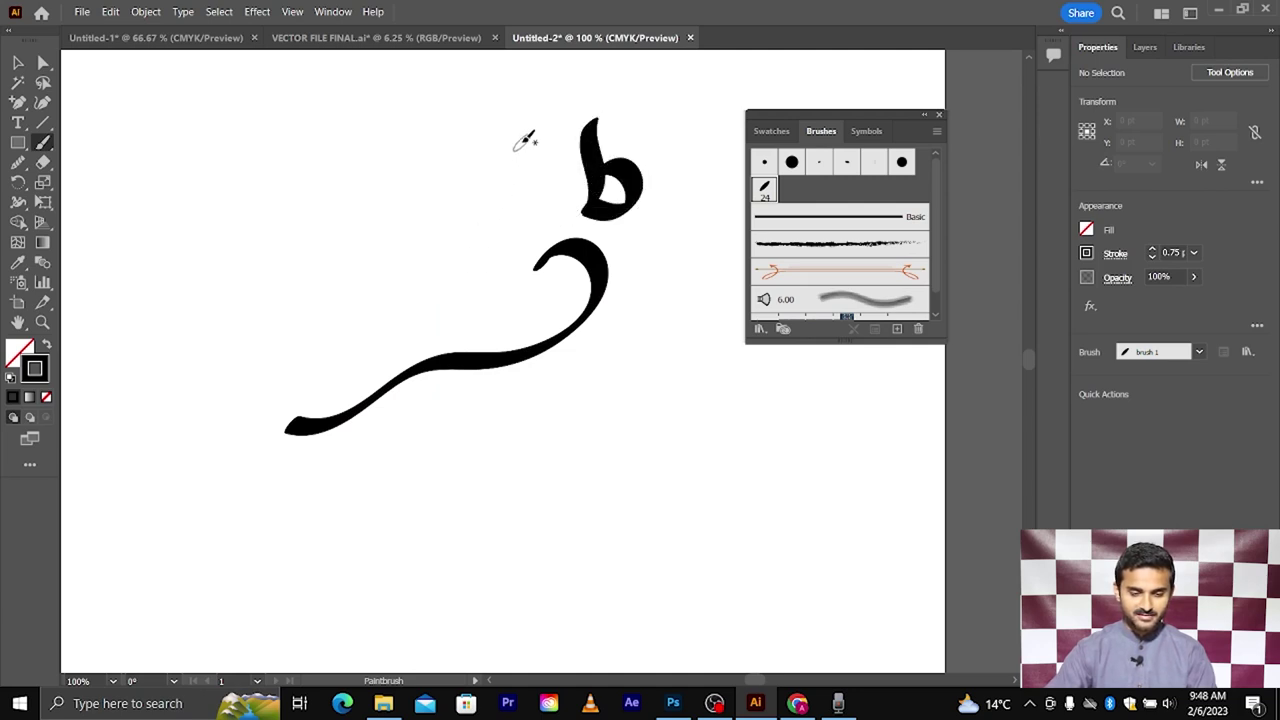
mouse_move(527, 135)
left_mouse_down()
mouse_move(456, 295)
mouse_move(168, 362)
left_mouse_up()
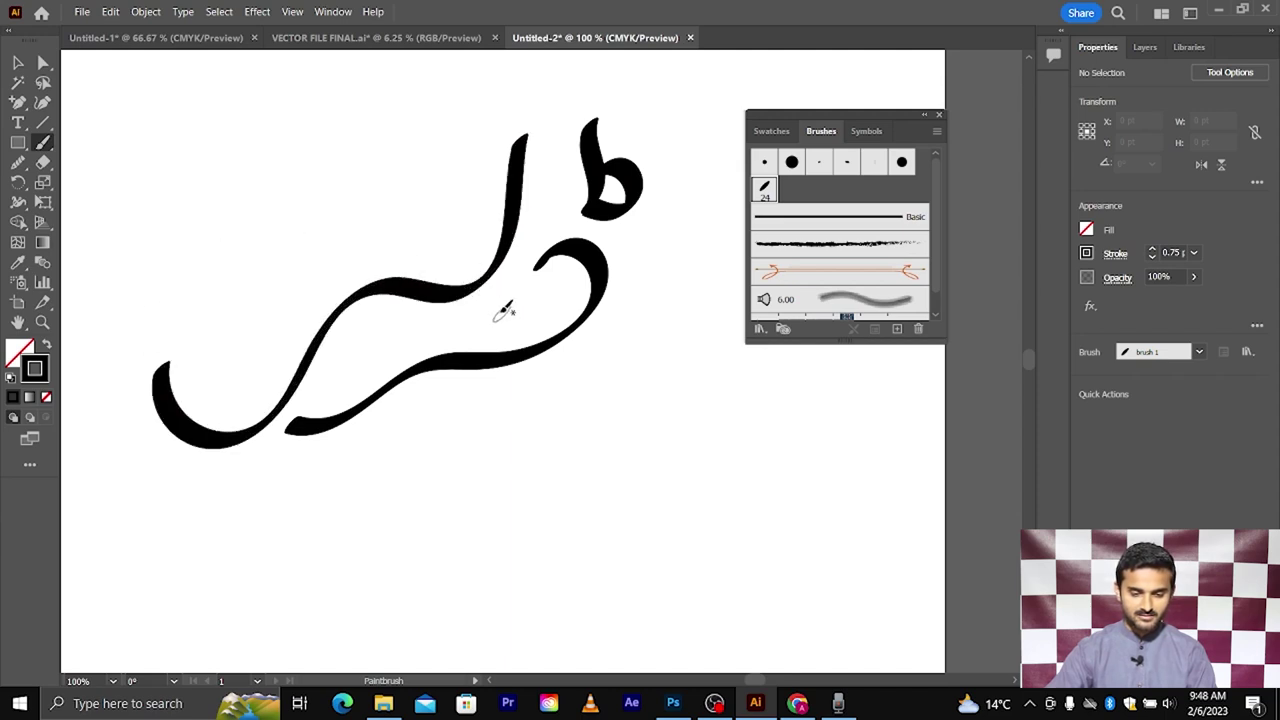
mouse_move(490, 309)
left_mouse_down()
mouse_move(512, 333)
mouse_move(536, 314)
left_mouse_up()
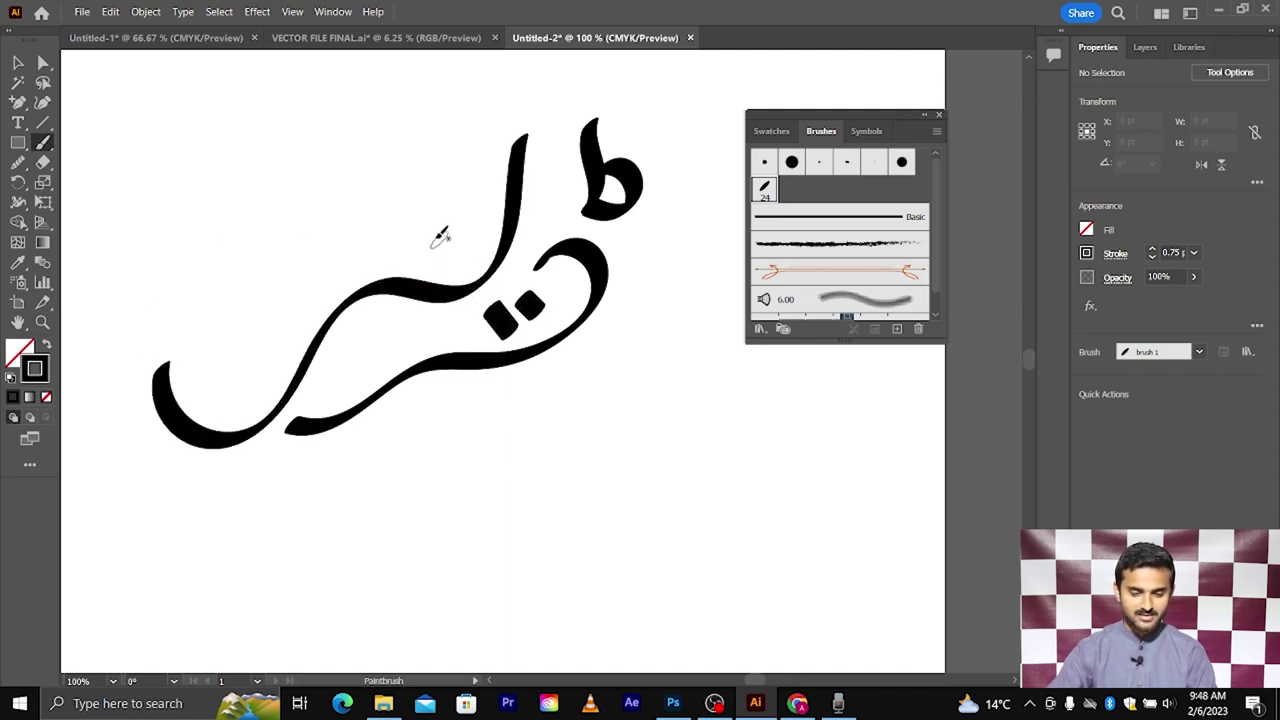
scroll(470, 230, "left", 1)
scroll(477, 211, "left", 1)
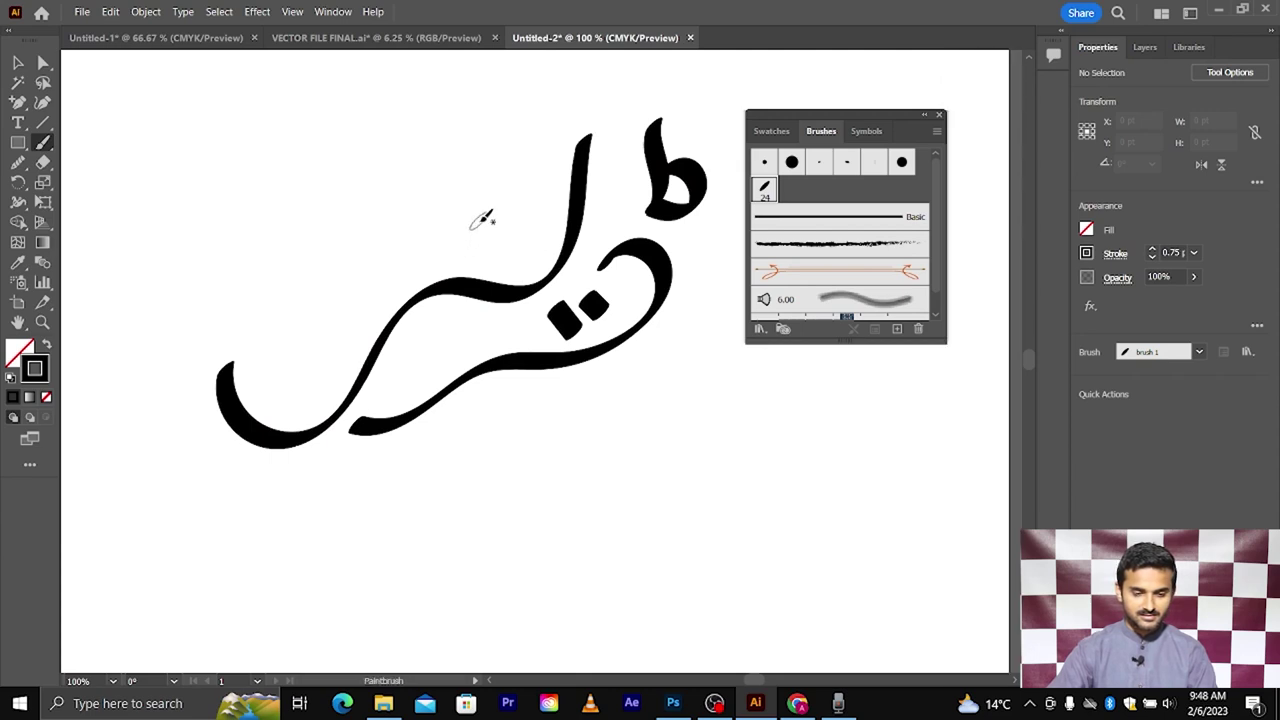
left_click_drag(424, 226, 450, 250)
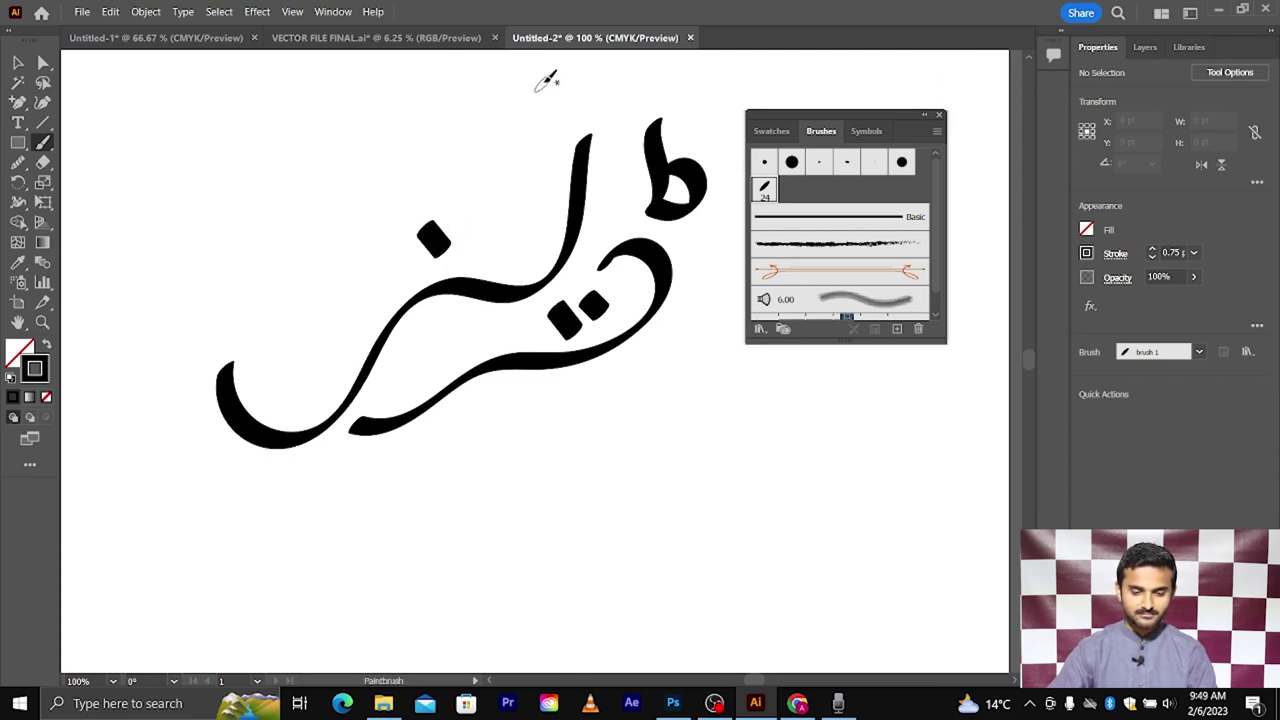
mouse_move(542, 78)
left_mouse_down()
mouse_move(560, 102)
mouse_move(545, 150)
left_mouse_up()
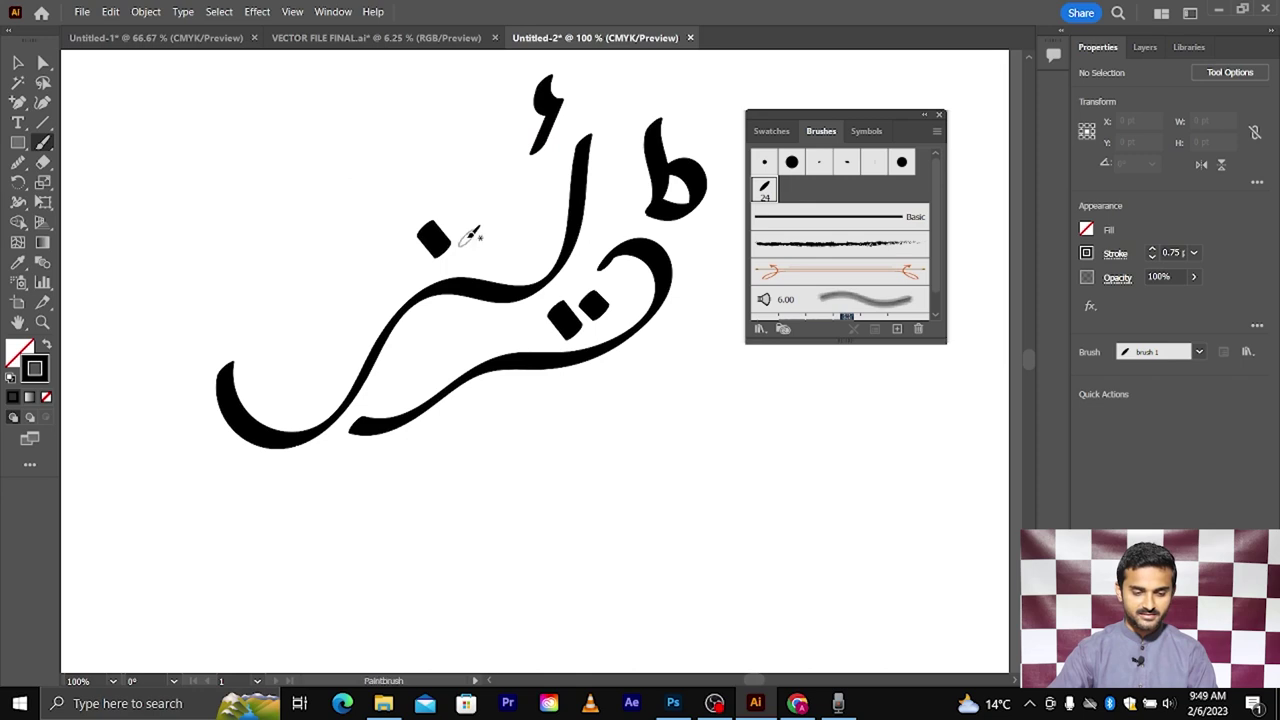
Step: Paint a tall alif, undo two letter strokes, and repaint a hooked curve with a dot inside
scroll(440, 215, "left", 1)
left_click_drag(397, 112, 394, 305)
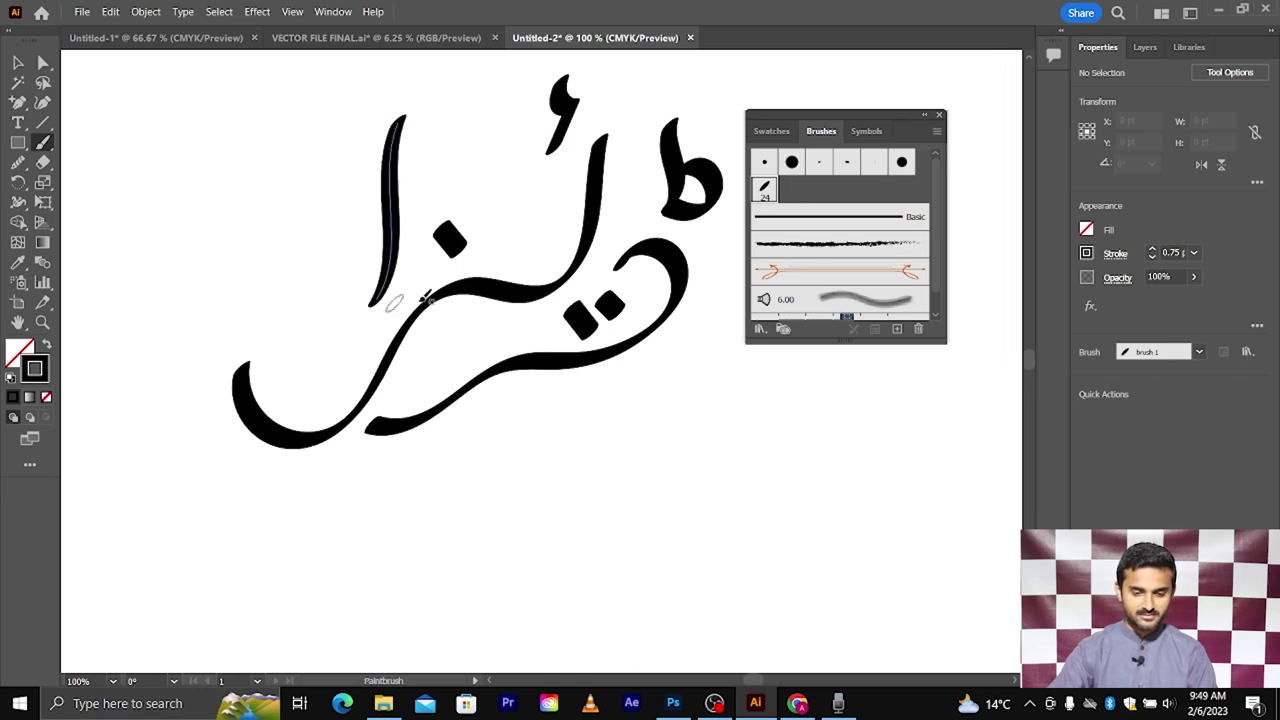
scroll(560, 300, "left", 2)
key("ctrl+0")
key("ctrl+1")
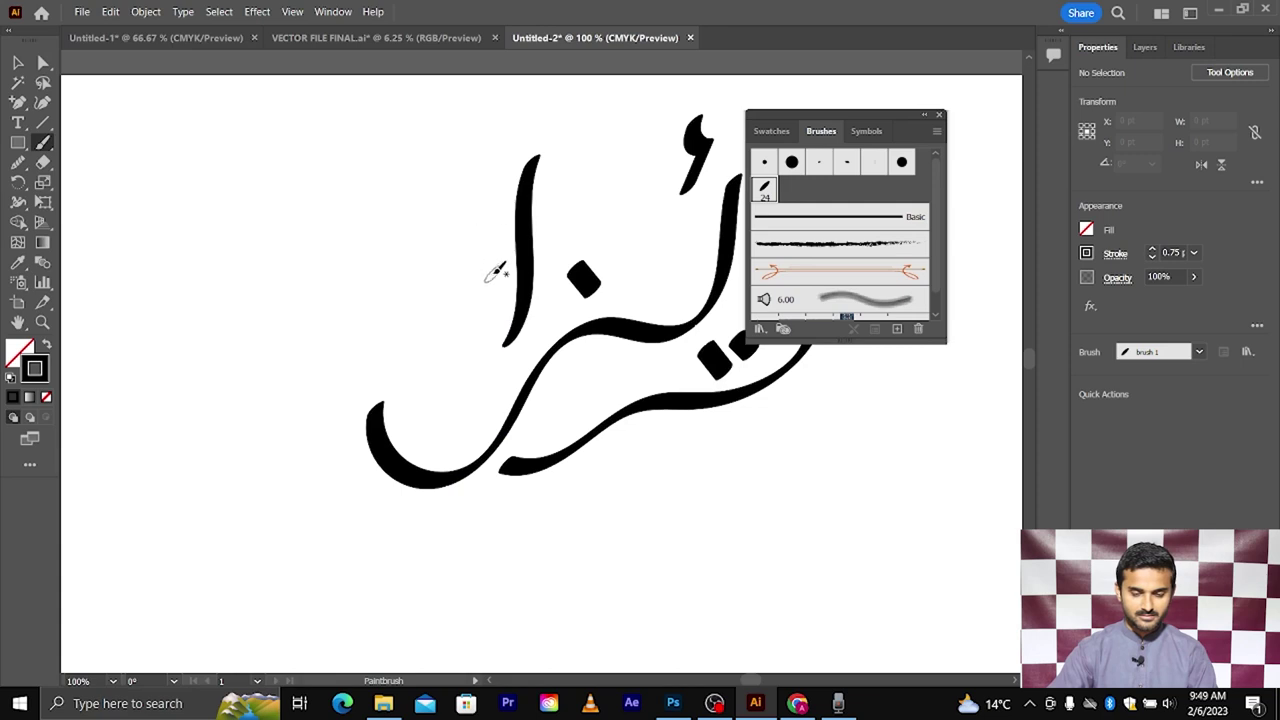
key("ctrl+0")
key("ctrl+plus")
key("ctrl+plus")
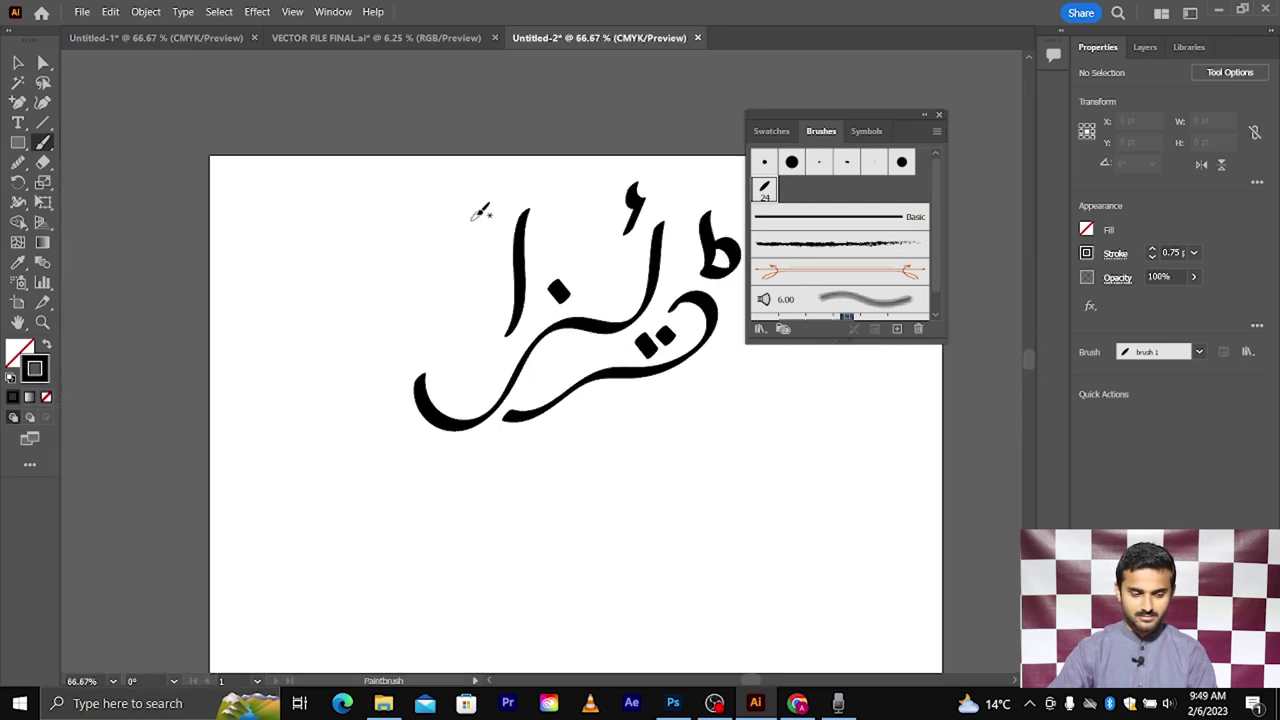
mouse_move(479, 226)
left_mouse_down()
mouse_move(455, 222)
mouse_move(478, 300)
mouse_move(391, 282)
mouse_move(426, 208)
left_mouse_up()
key("ctrl+z")
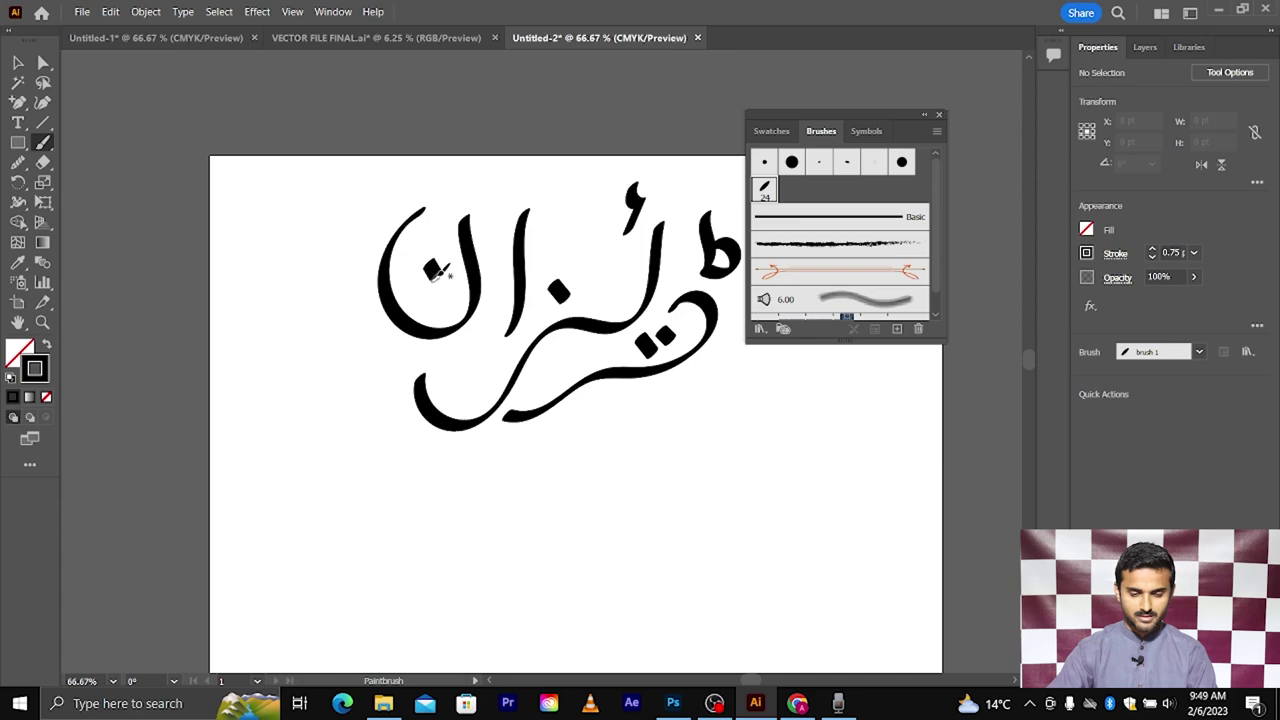
key("ctrl+z")
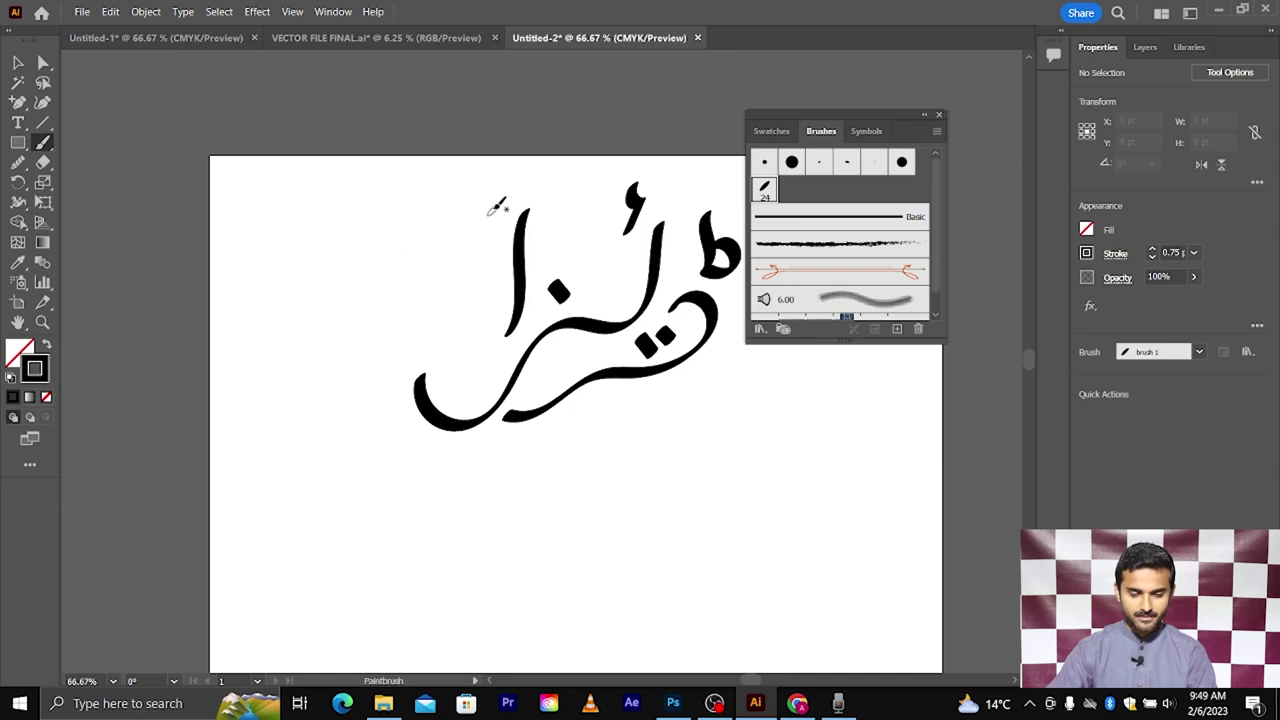
mouse_move(492, 212)
left_mouse_down()
mouse_move(458, 218)
mouse_move(462, 285)
mouse_move(382, 352)
mouse_move(397, 187)
left_mouse_up()
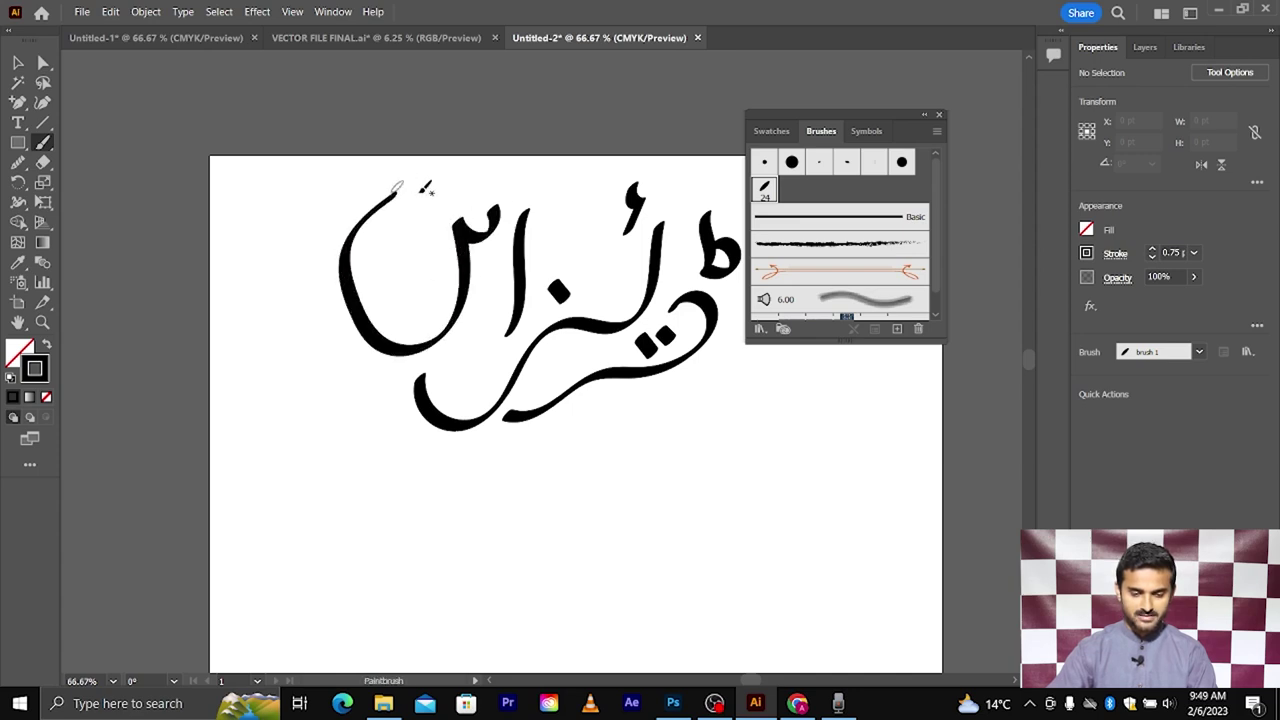
left_click_drag(412, 268, 414, 284)
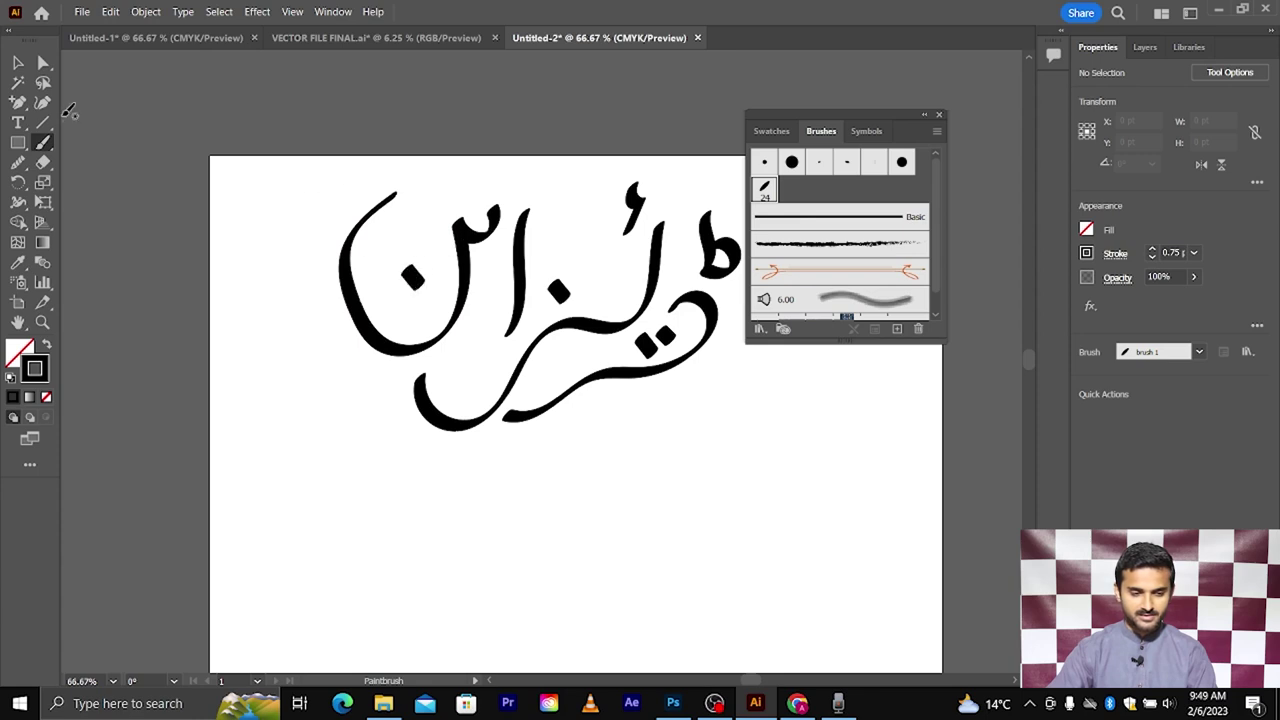
Step: Move a small mark up-left, then select and delete all the lettering, viewing at actual size
key("v")
left_click_drag(634, 198, 487, 173)
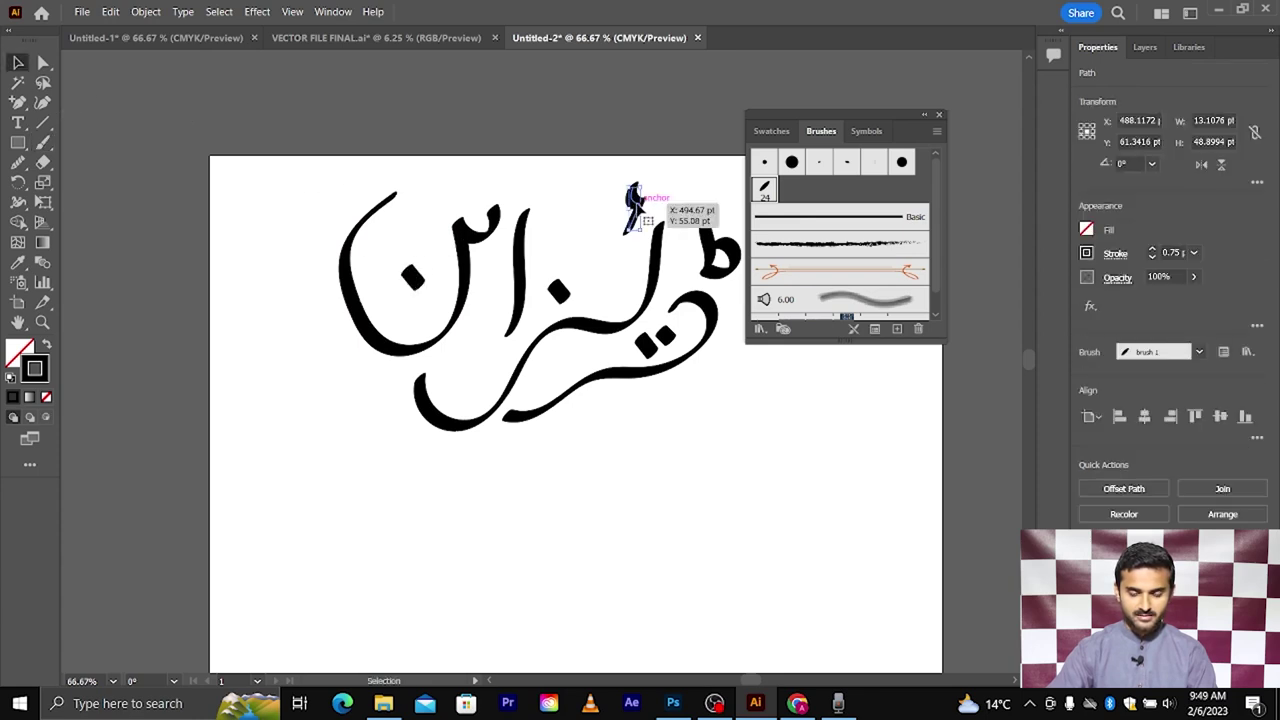
left_click(600, 263)
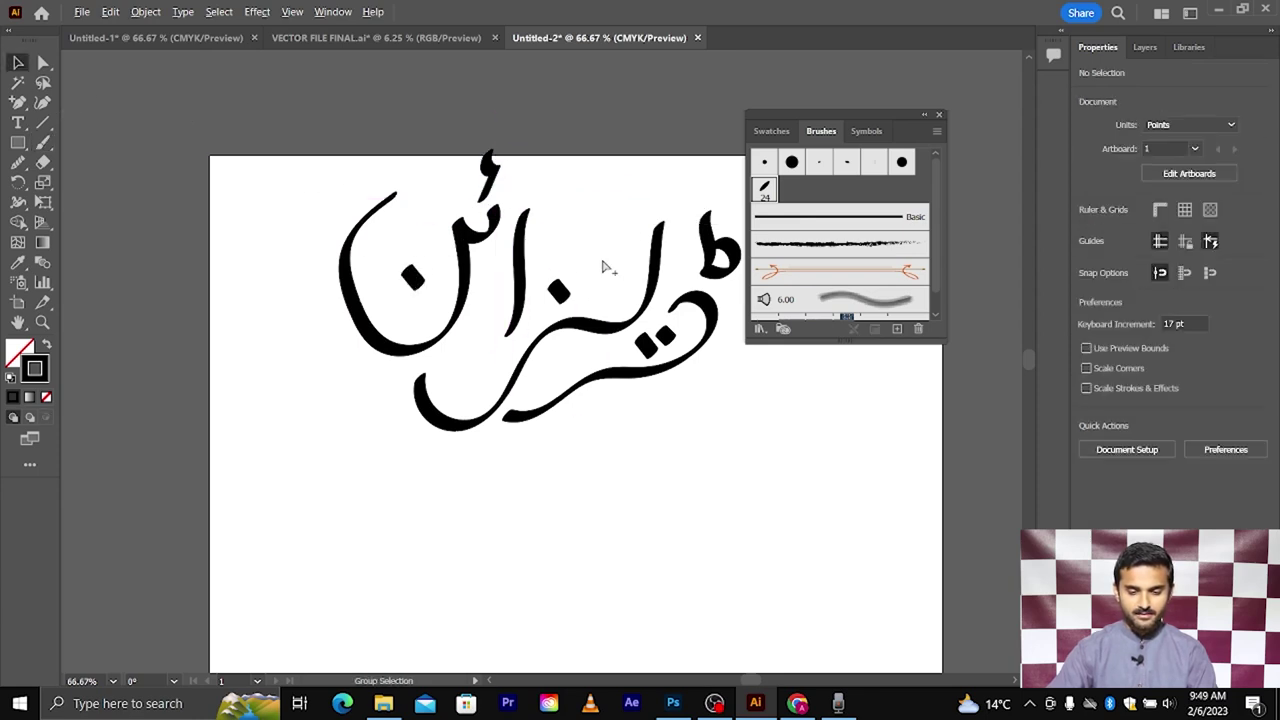
scroll(600, 263, "down", 2)
scroll(590, 262, "up", 1)
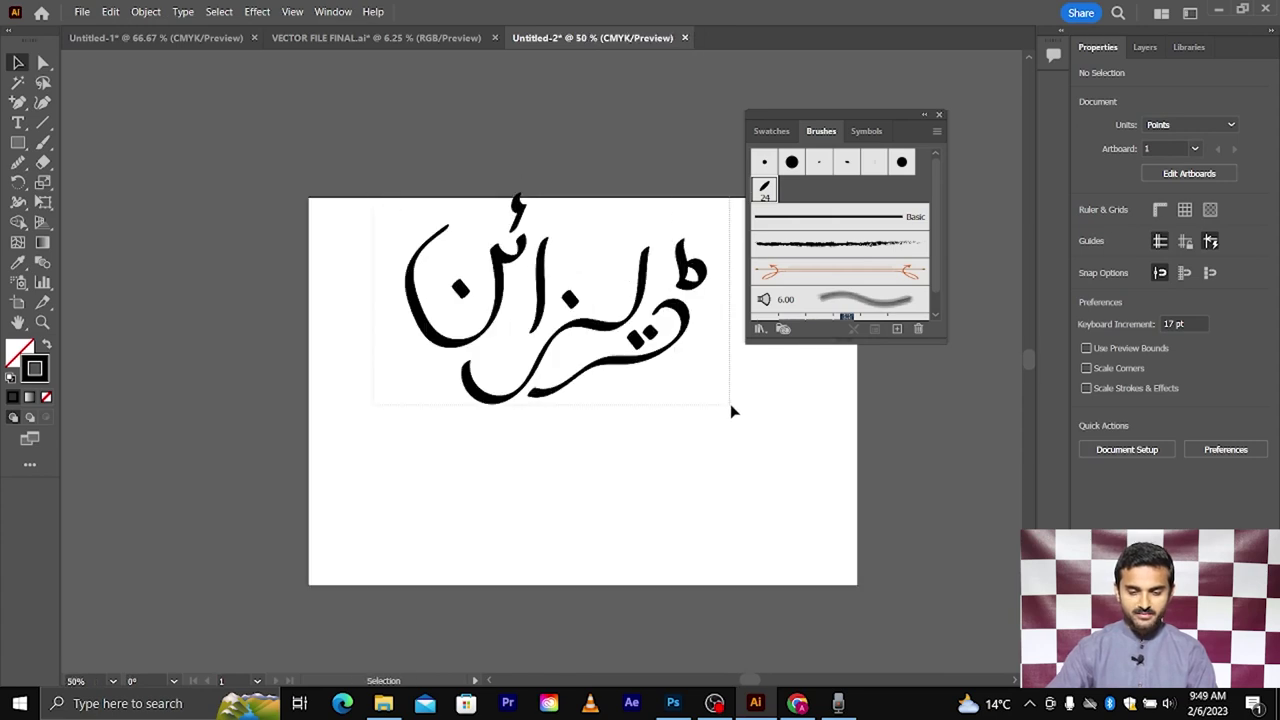
left_click_drag(375, 198, 730, 404)
key("Delete")
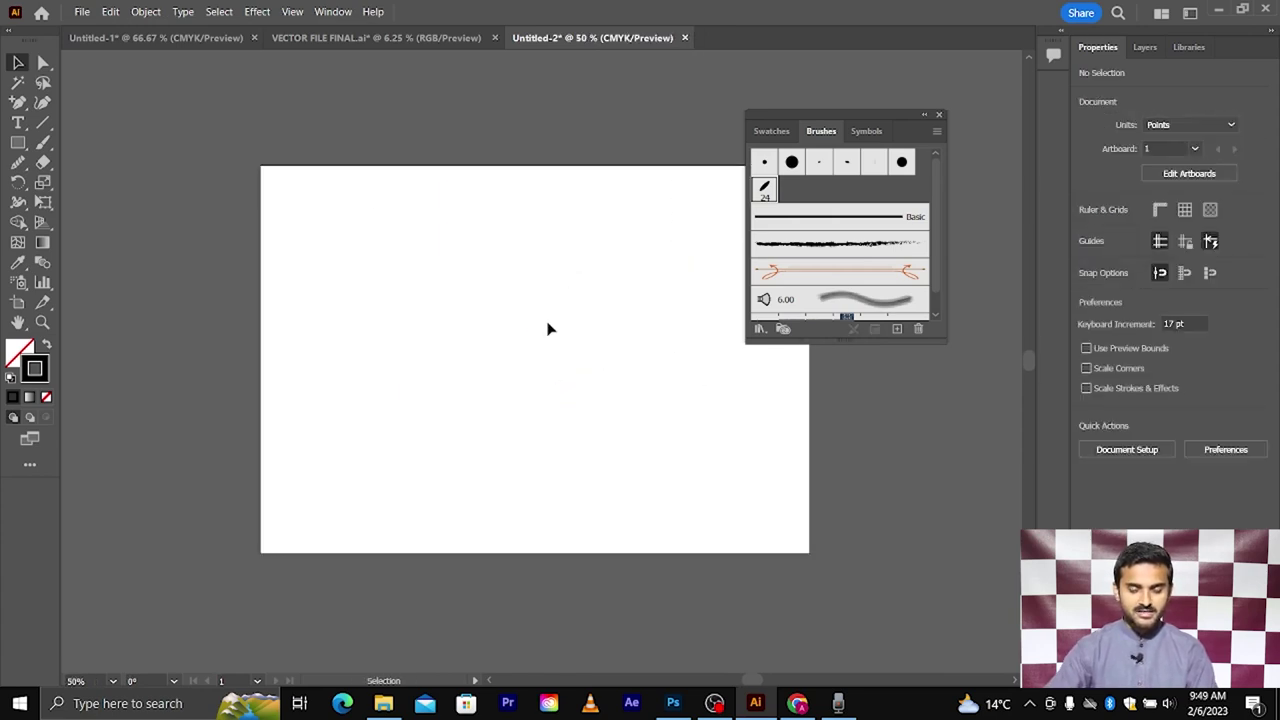
key("ctrl+1")
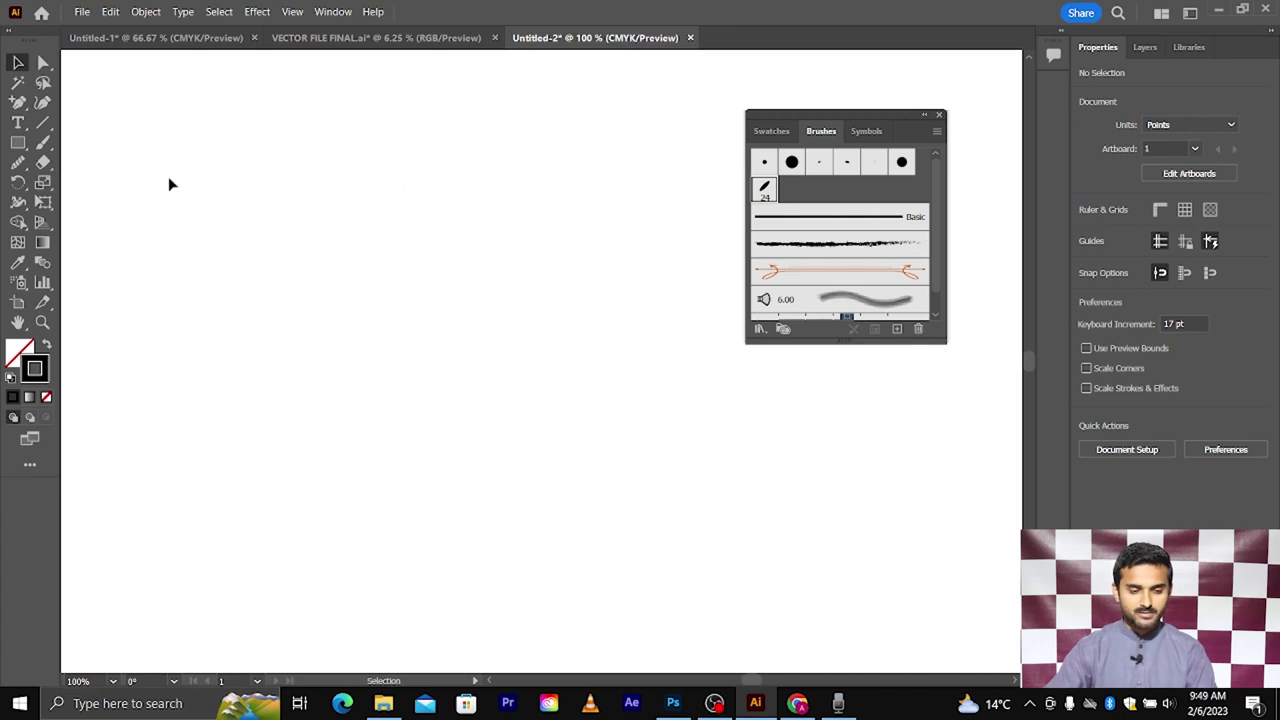
Step: Paint احمد as a vertical alif plus hooked حمد strokes, then deselect everything
left_click(43, 142)
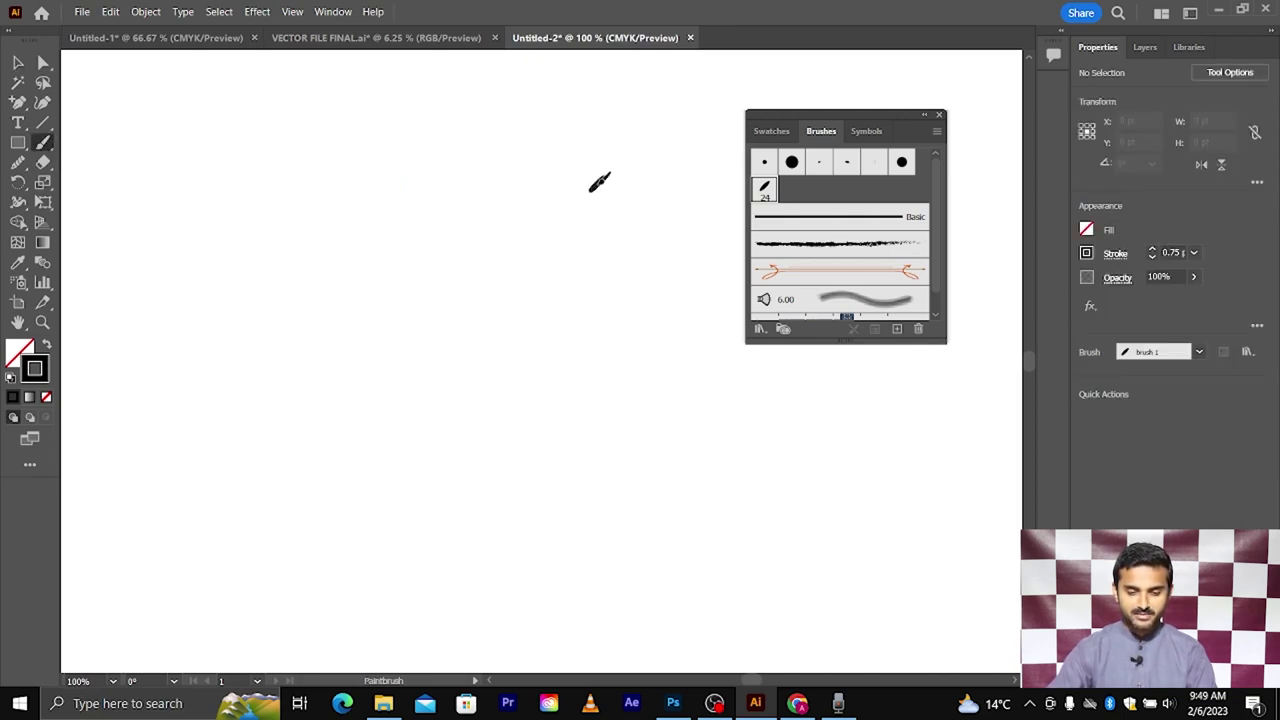
left_click_drag(598, 180, 603, 352)
mouse_move(431, 276)
left_mouse_down()
mouse_move(512, 330)
mouse_move(372, 272)
mouse_move(350, 403)
left_mouse_up()
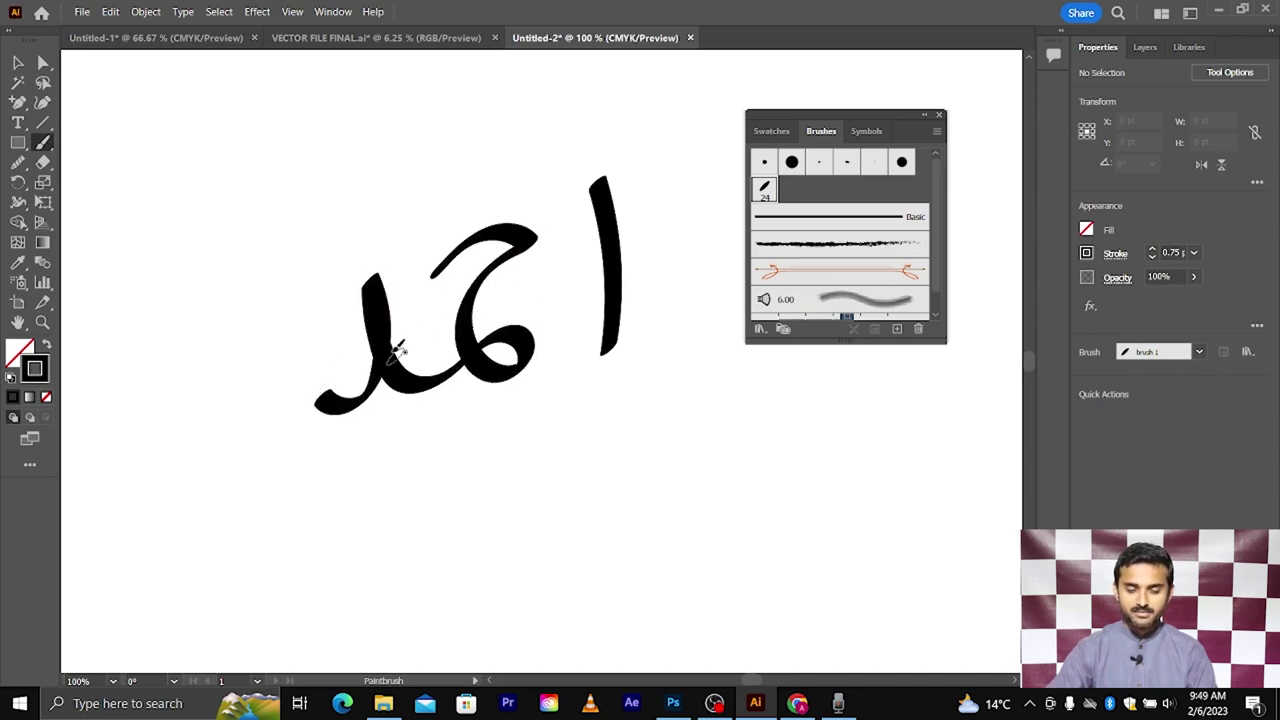
scroll(535, 320, "down", 1)
left_click(533, 320, "ctrl")
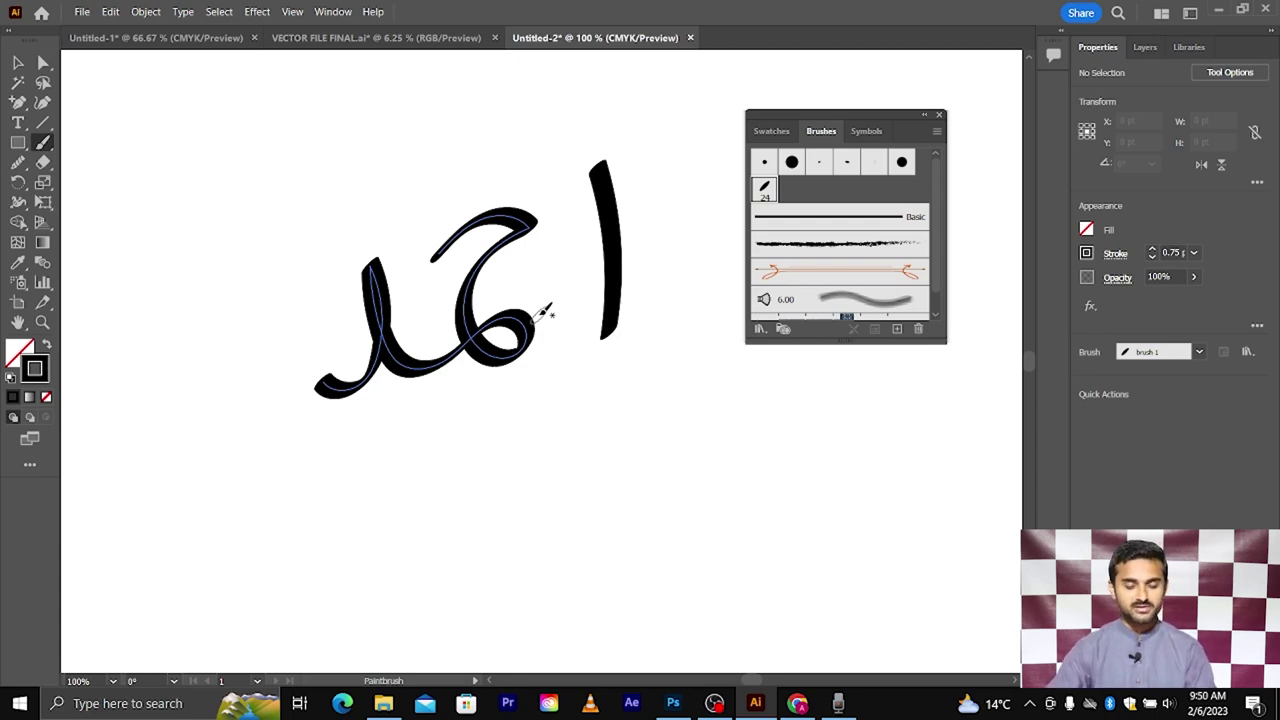
key("ctrl+shift+a")
left_click(18, 62)
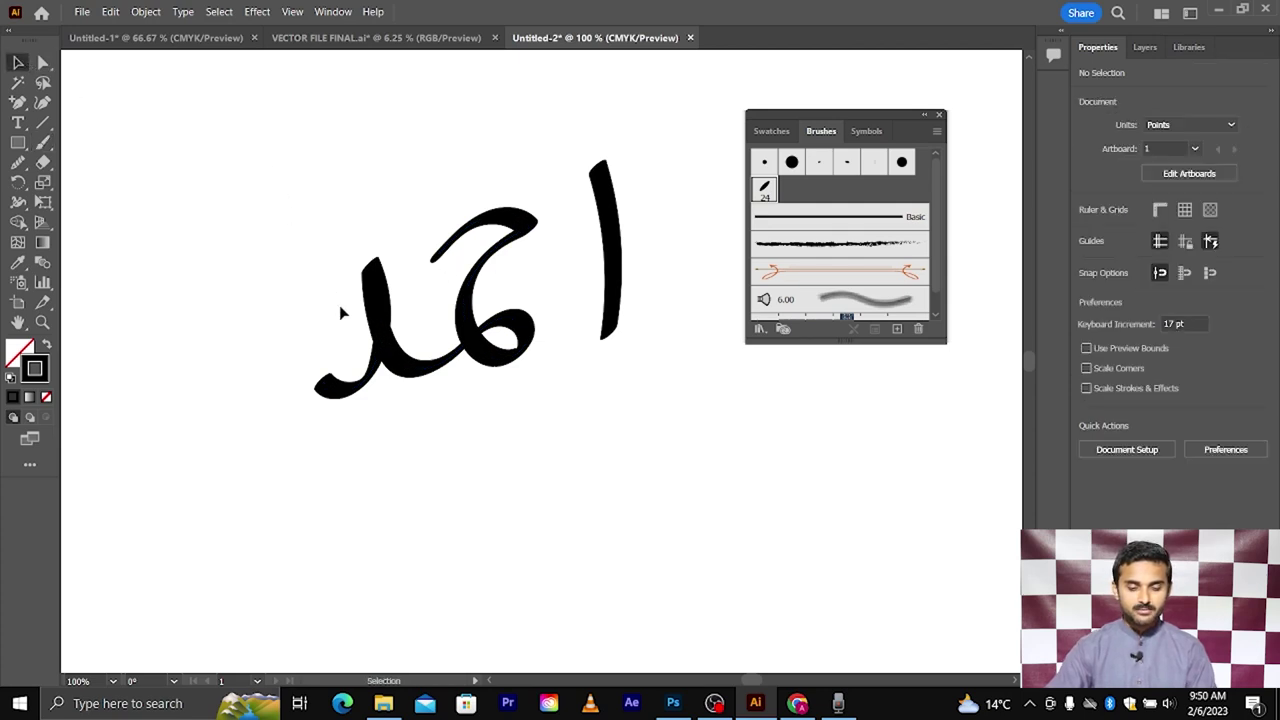
Step: Expand the احمد lettering's appearance and fill it crimson DB003F
mouse_move(266, 145)
left_mouse_down()
mouse_move(613, 420)
mouse_move(601, 407)
left_mouse_up()
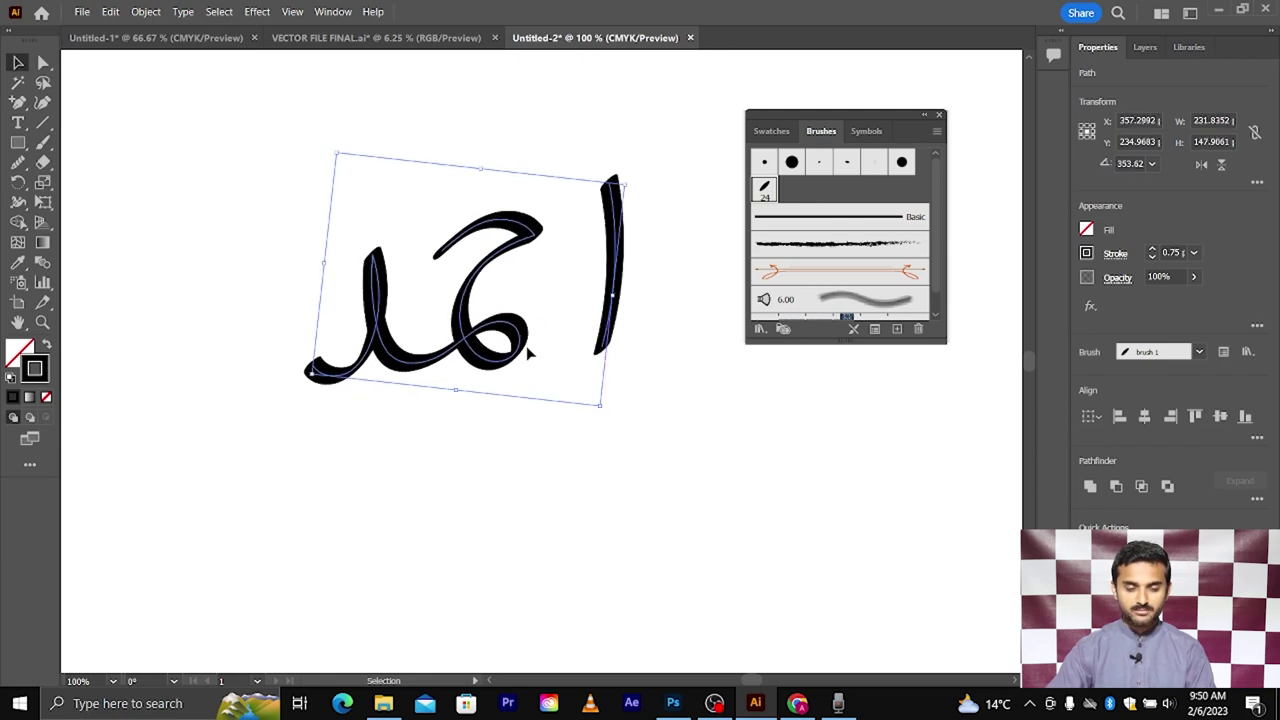
left_click(146, 11)
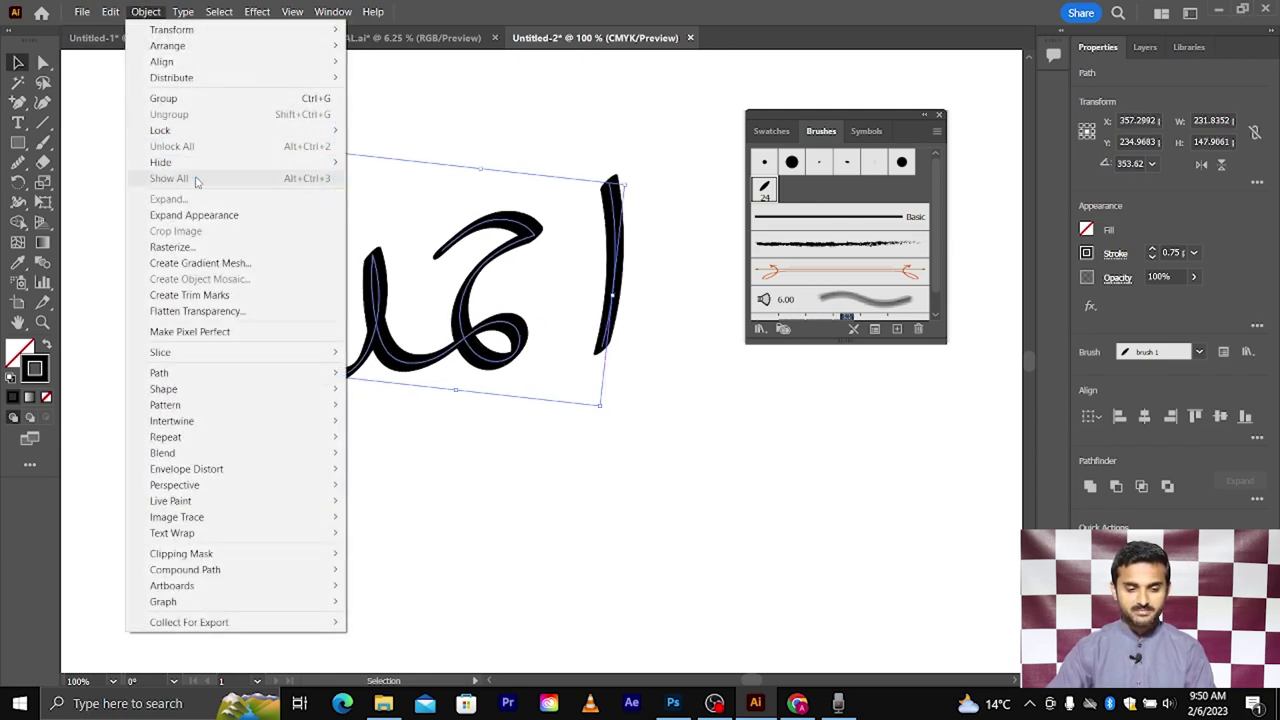
left_click(211, 217)
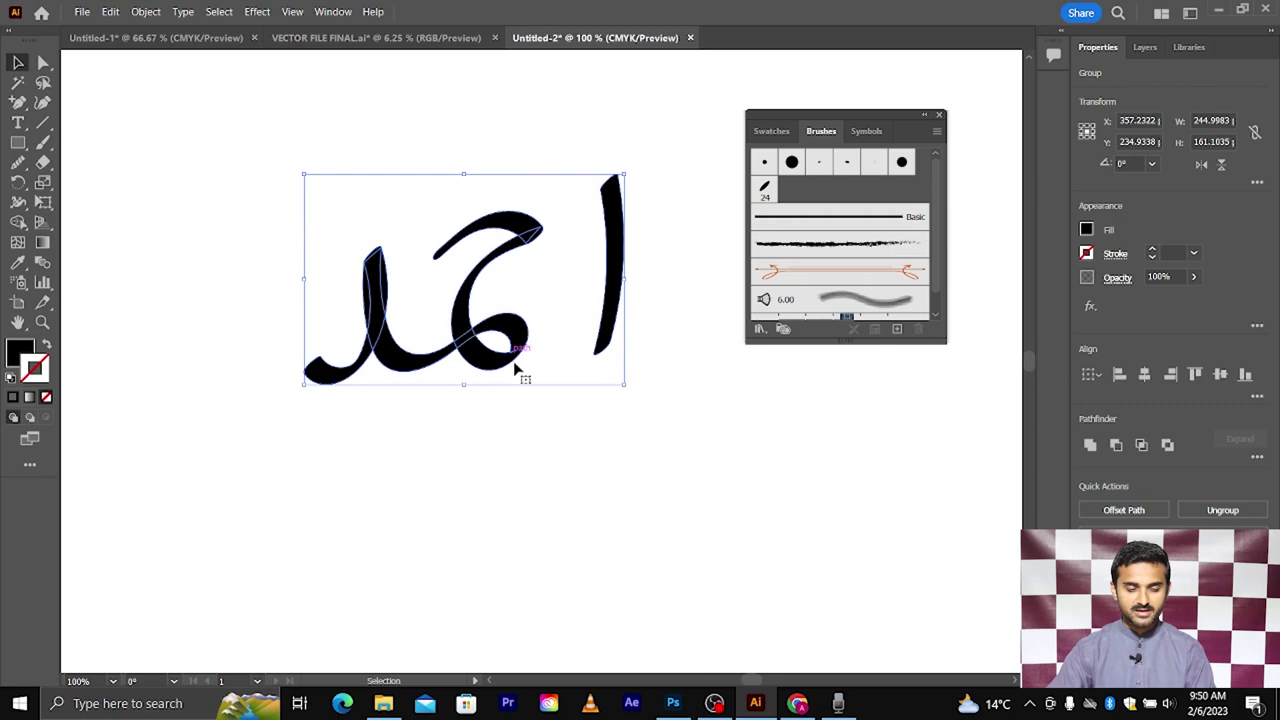
double_click(20, 352)
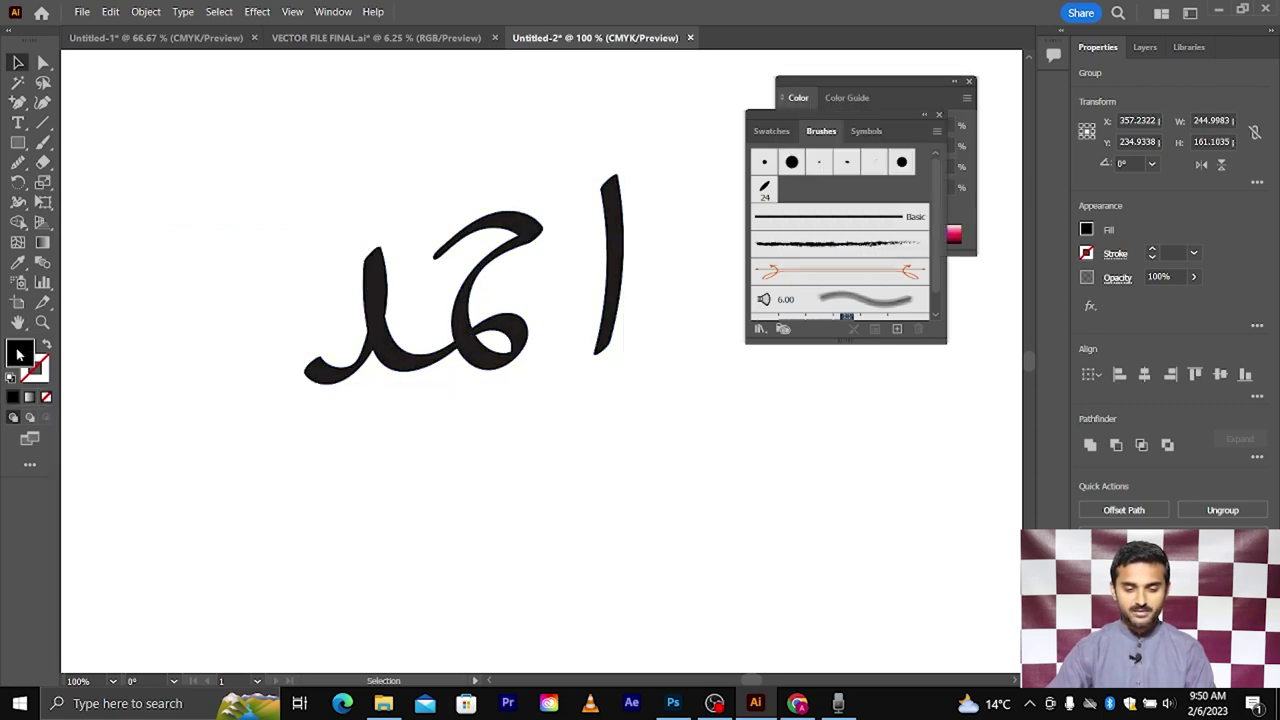
left_click(833, 311)
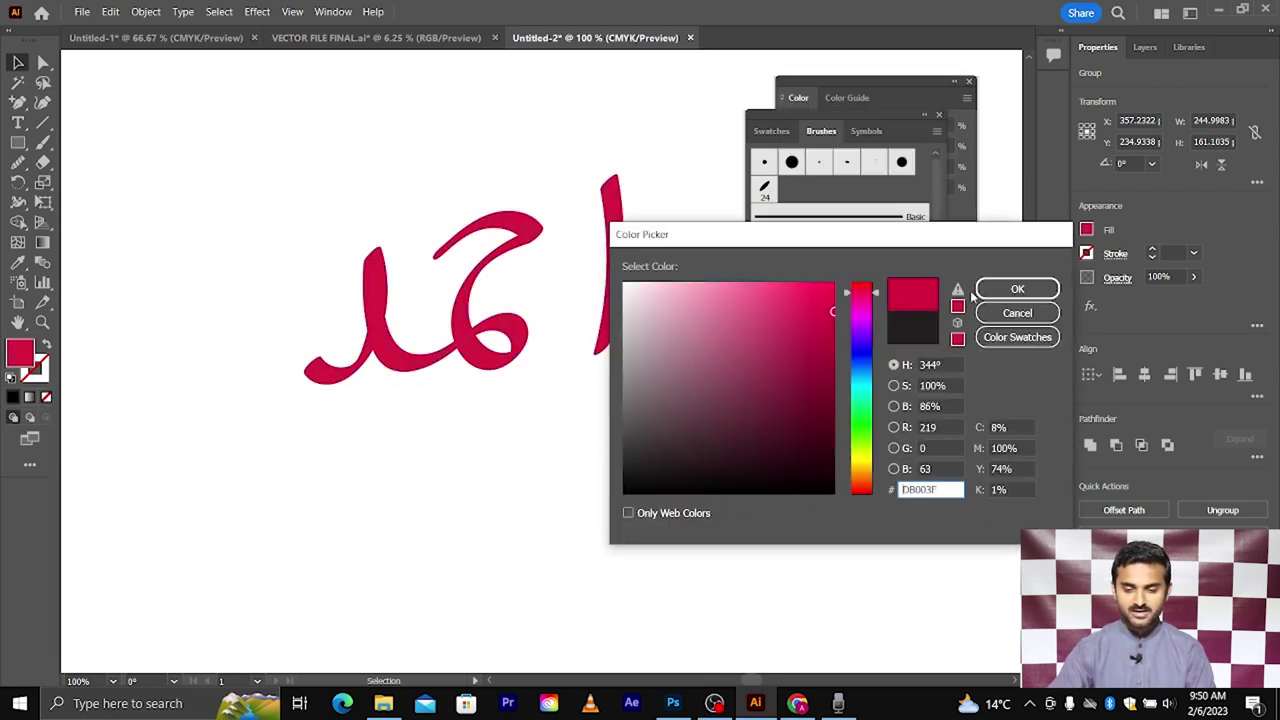
left_click(1017, 289)
left_click(557, 408)
Step: Select the crimson lettering and delete it
scroll(555, 400, "down", 1)
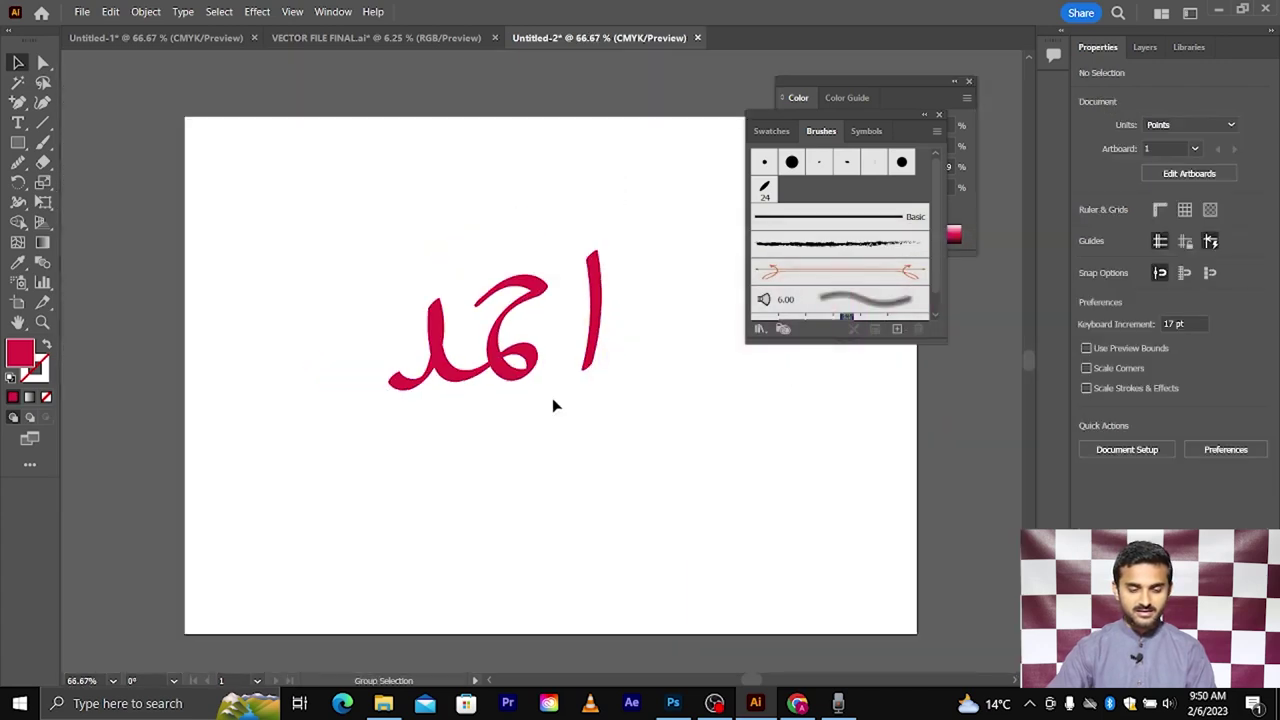
left_click_drag(370, 216, 682, 422)
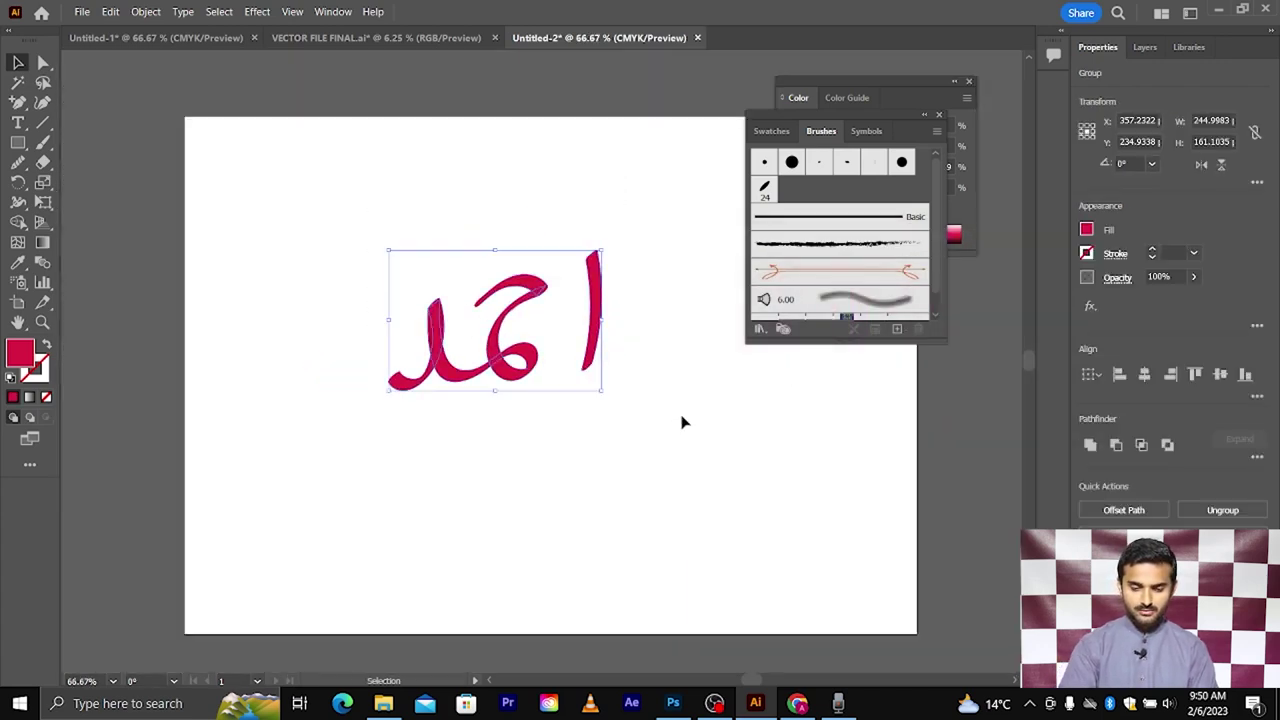
key("Delete")
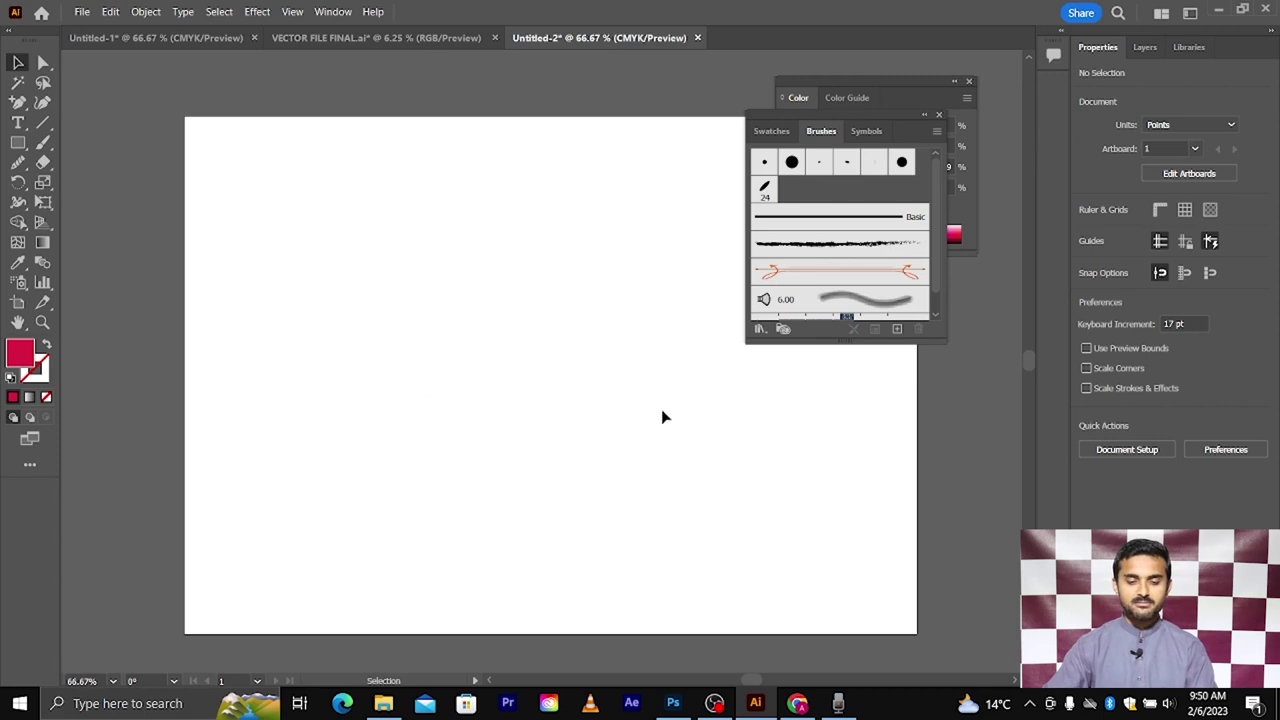
scroll(656, 415, "up", 1)
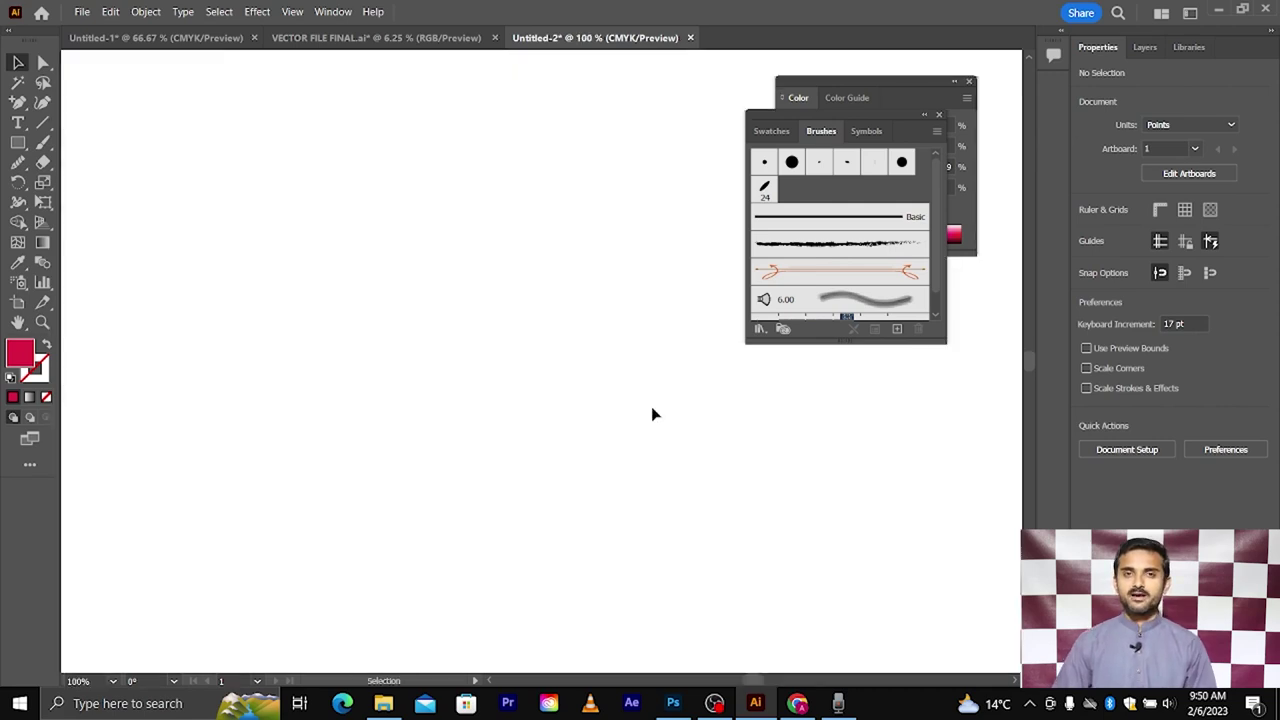